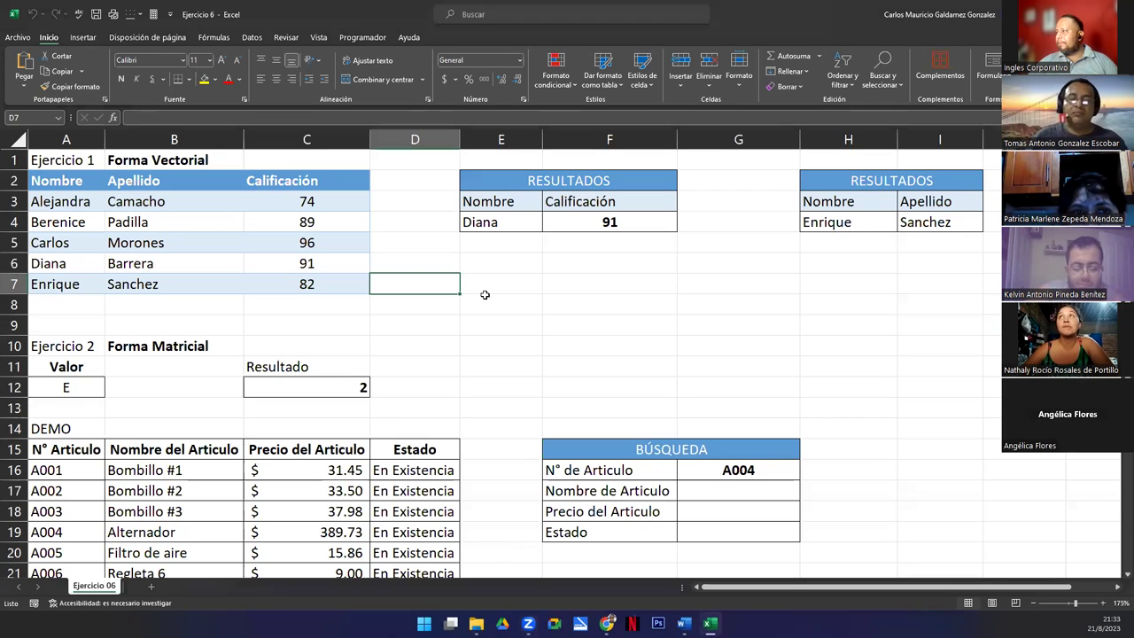
Clear the article number in cell G16 of the BÚSQUEDA table
left_click(736, 476)
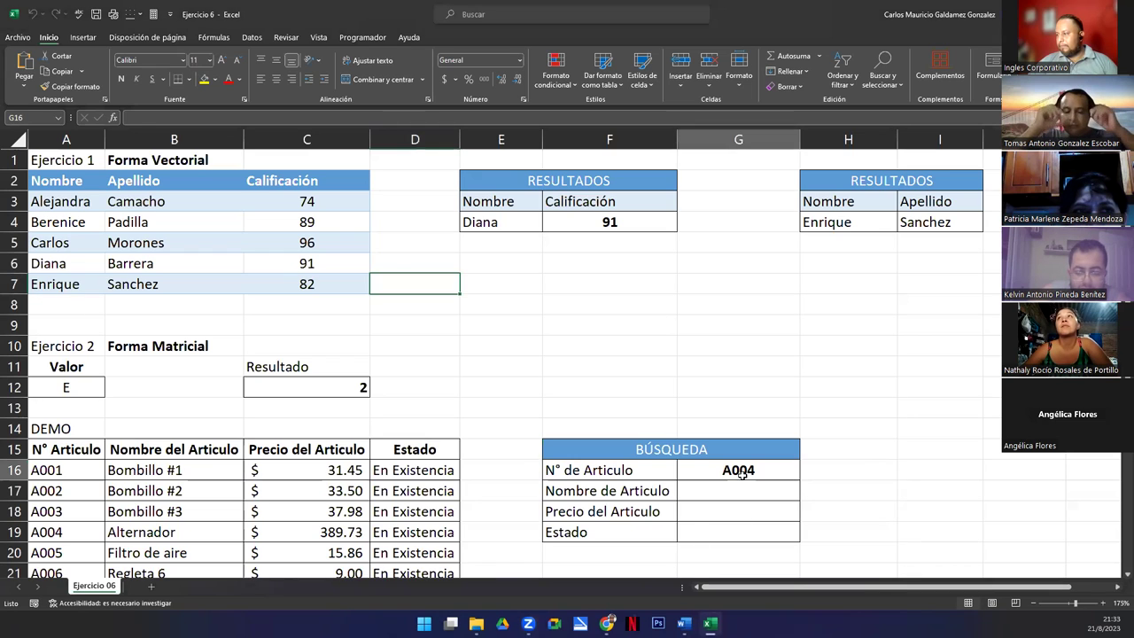
key("Delete")
left_click(325, 386)
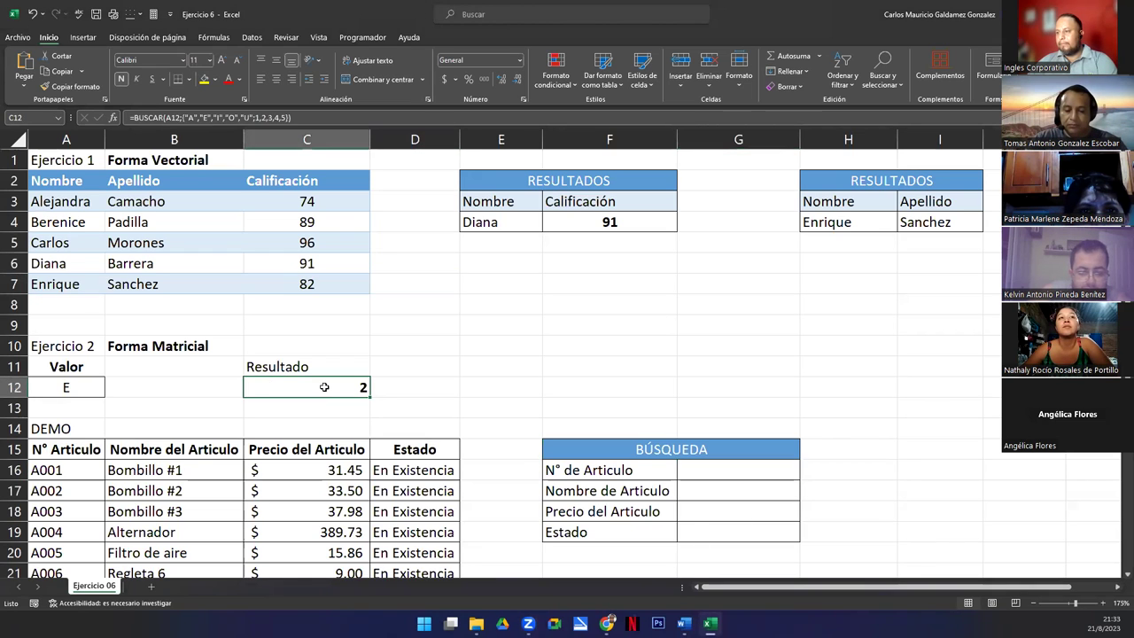
key("Delete")
left_click(82, 388)
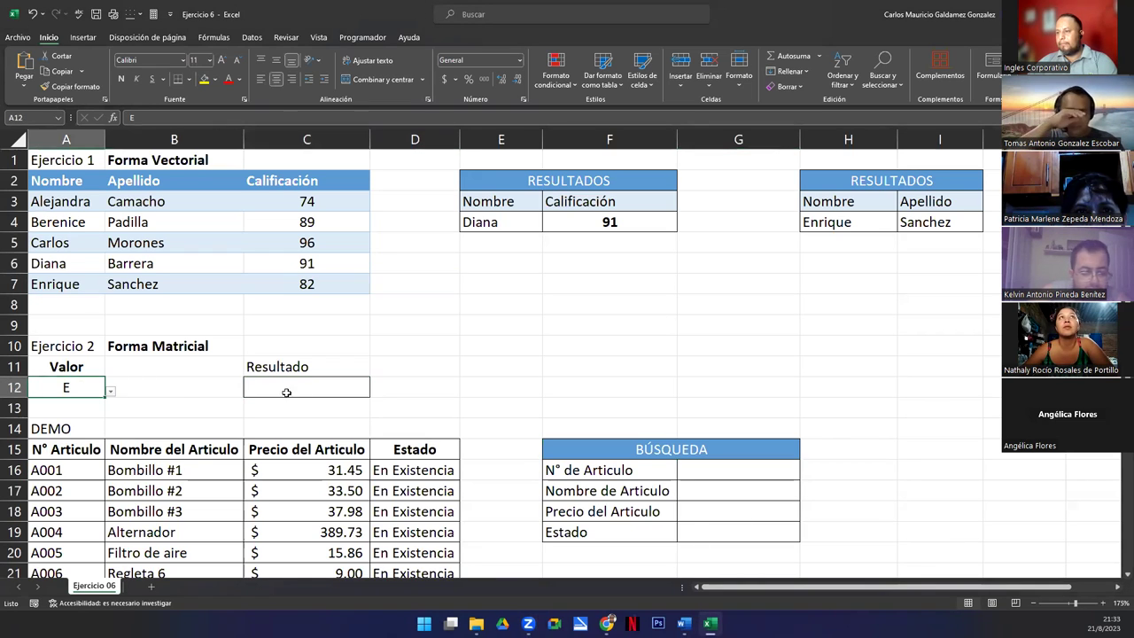
left_click(293, 390)
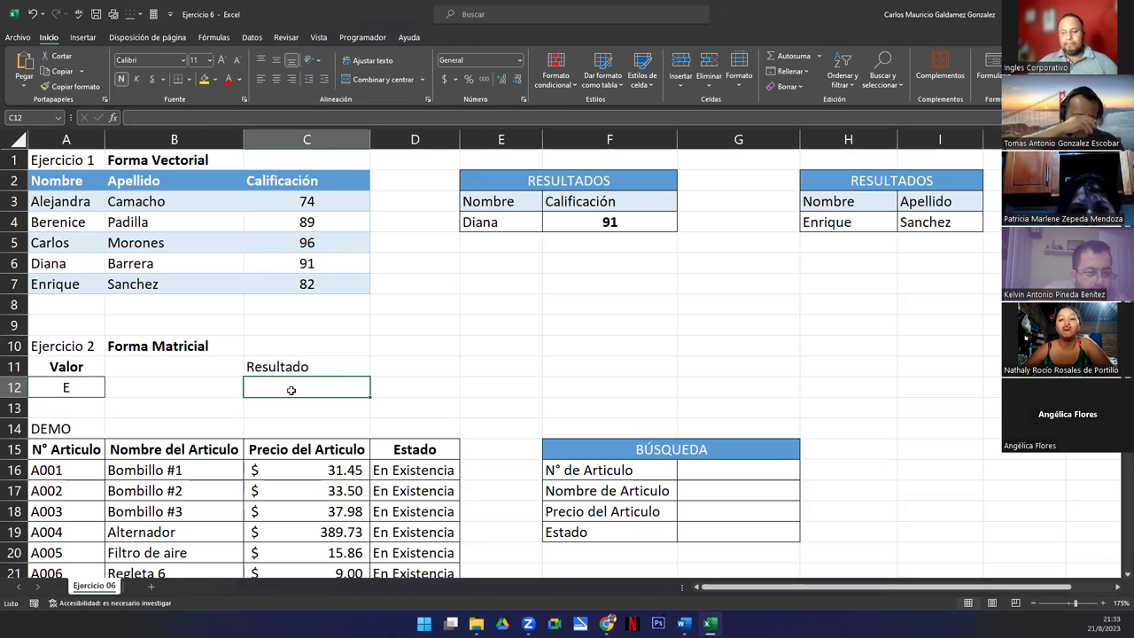
key("ctrl+z")
Clear the lookup value under Valor in A12 and the result formulas in F4 and I4 of the RESULTADOS tables
left_click(69, 389)
key("Delete")
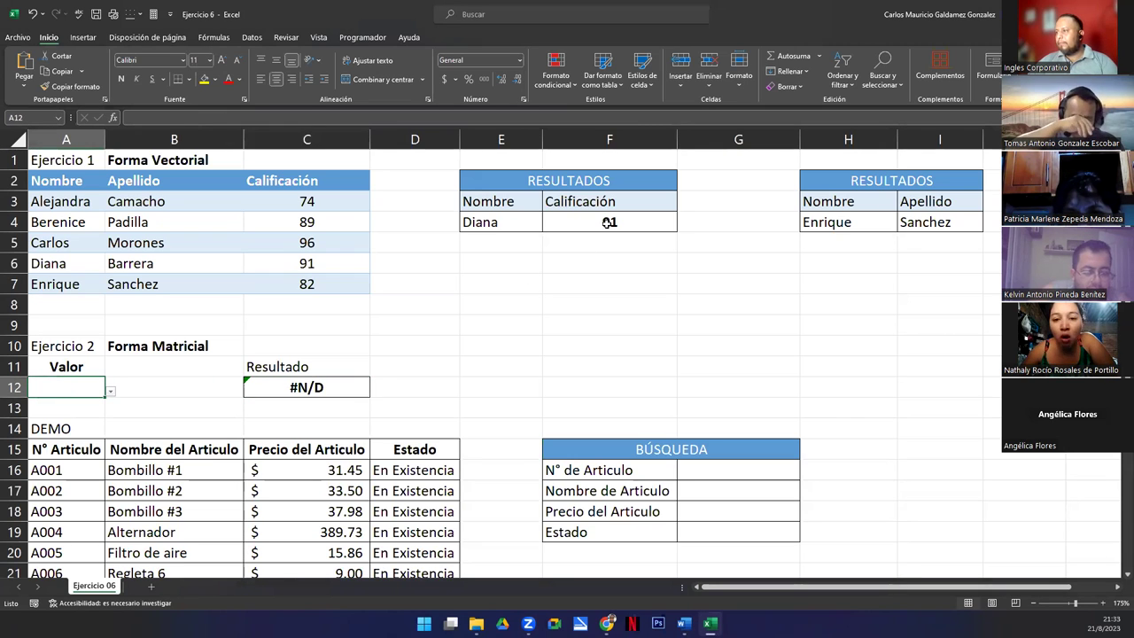
left_click(609, 221)
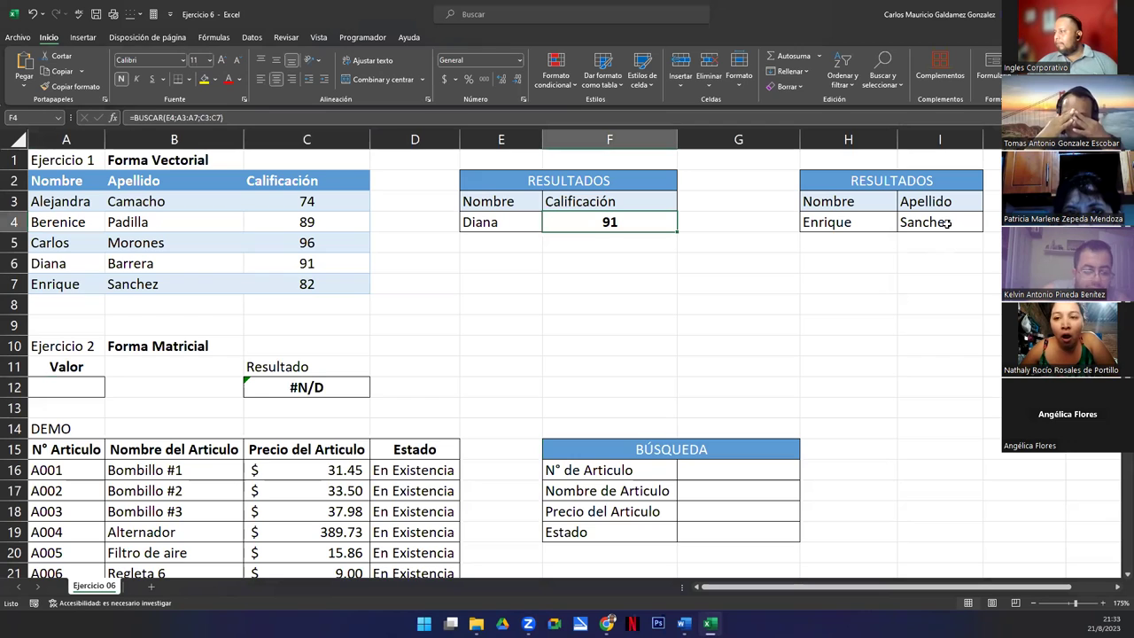
left_click(877, 228)
left_click(932, 223)
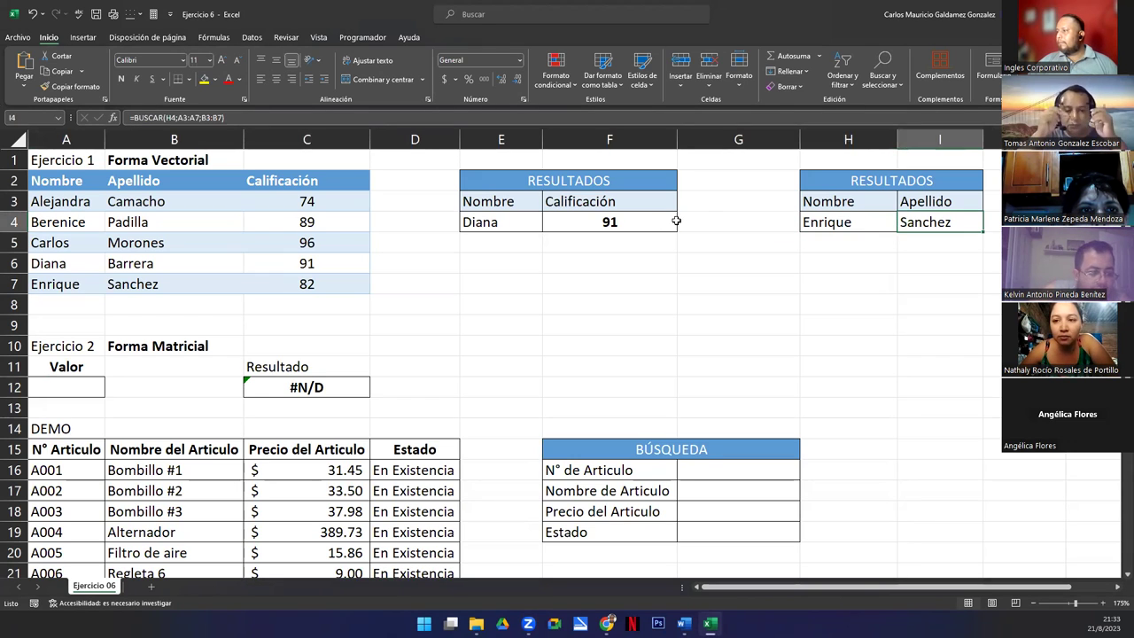
left_click(646, 221, "ctrl")
key("Delete")
left_click(618, 280)
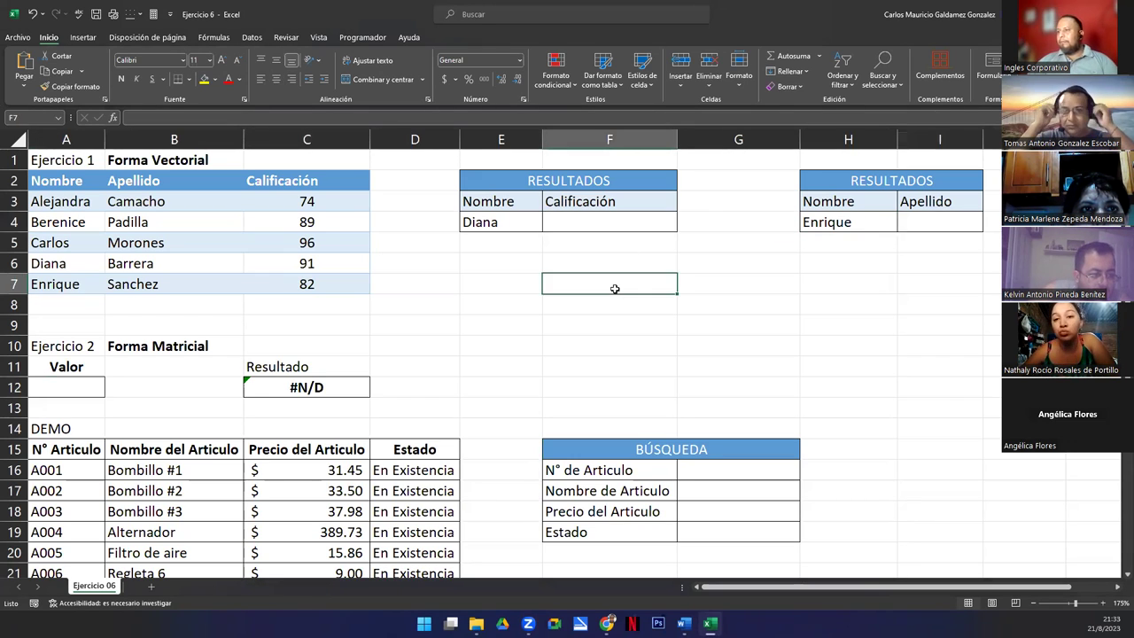
Review the two exercise sections, the Nombre, Apellido and Calificación columns of the source table, and both RESULTADOS tables
left_click(256, 318)
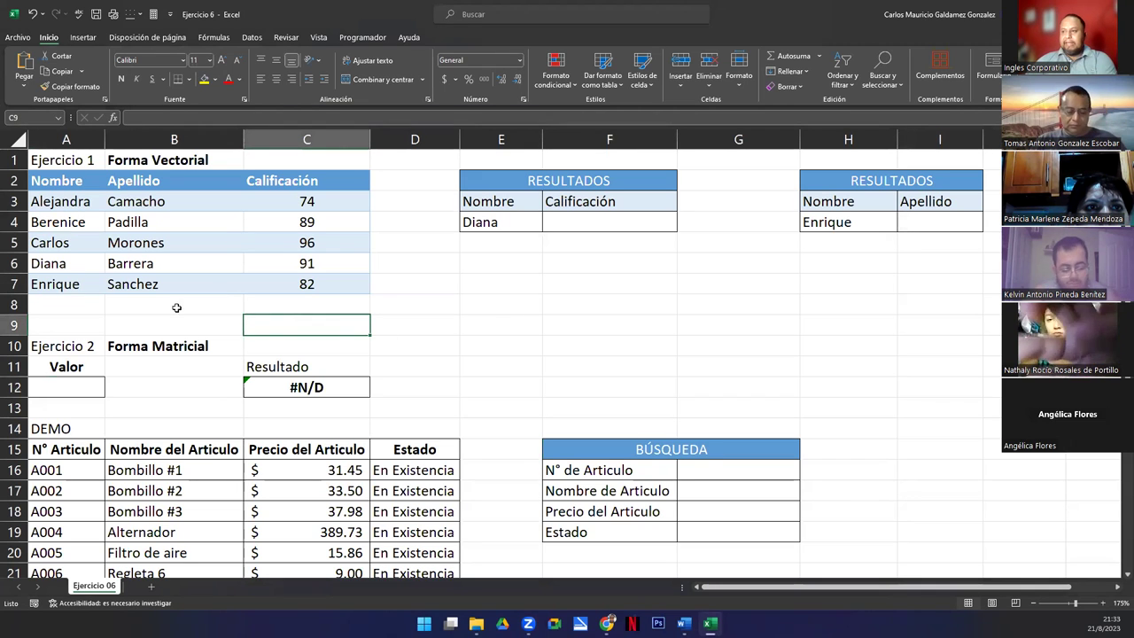
left_click(42, 165)
left_click(73, 346)
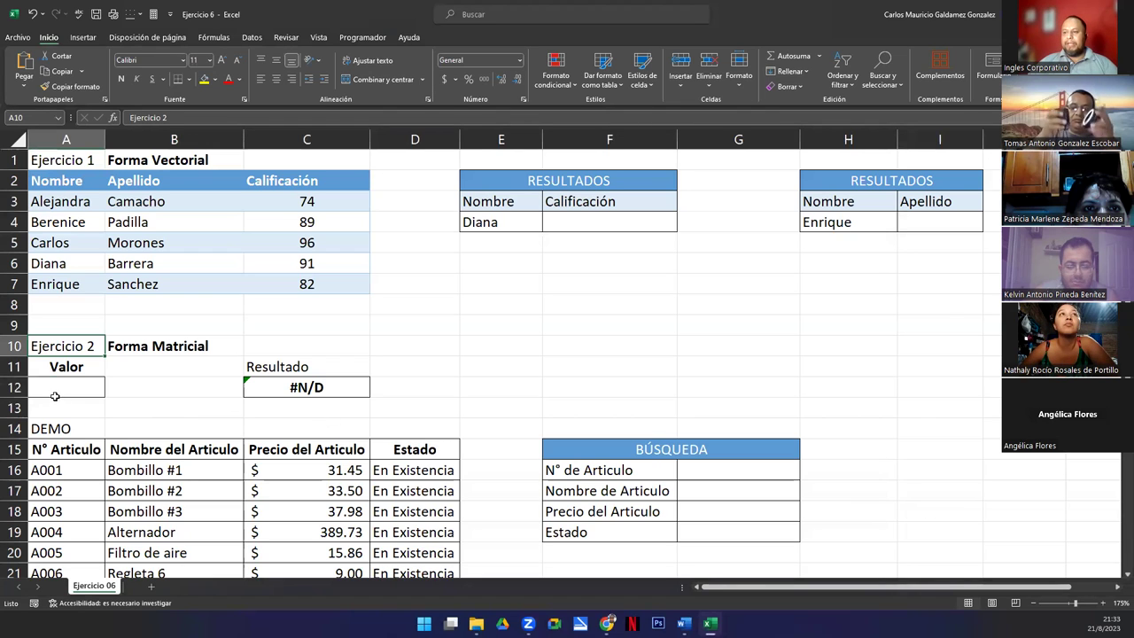
left_click(531, 367)
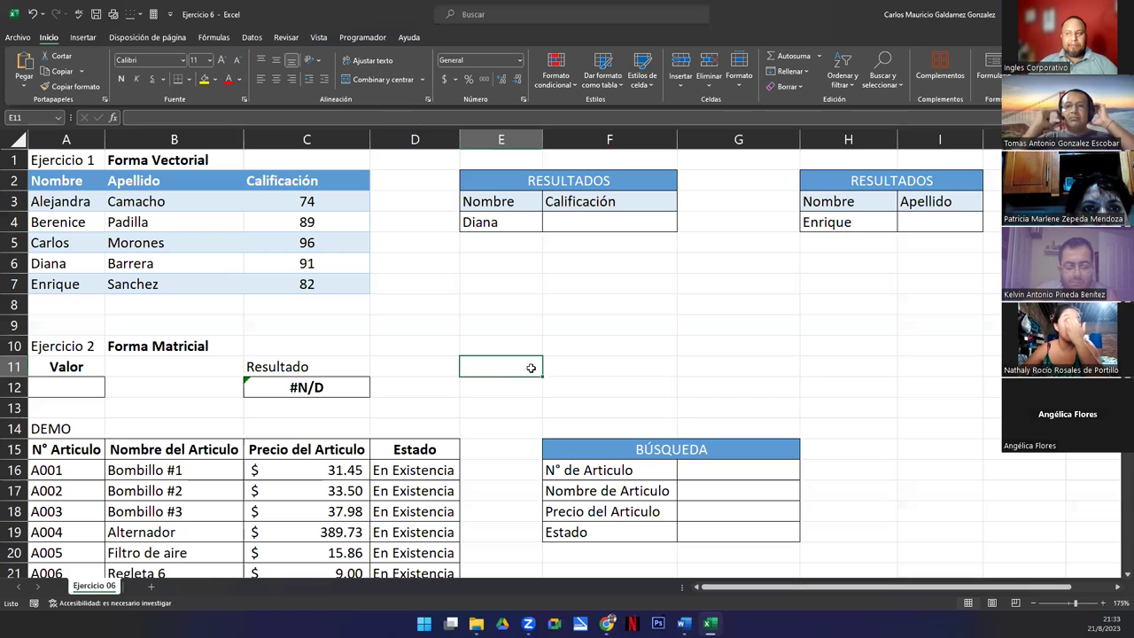
left_click_drag(71, 182, 307, 285)
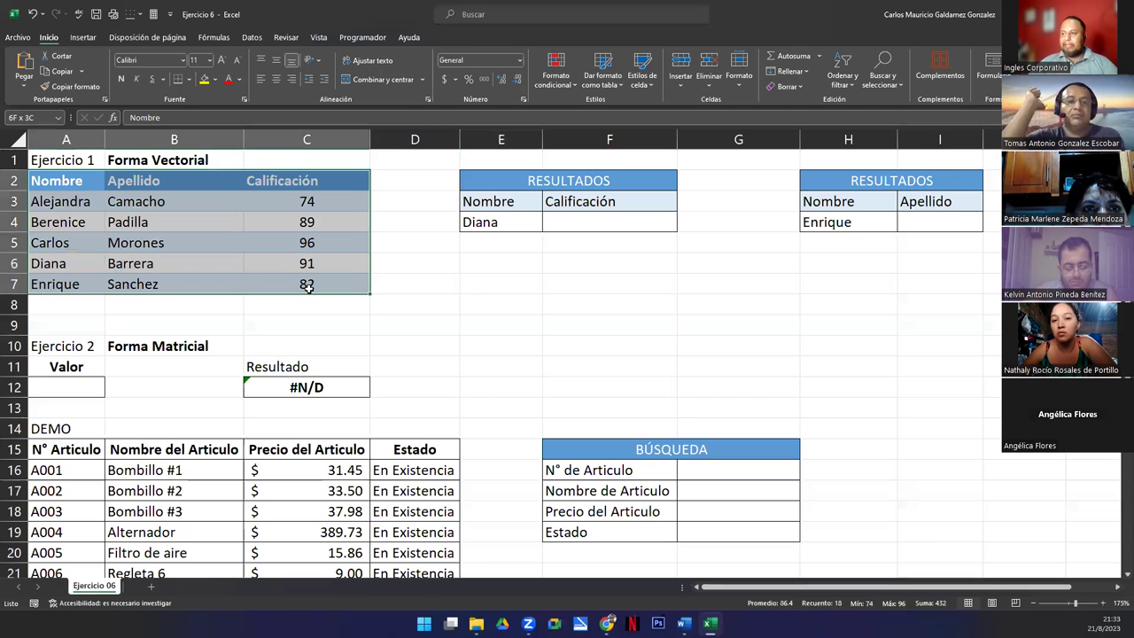
left_click_drag(505, 178, 569, 222)
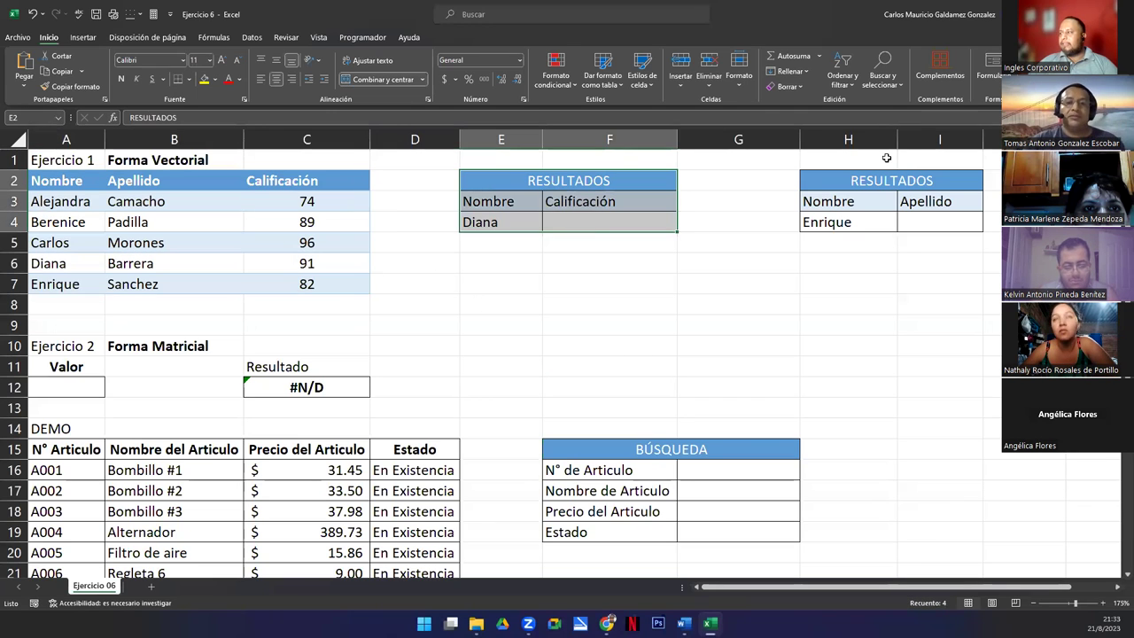
left_click_drag(882, 178, 854, 218)
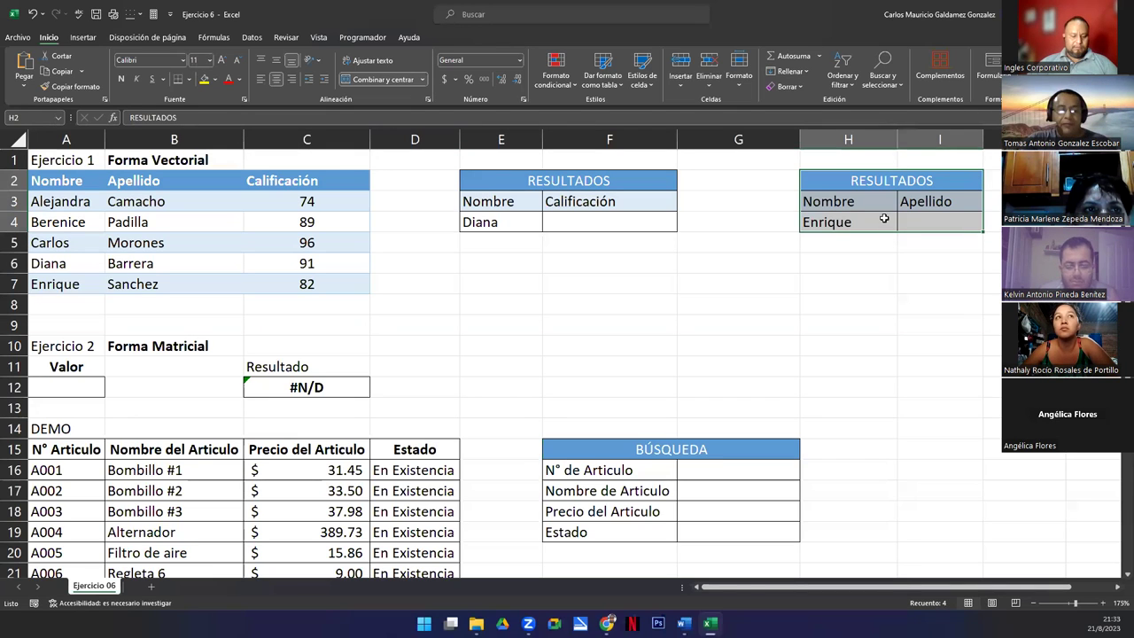
left_click(86, 283, "ctrl")
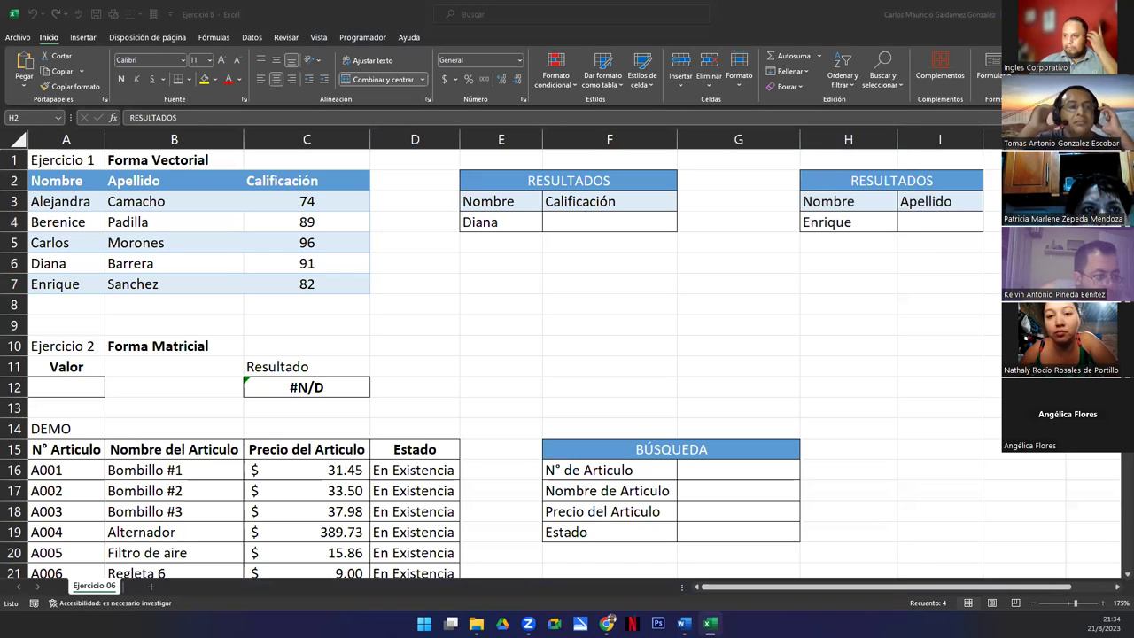
left_click(698, 474)
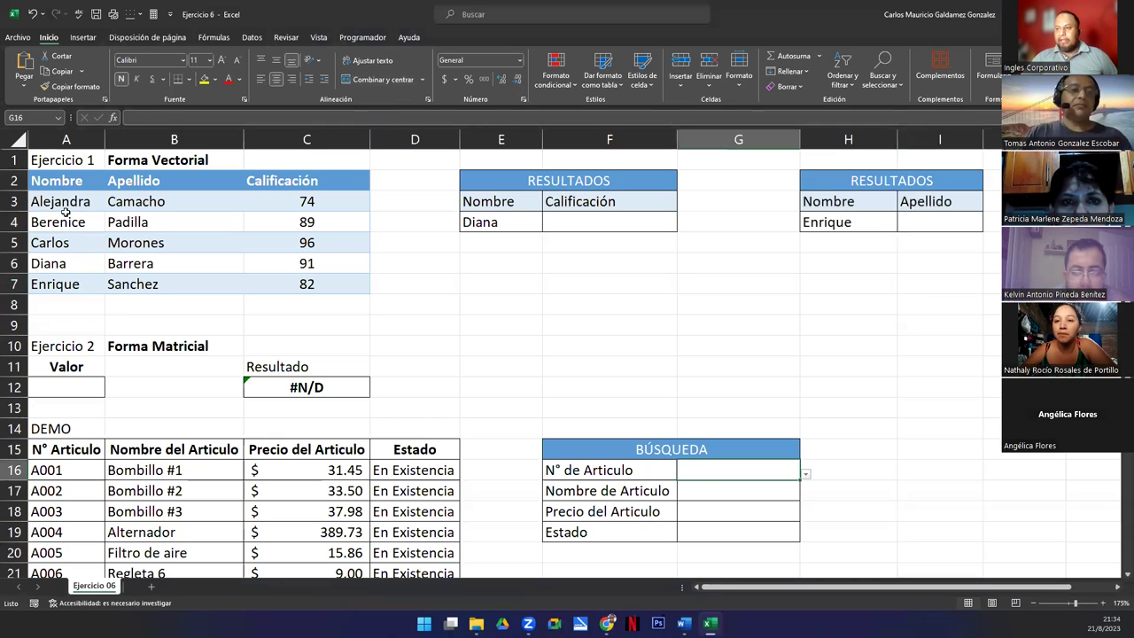
left_click_drag(60, 203, 314, 290)
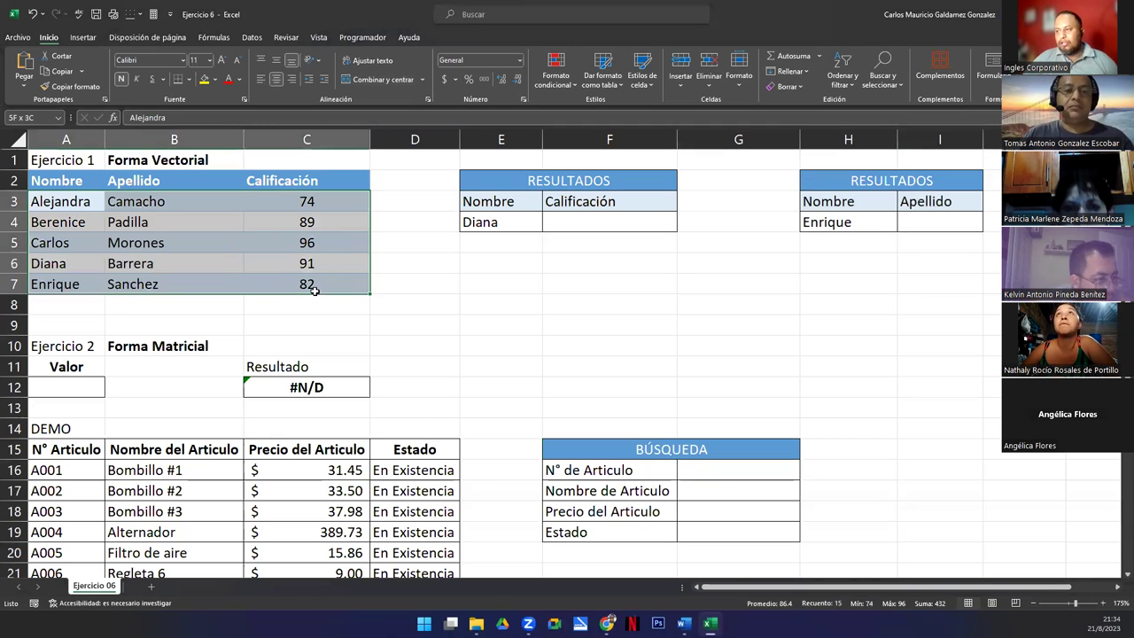
left_click_drag(141, 202, 151, 284)
left_click_drag(349, 204, 263, 202)
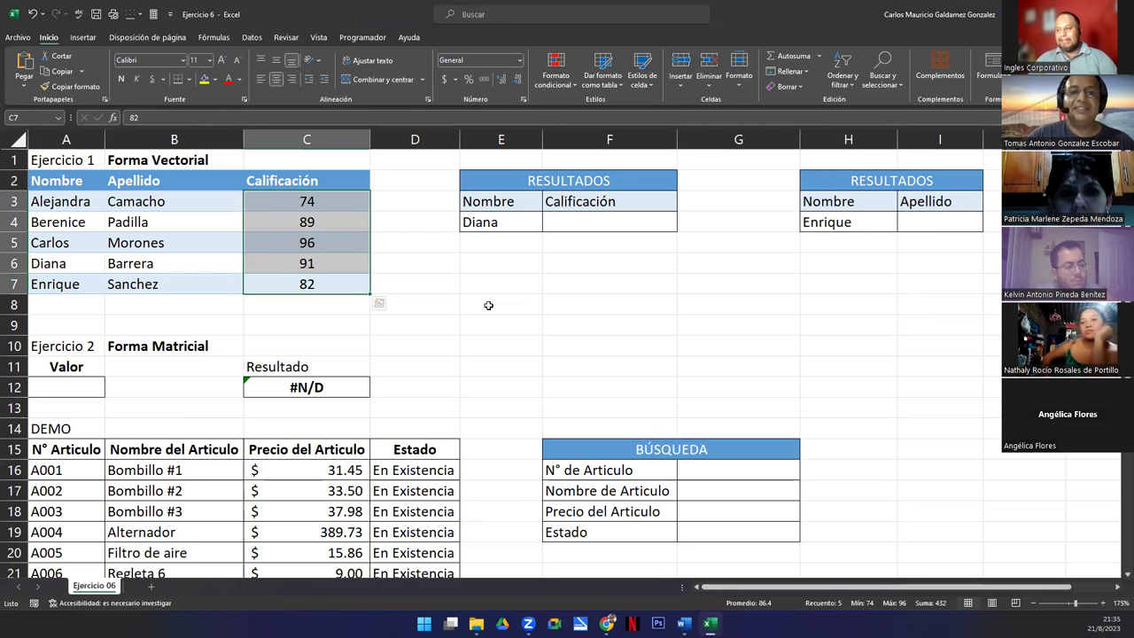
Clear the name in E4 and start a BUSCAR formula in F4 with E4 as the lookup value
left_click(475, 221)
key("Delete")
left_click(610, 223)
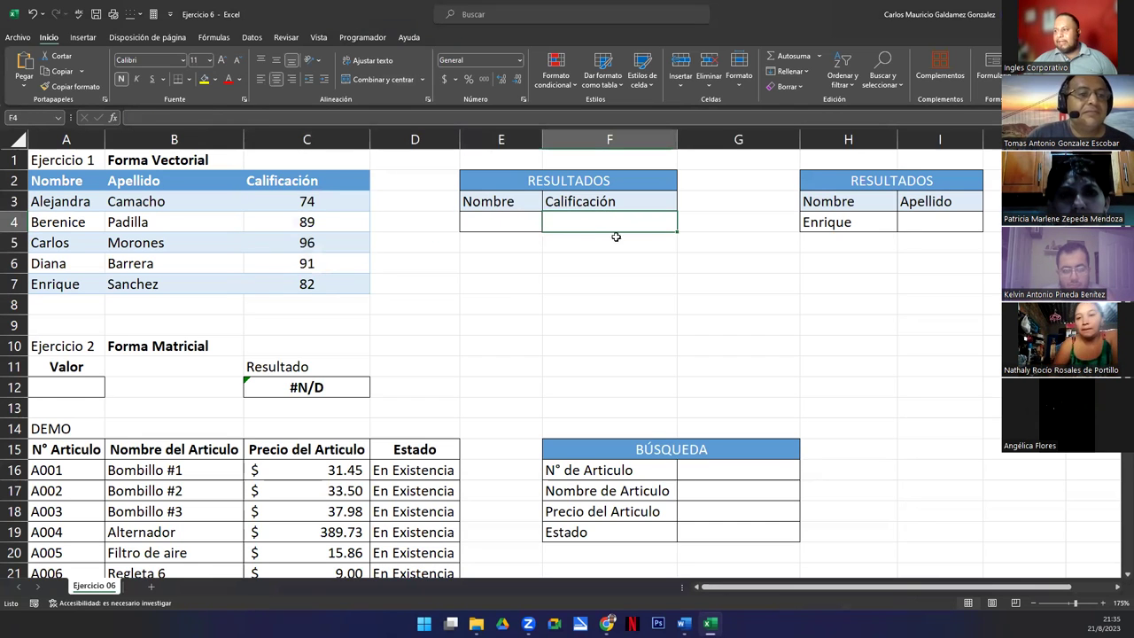
left_click_drag(529, 183, 572, 228)
left_click(572, 225)
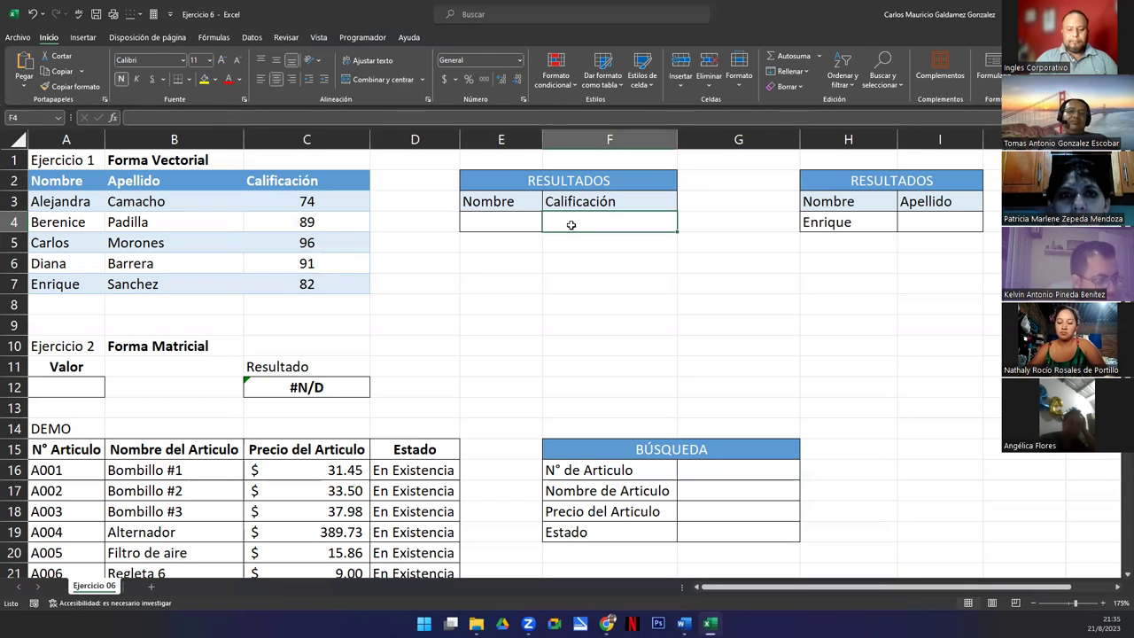
type("=")
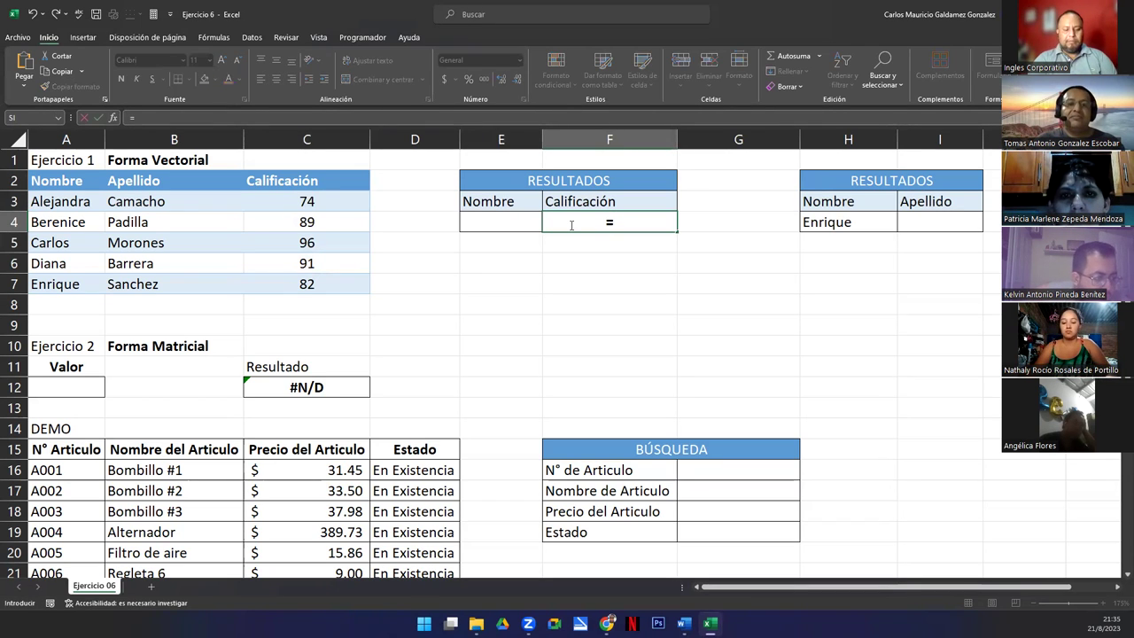
type("BUSCAR(")
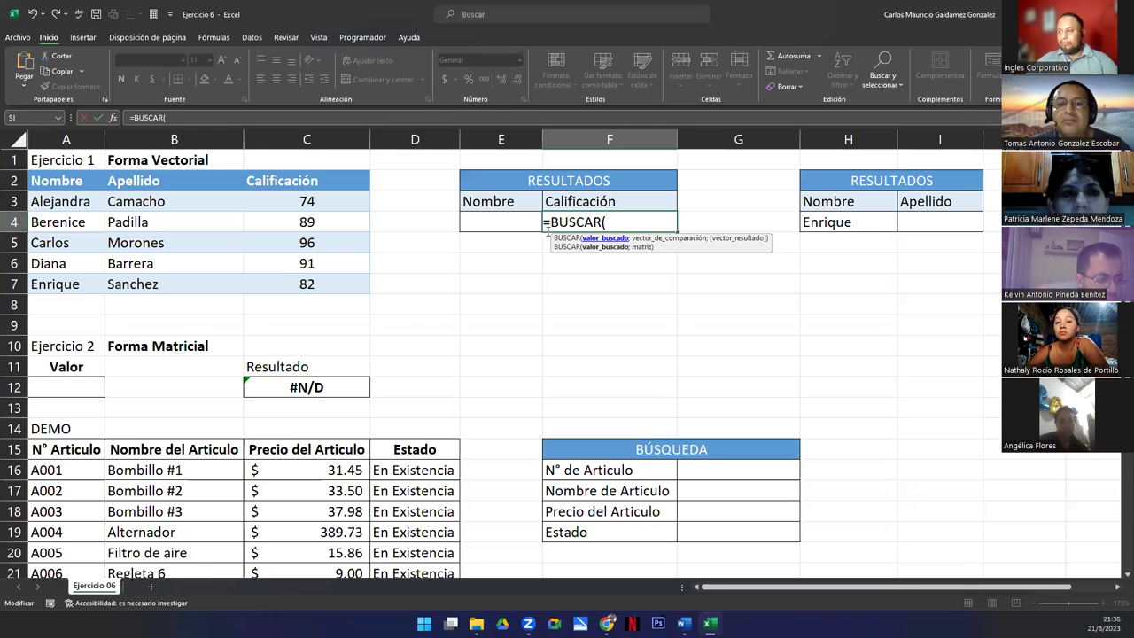
left_click(484, 225)
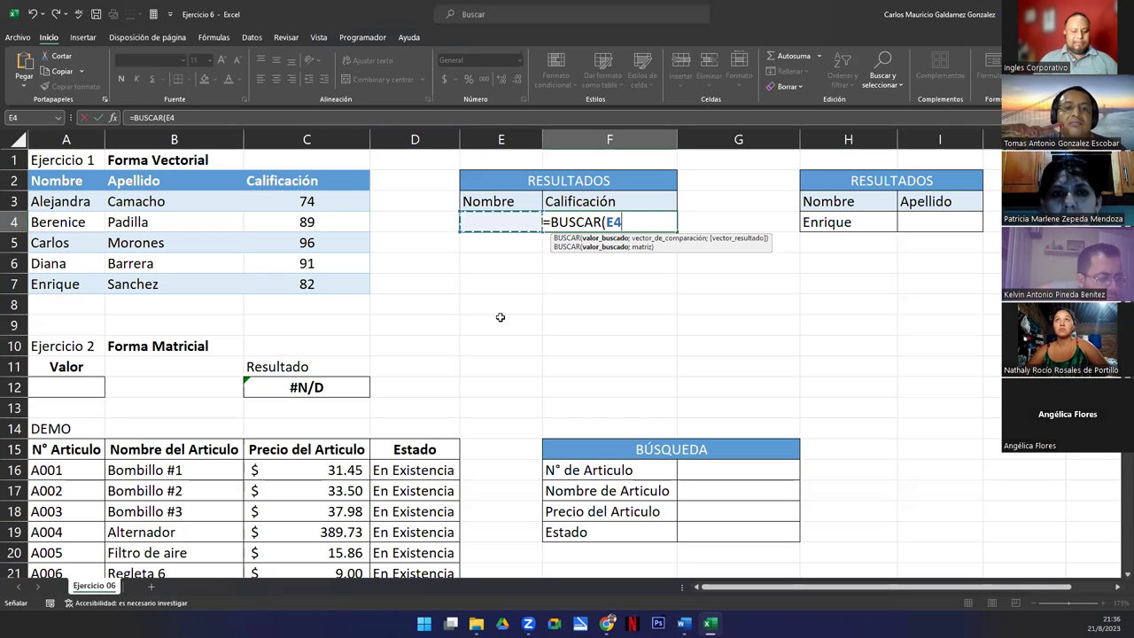
type(";")
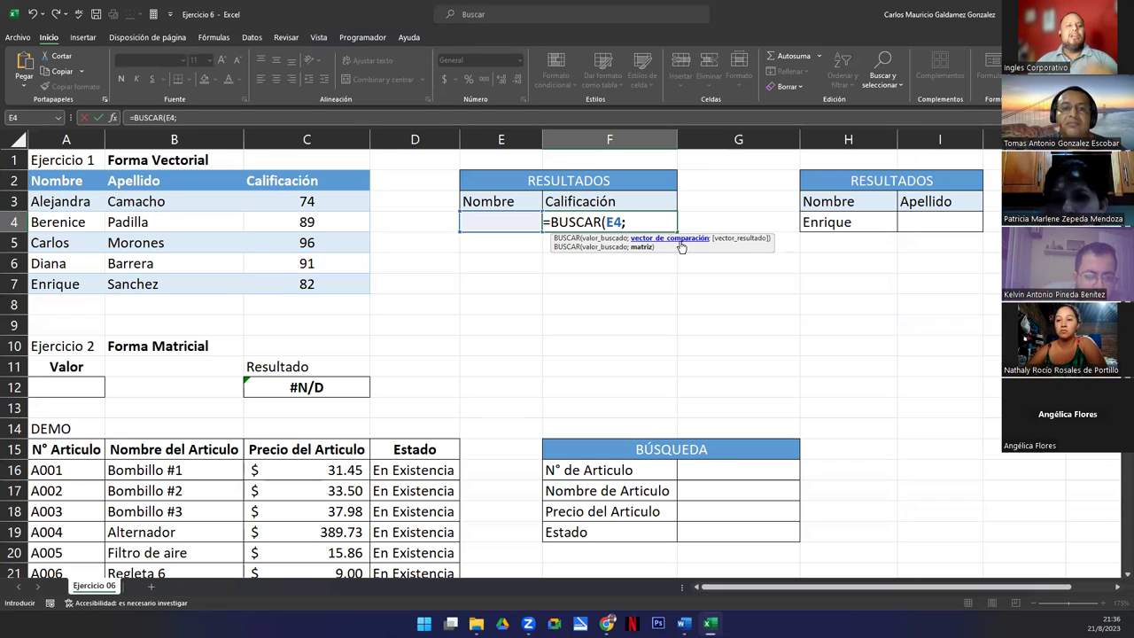
double_click(610, 221)
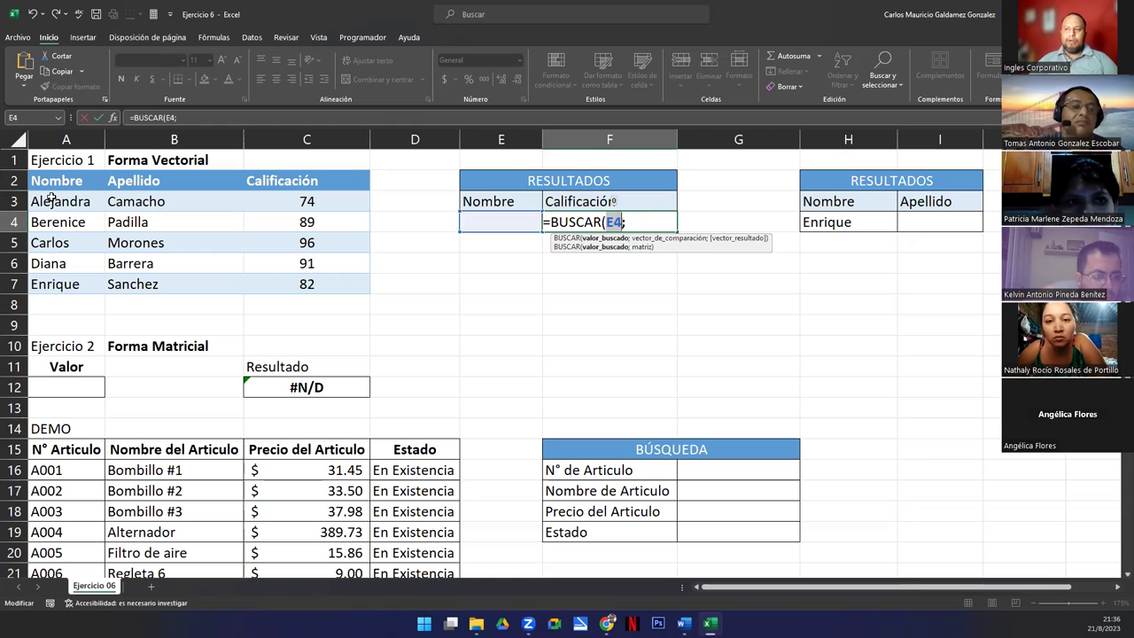
left_click_drag(55, 202, 56, 284)
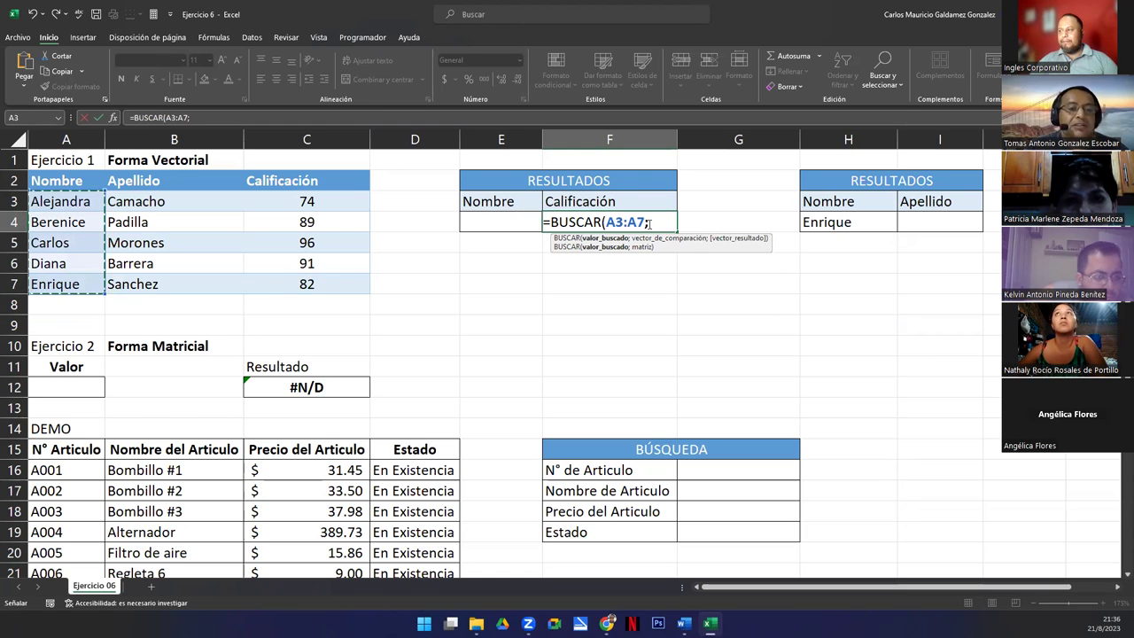
key("shift+Up")
key("shift+Down")
key("shift+Up")
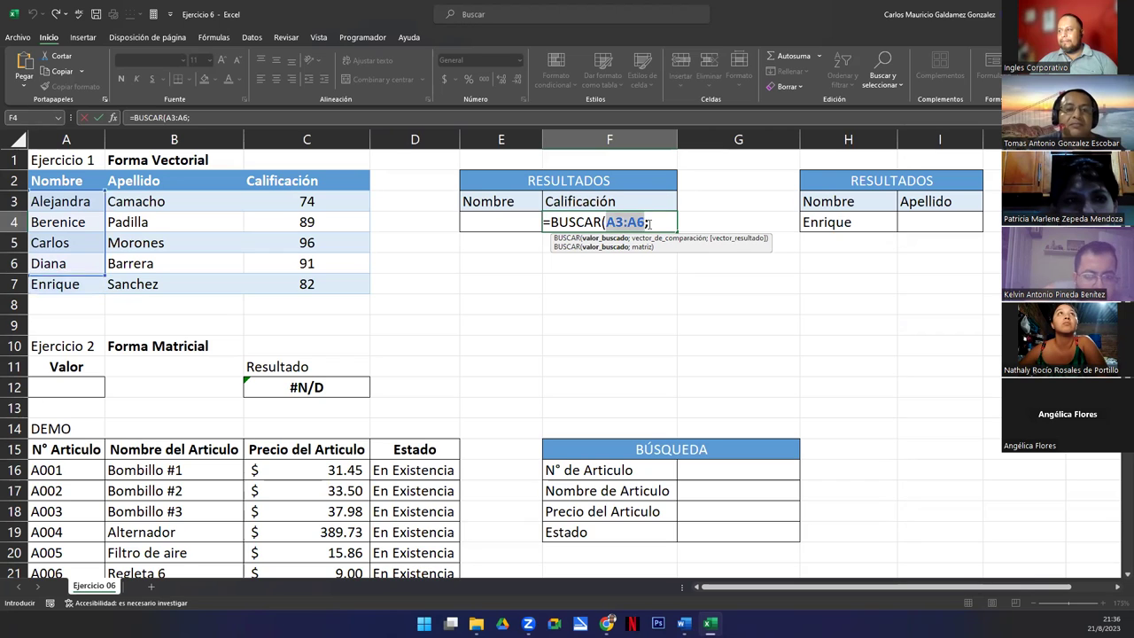
key("shift+Down")
key("shift+Up")
key("shift+Down")
key("shift+Up")
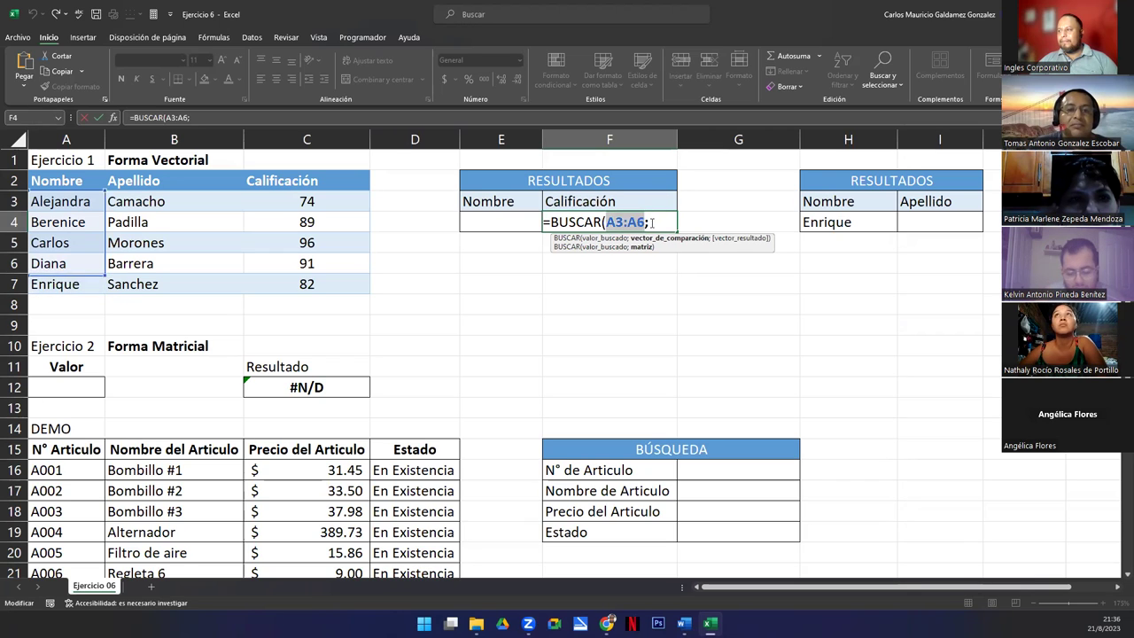
key("shift+Down")
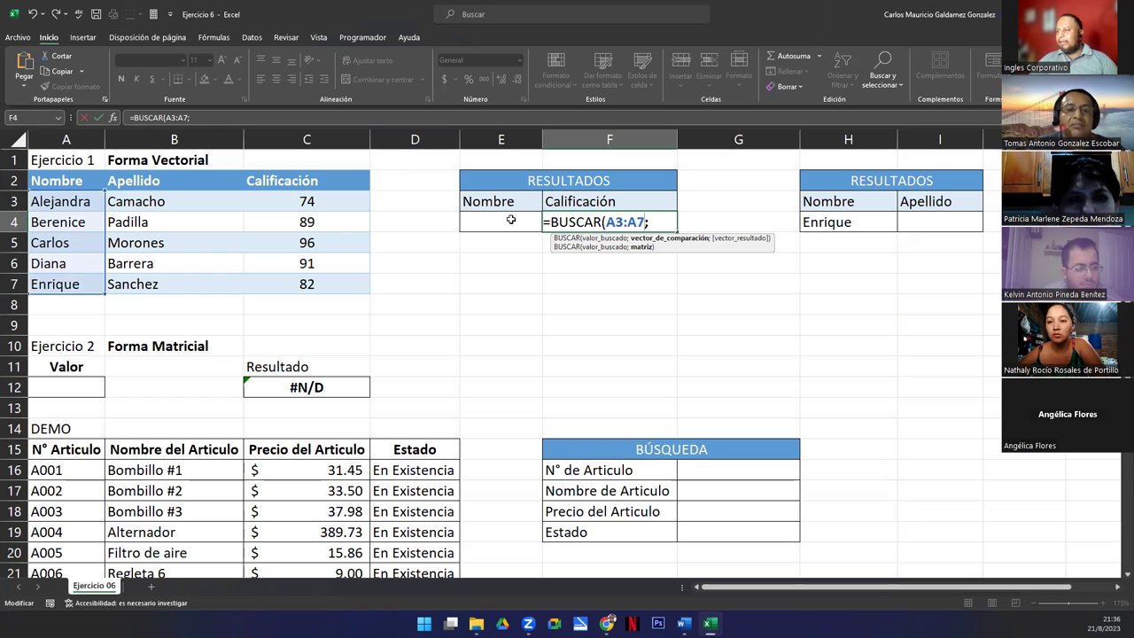
left_click_drag(608, 221, 647, 222)
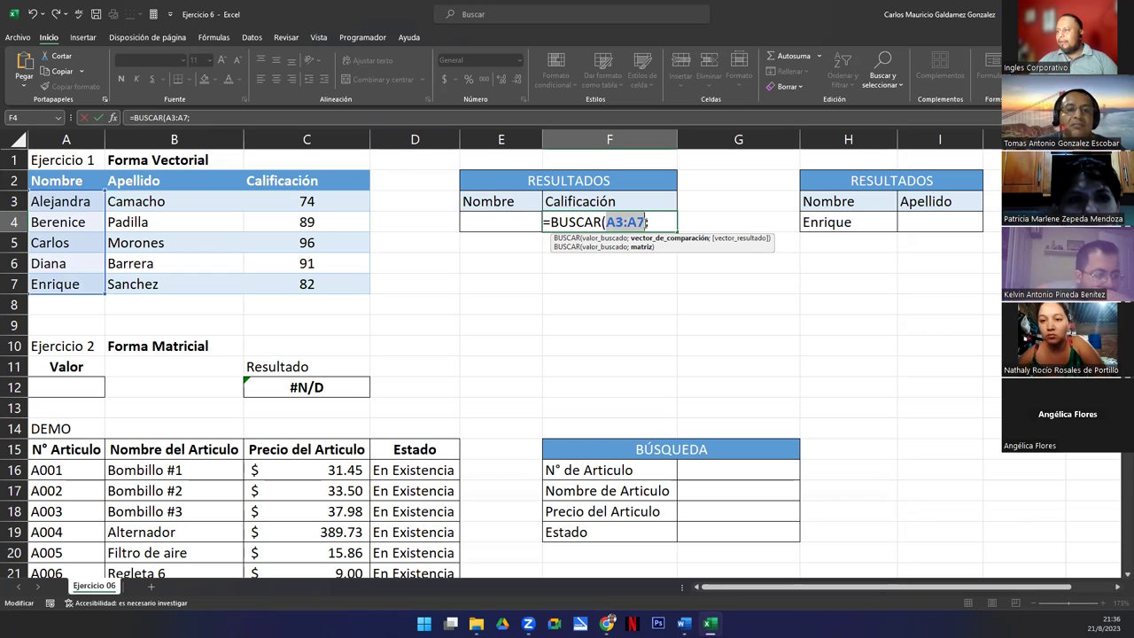
left_click(506, 222)
Complete the F4 formula as =BUSCAR(E4;A3:A7;C3:C7), comparing against the Nombre column and returning from the Calificación column
left_click_drag(62, 202, 71, 283)
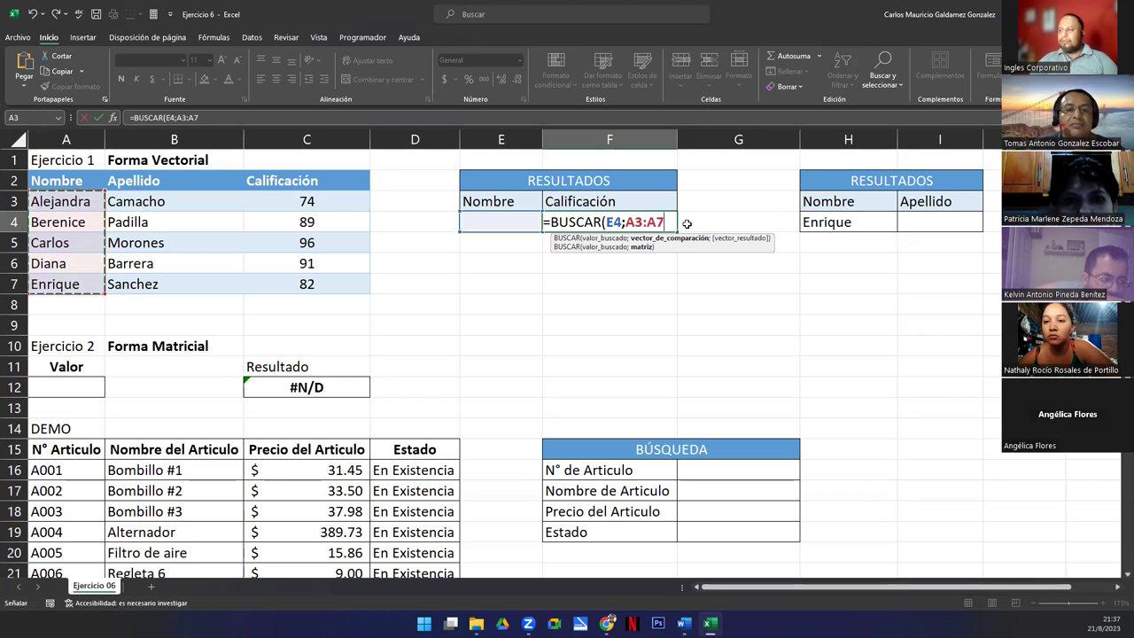
type(";")
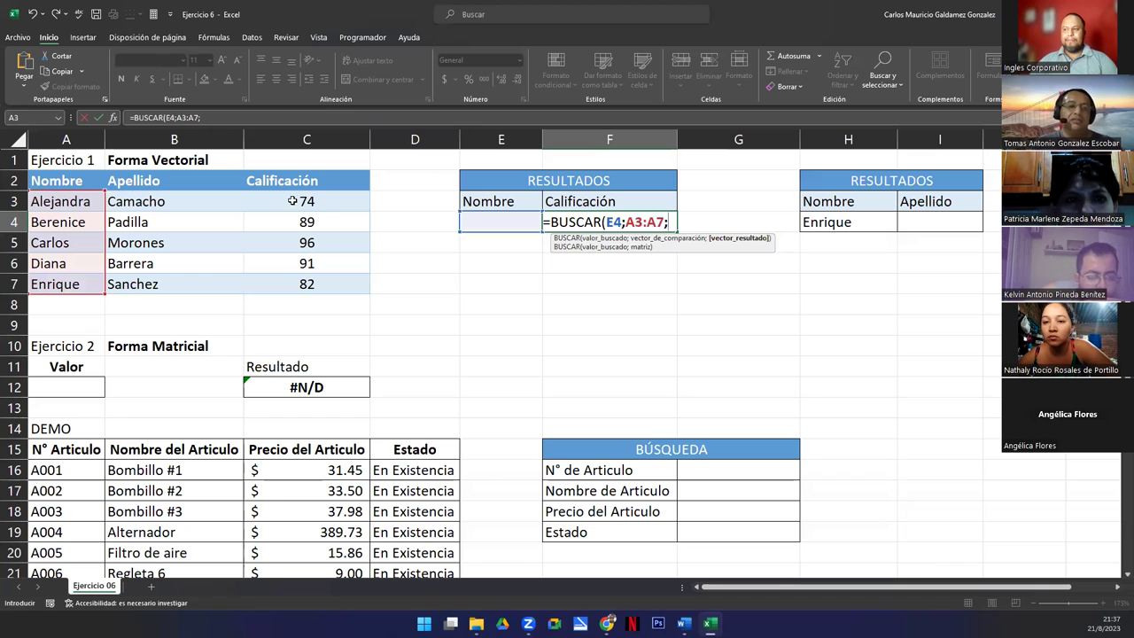
left_click_drag(277, 201, 274, 276)
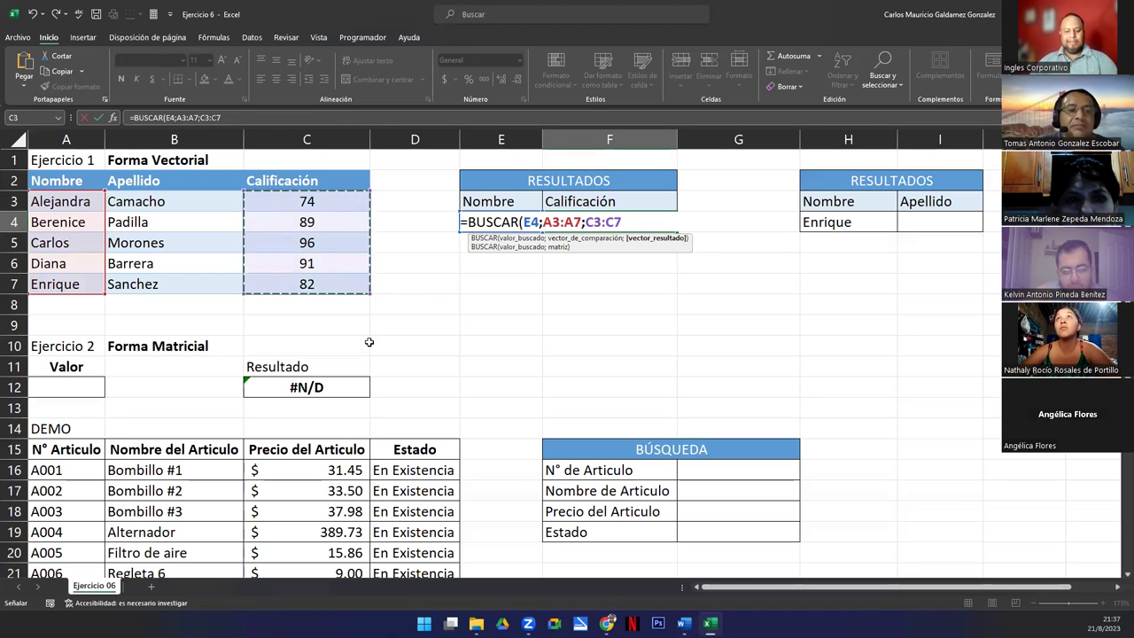
type(")")
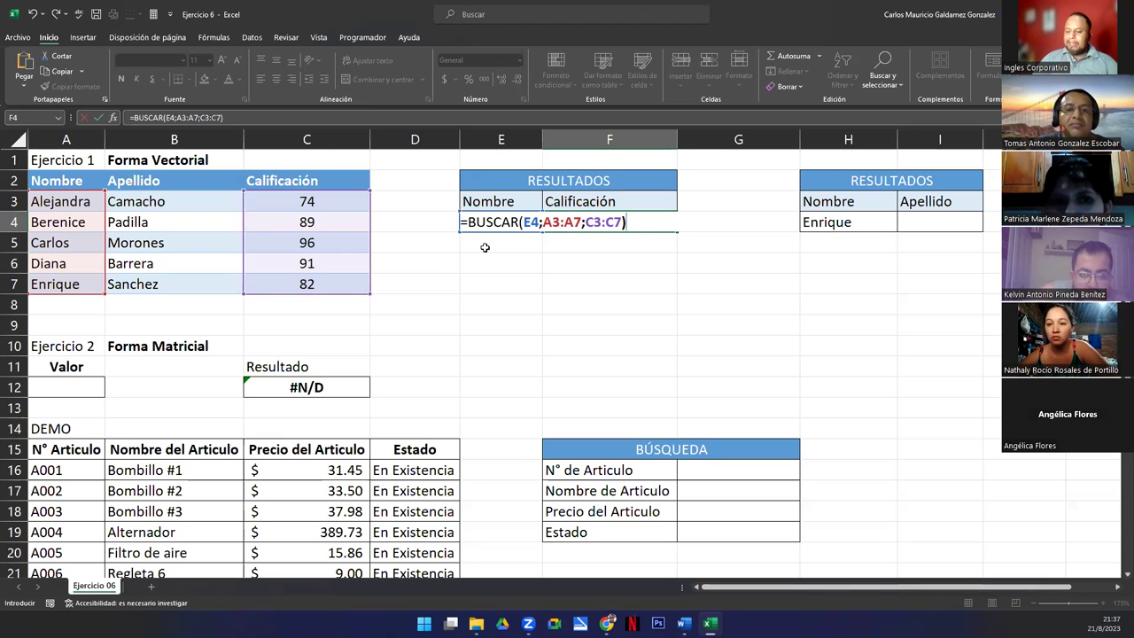
key("Return")
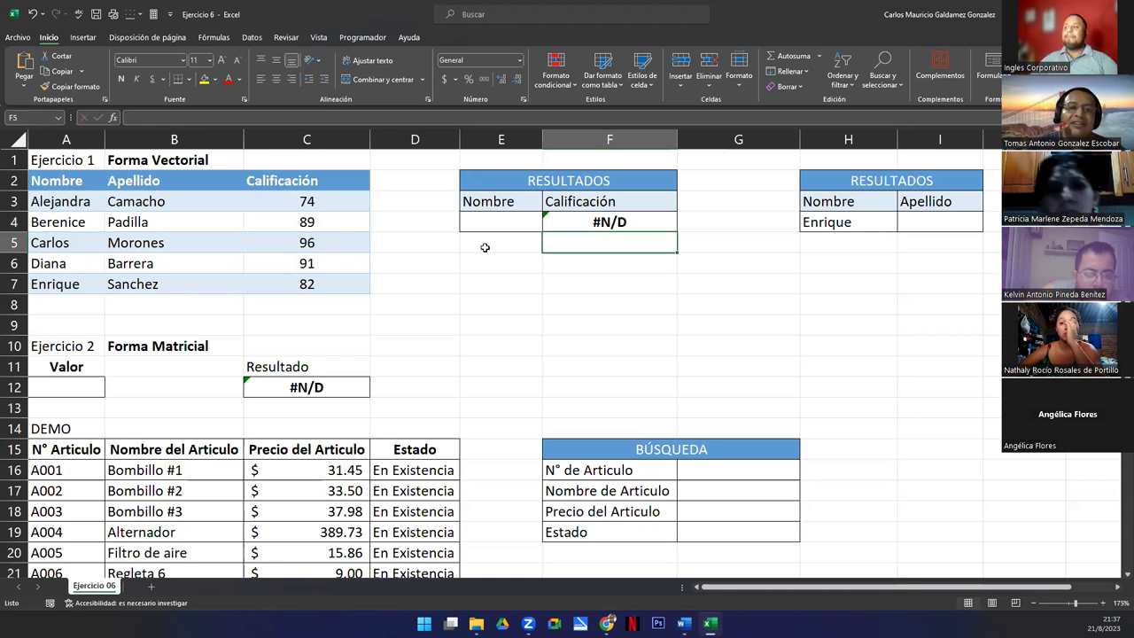
Inspect the references used in the F4 BUSCAR formula without changing it
left_click(513, 225)
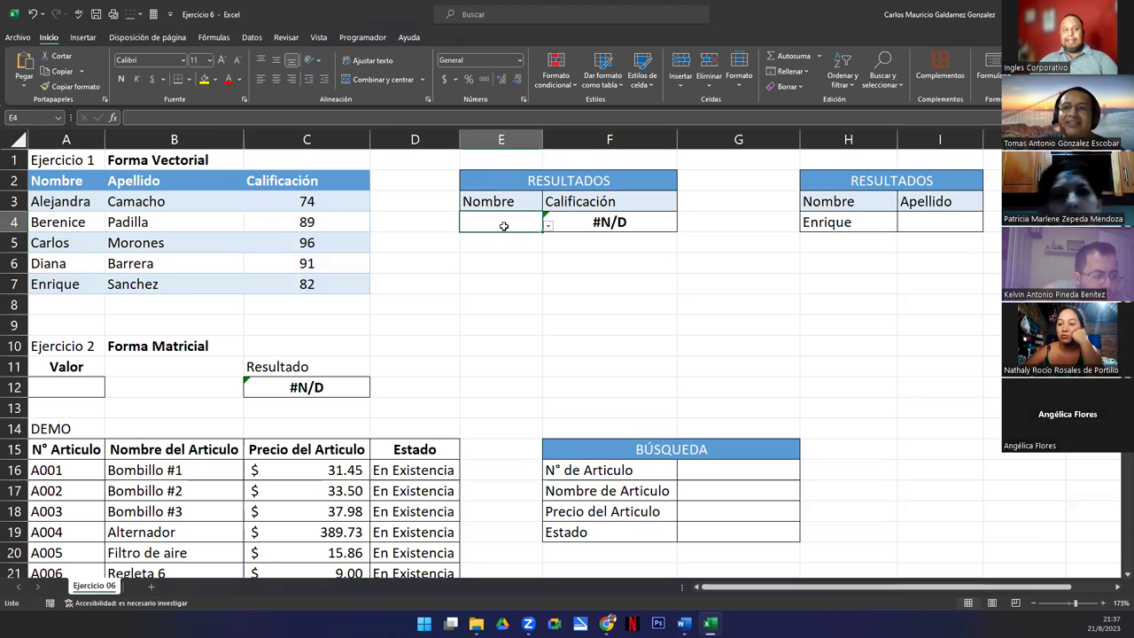
double_click(567, 220)
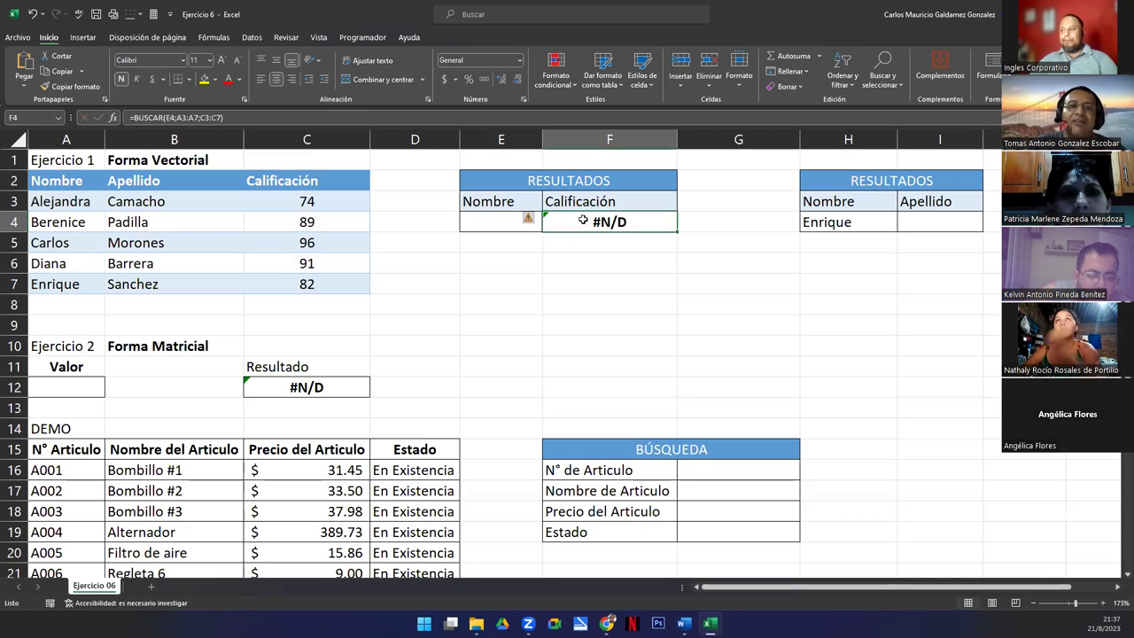
double_click(585, 220)
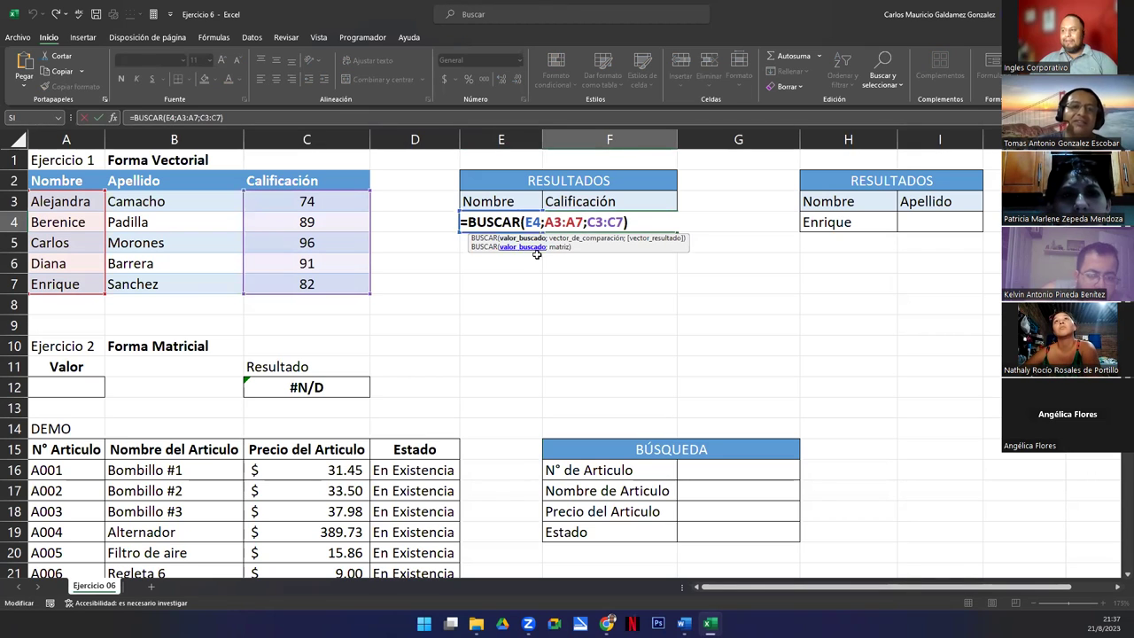
key("Escape")
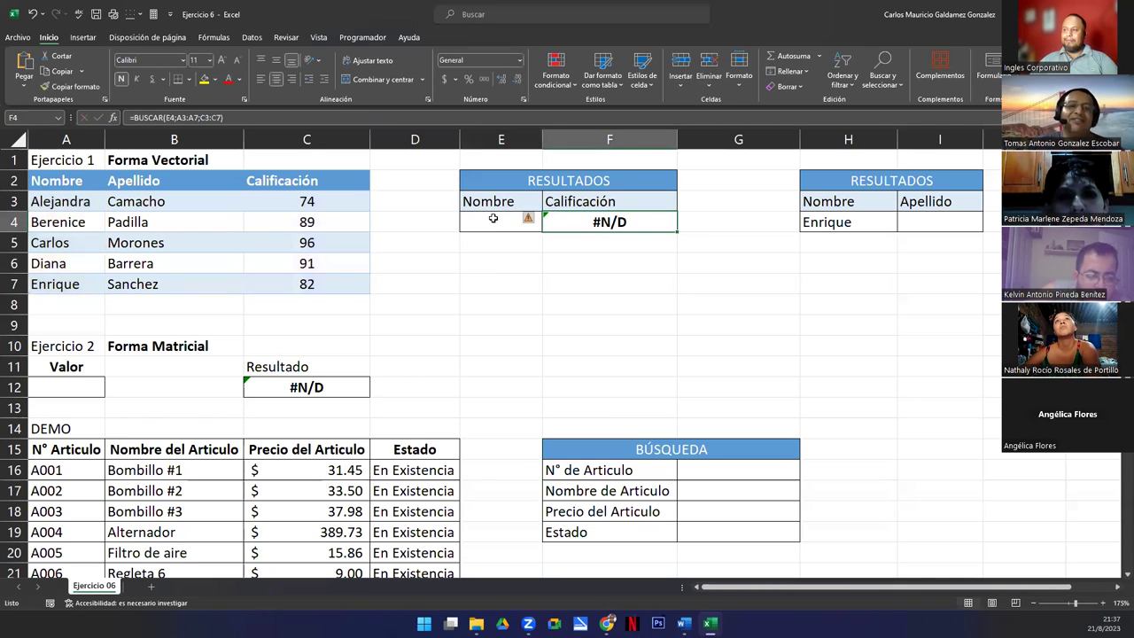
Test the F4 formula by choosing the first two names from the E4 list and checking each against its Calificación in column C
left_click(489, 223)
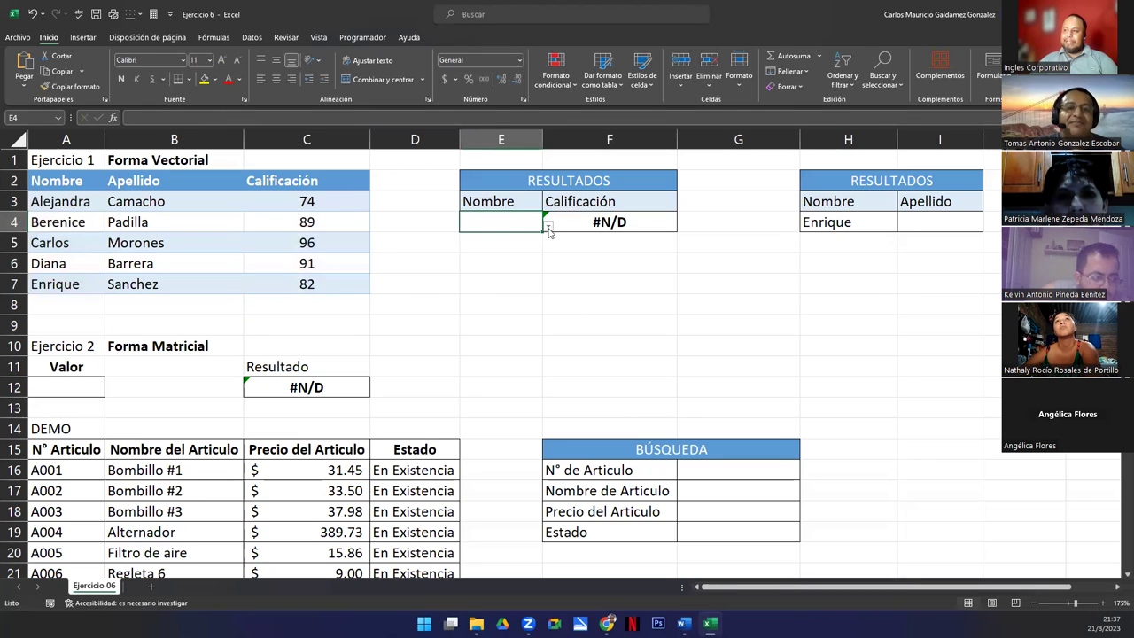
left_click(549, 227)
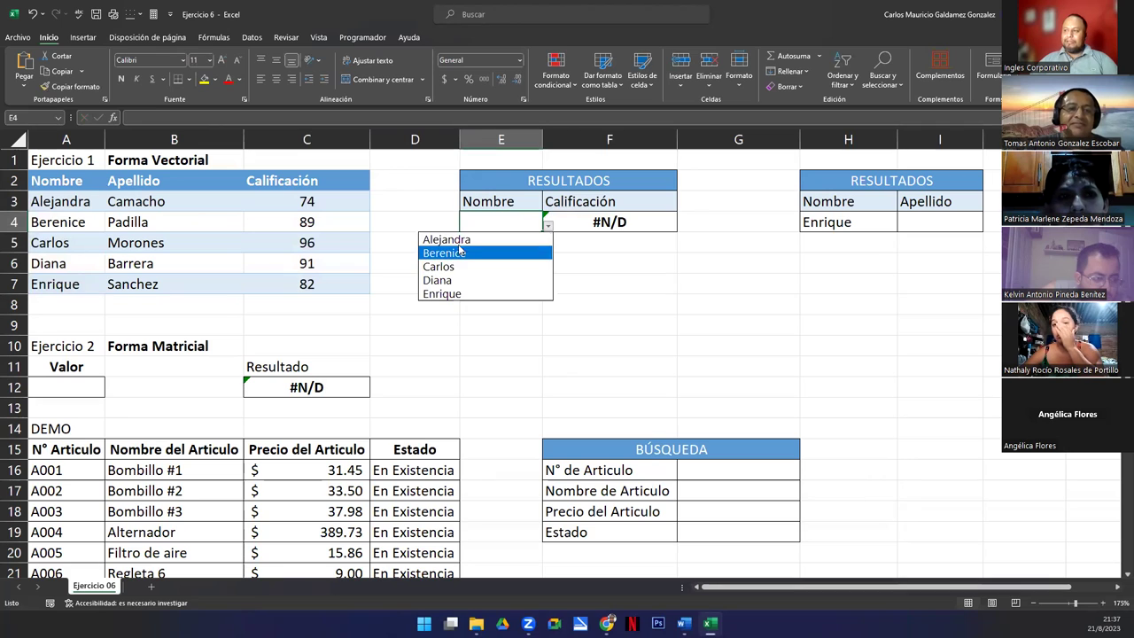
left_click(450, 240)
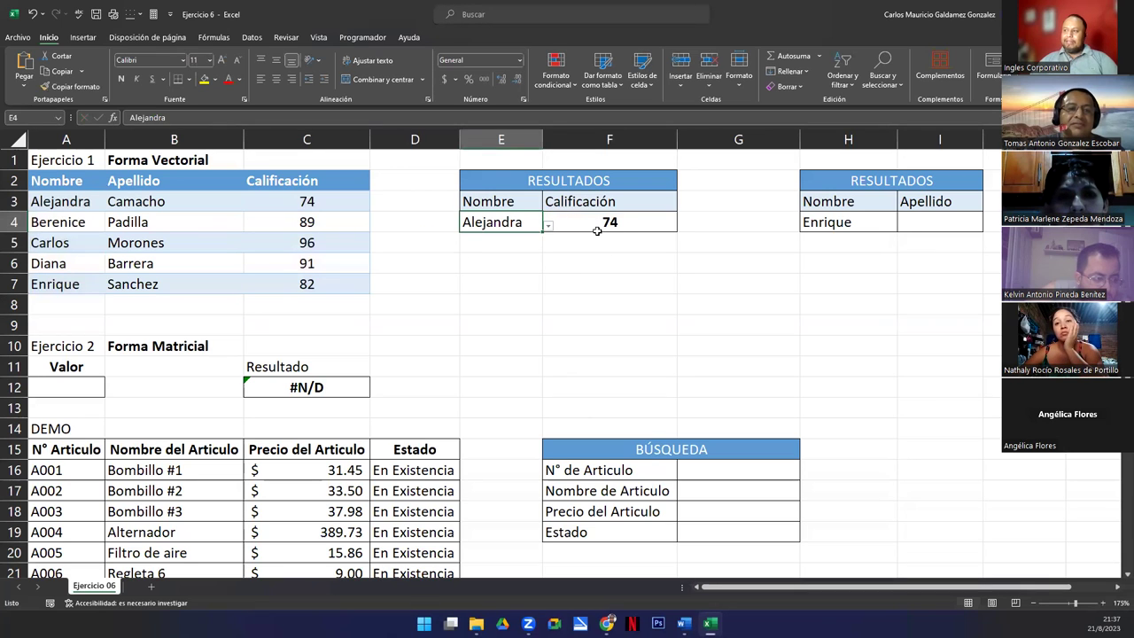
left_click(585, 229)
left_click(282, 203)
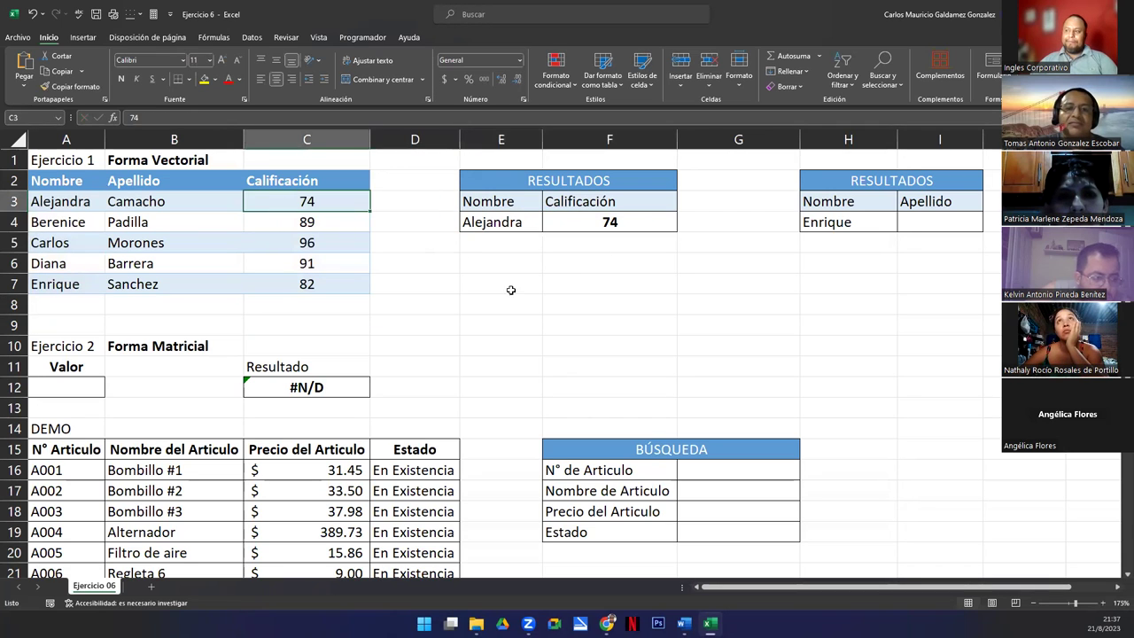
left_click(531, 222)
left_click(548, 226)
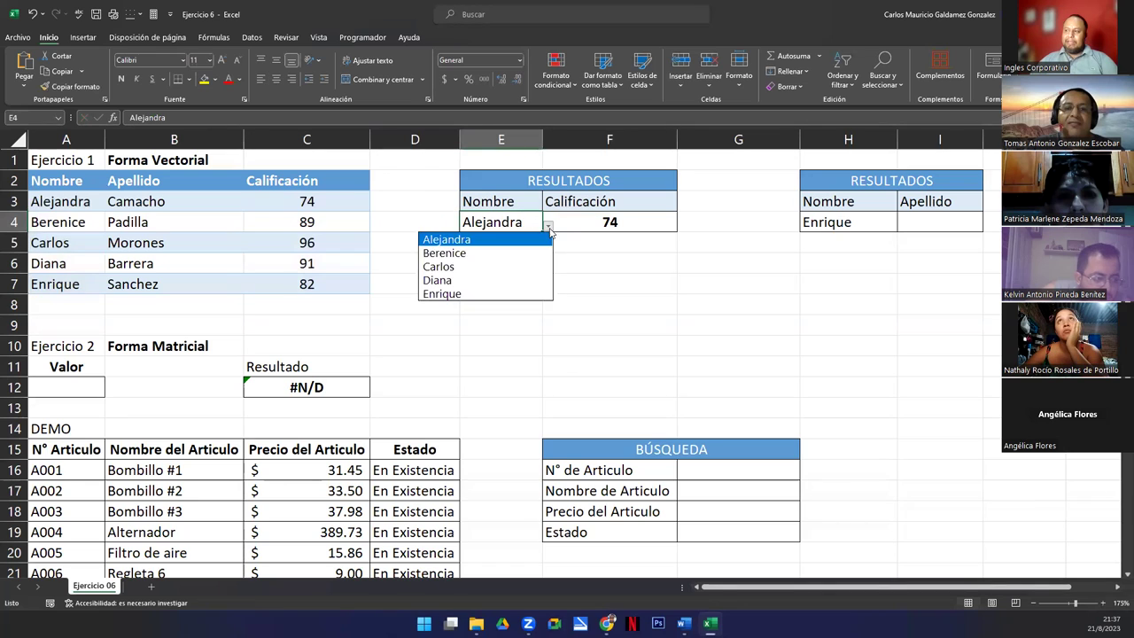
left_click(458, 254)
left_click(324, 216)
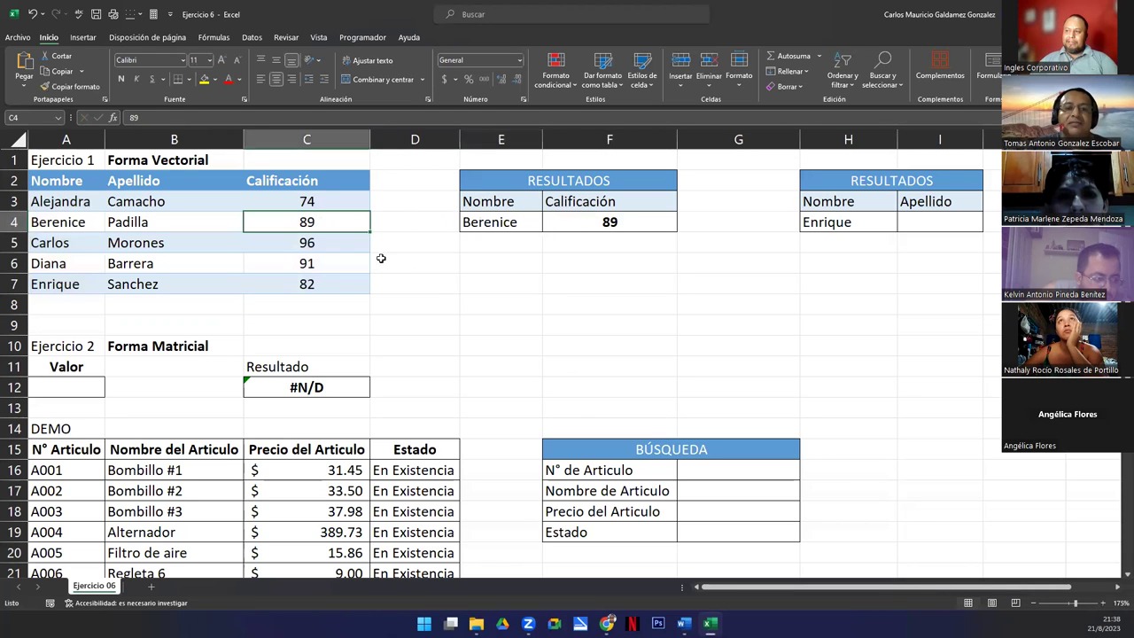
Test the F4 formula with the third, fourth and fifth names of the E4 list, checking the Calificación for each
left_click(529, 222)
left_click(549, 227)
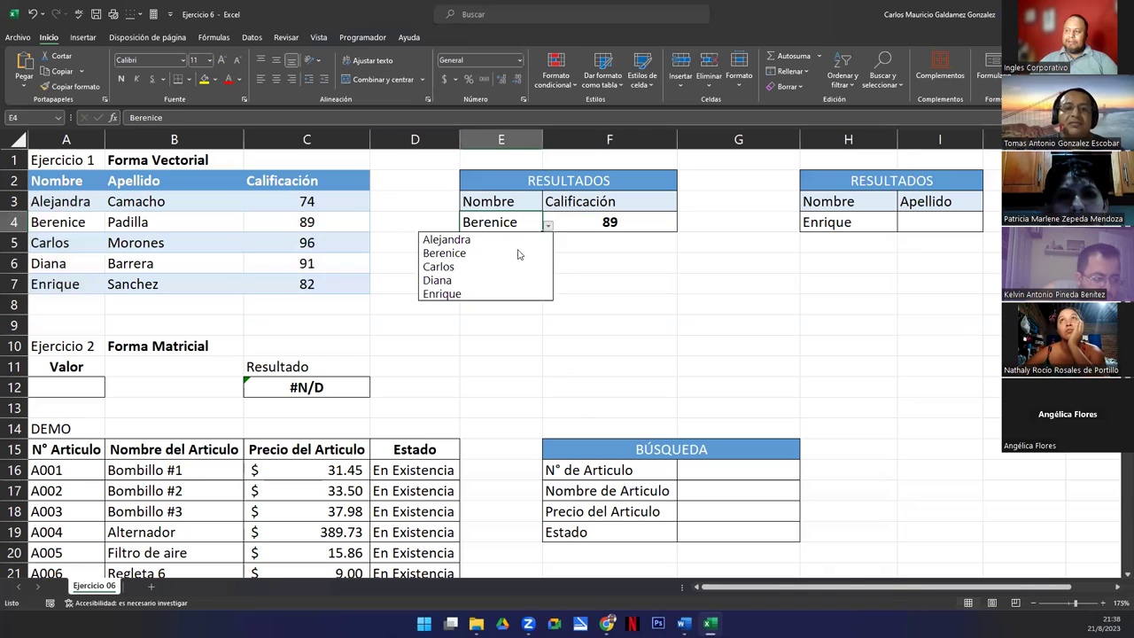
left_click(502, 269)
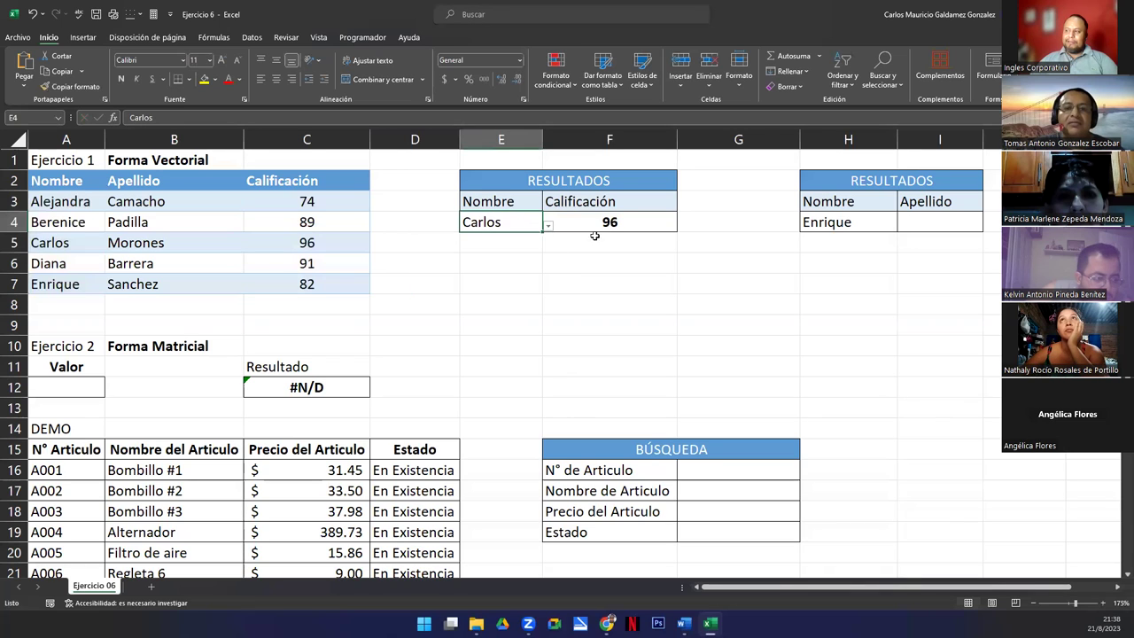
left_click(548, 227)
left_click(503, 280)
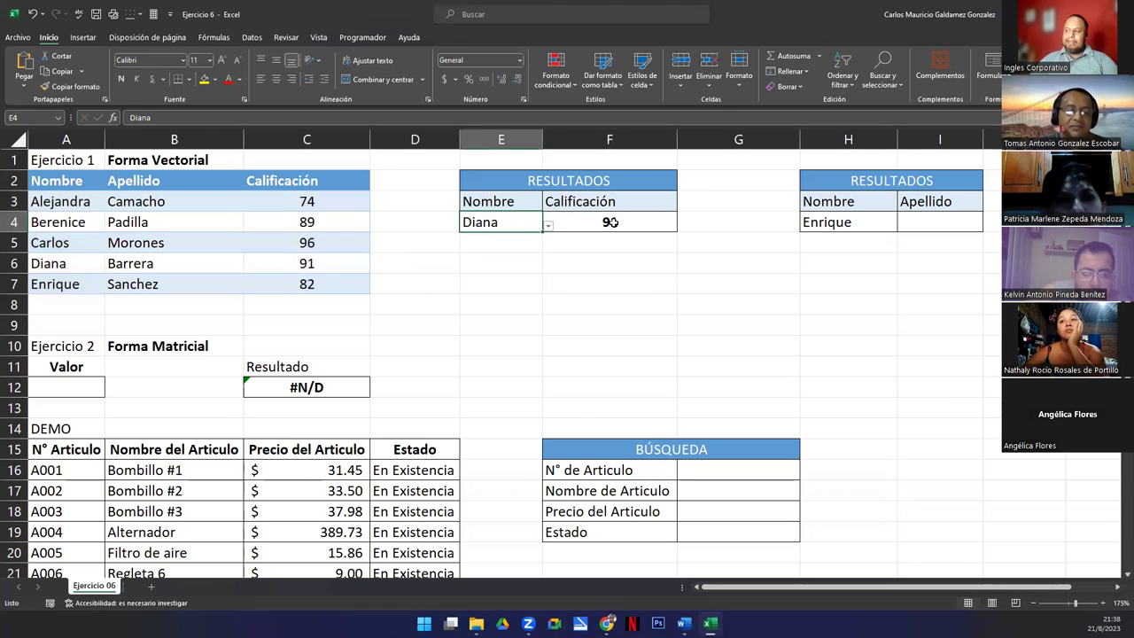
left_click(612, 222)
left_click(539, 224)
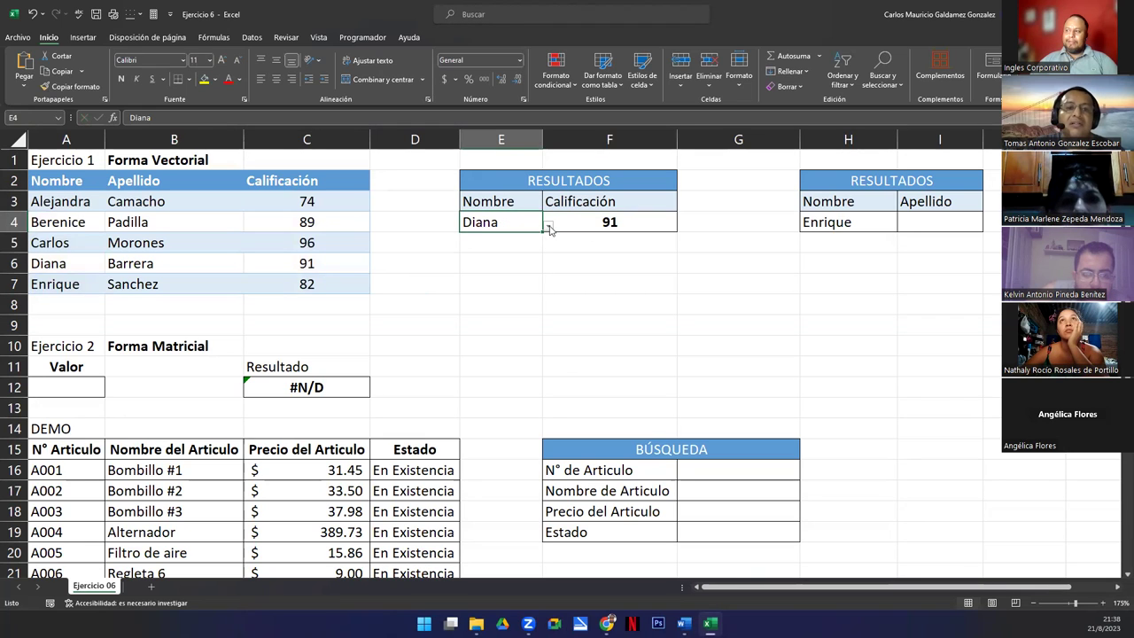
left_click(548, 227)
left_click(509, 292)
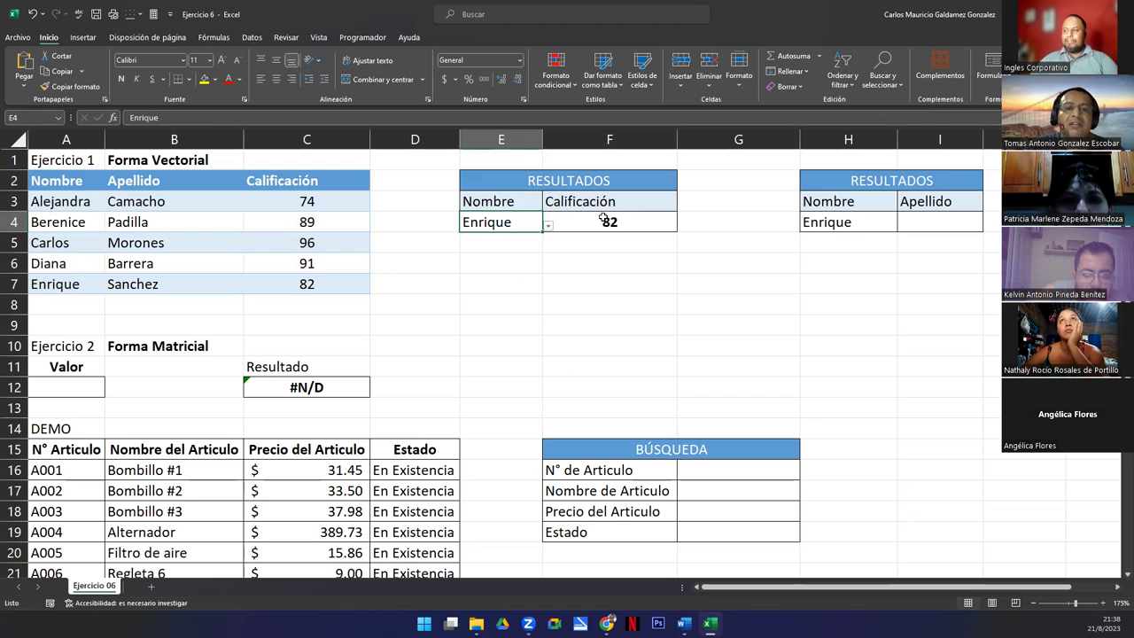
left_click(602, 219)
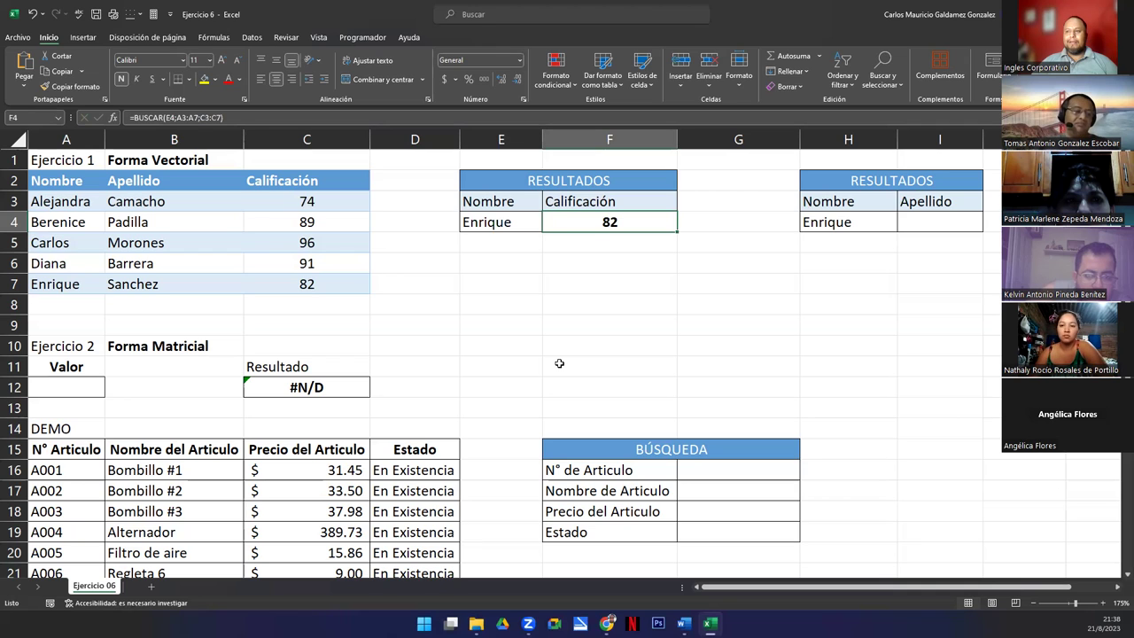
left_click(503, 223)
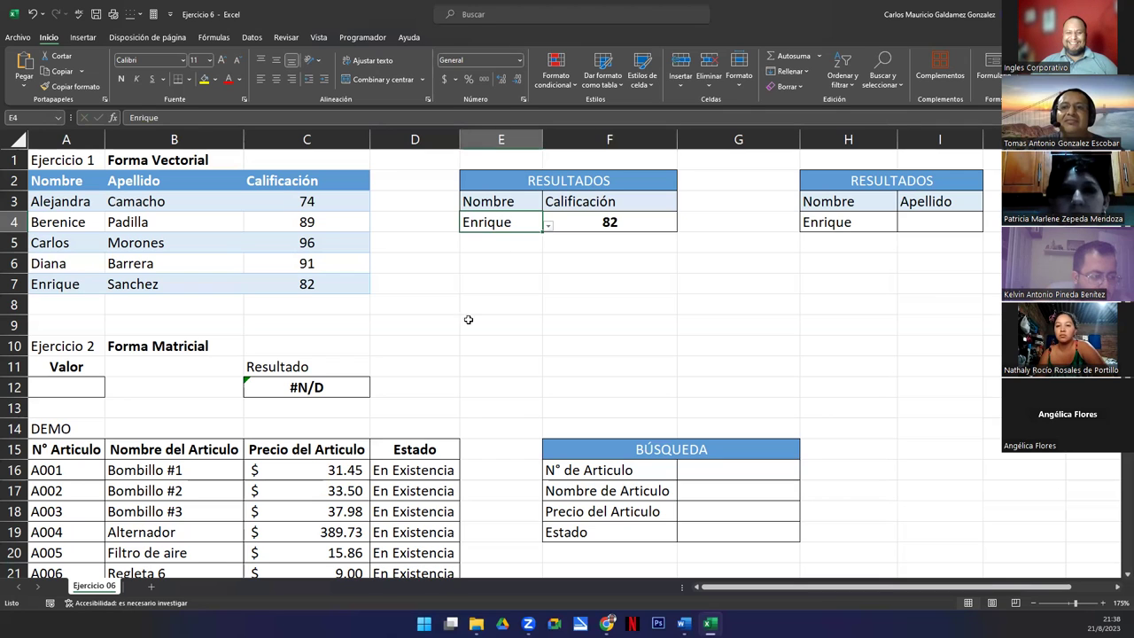
left_click(845, 222)
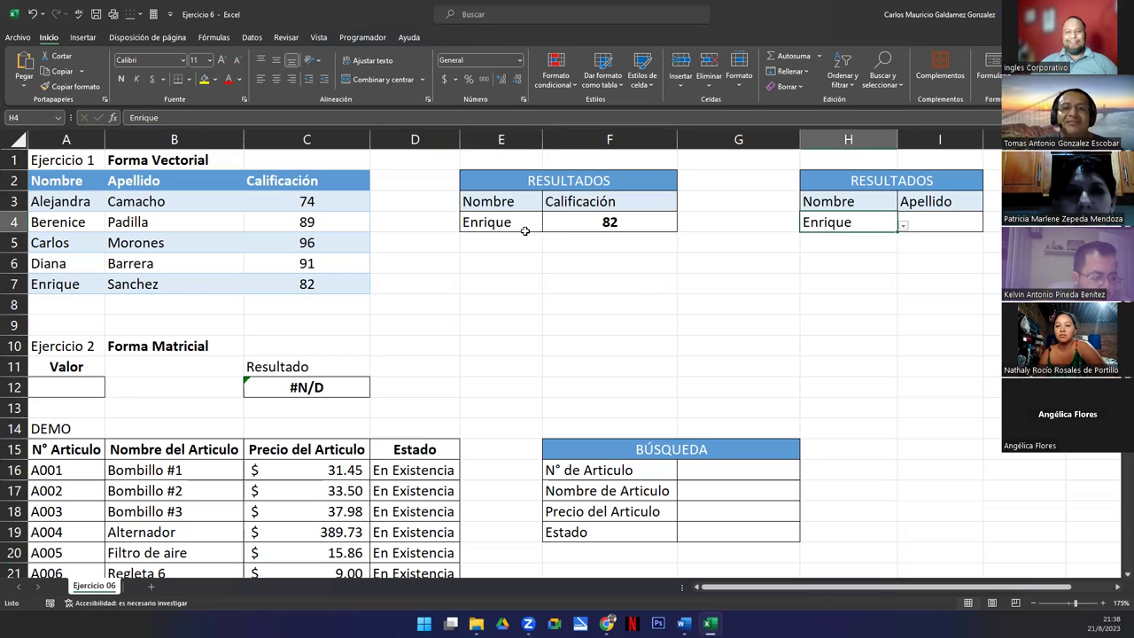
left_click(472, 225)
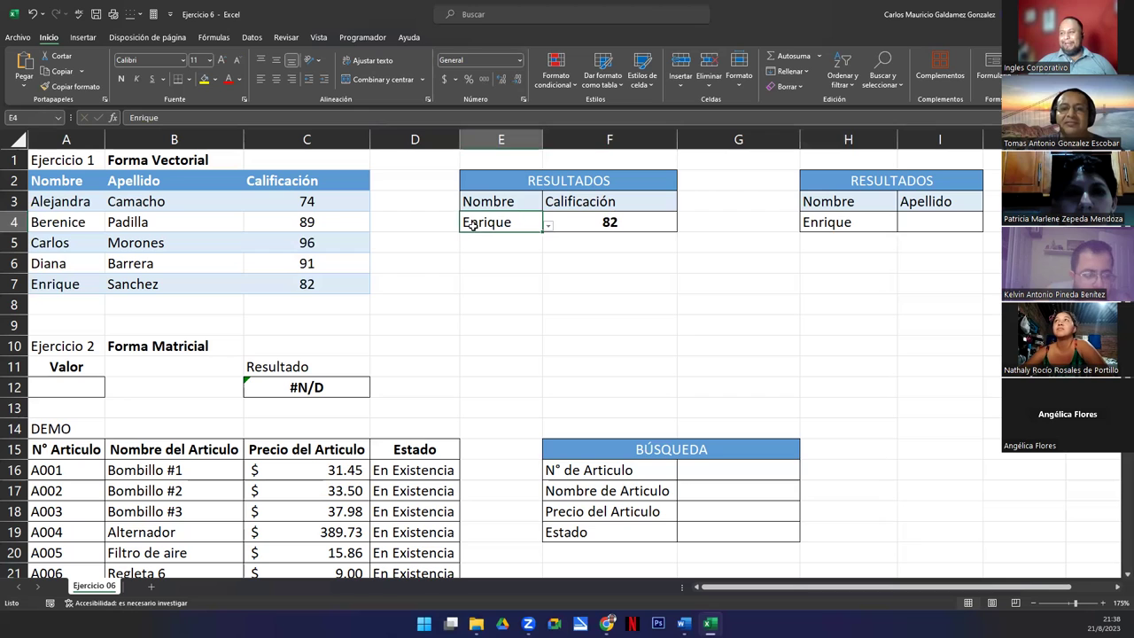
left_click(485, 235)
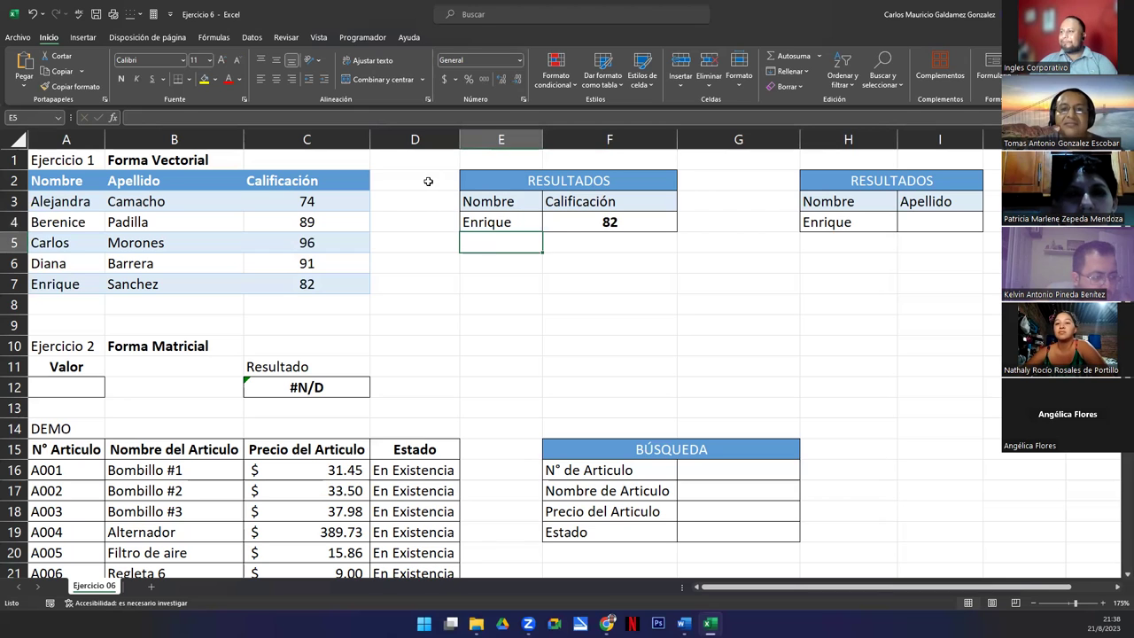
left_click(475, 221)
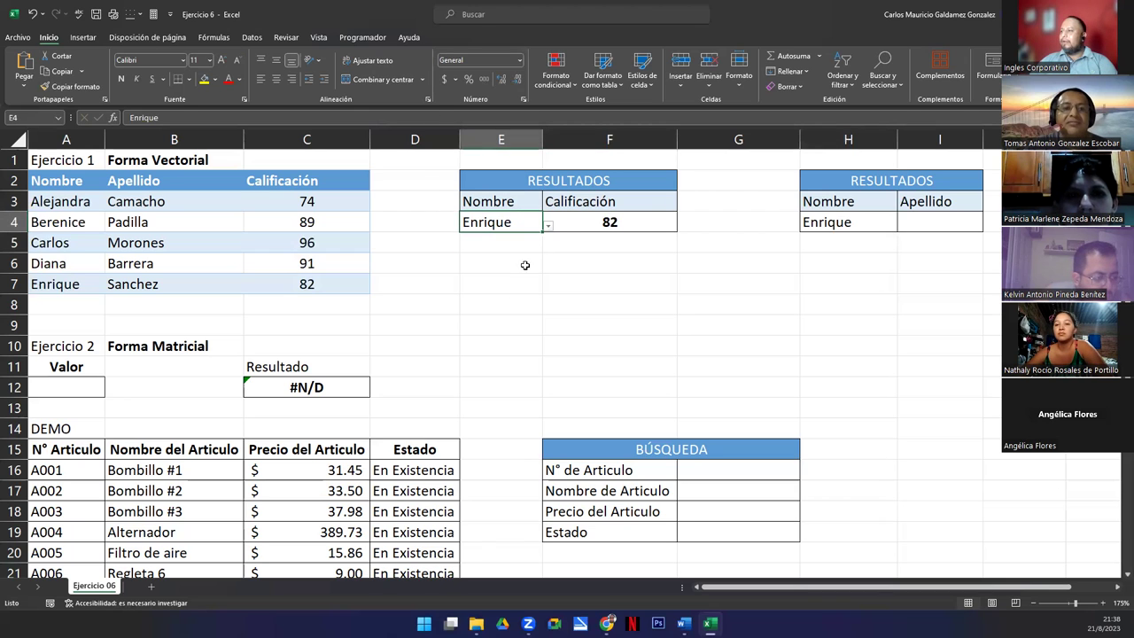
Paste the blank cell E6 over E4 to remove its name and dropdown list, and reapply the cell's border
left_click(485, 265)
key("ctrl+c")
left_click(503, 222)
key("ctrl+v")
left_click(502, 285)
left_click(514, 223)
key("Escape")
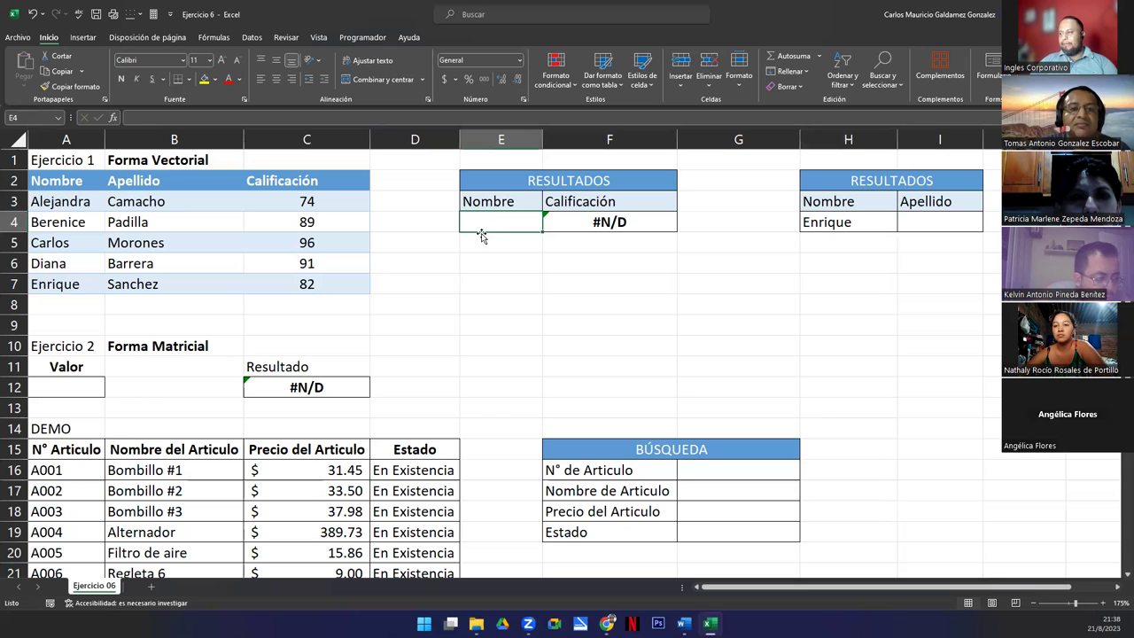
left_click(185, 79)
left_click(541, 321)
left_click(540, 323)
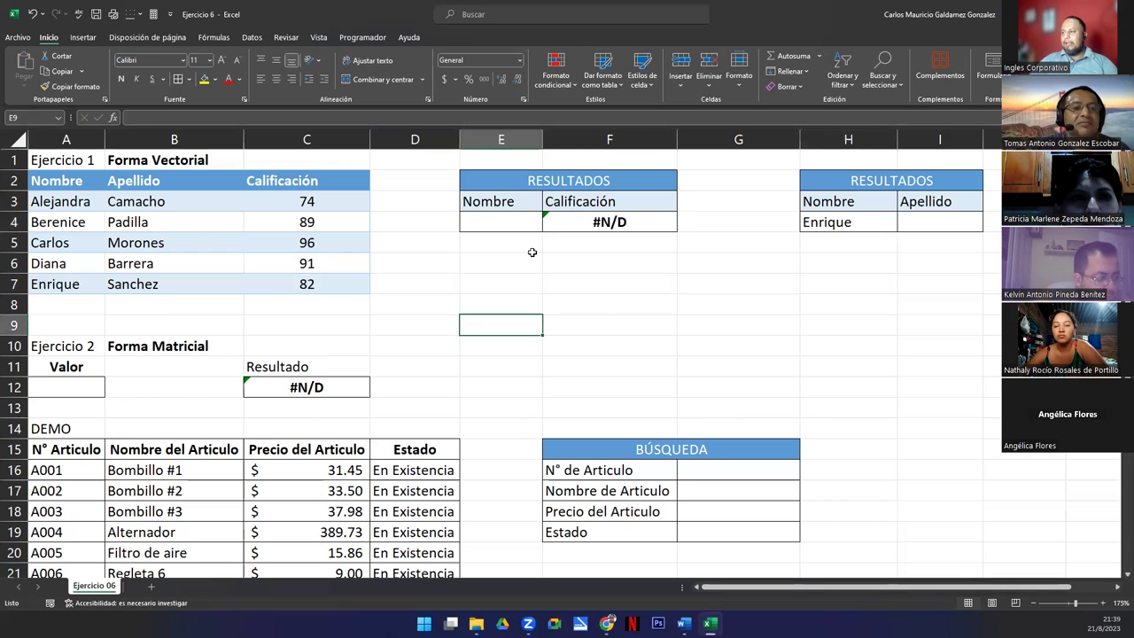
Review the F4 BUSCAR formula, the empty lookup cell E4 and the Nombre range A3:A7
left_click(493, 222)
key("Right")
key("F2")
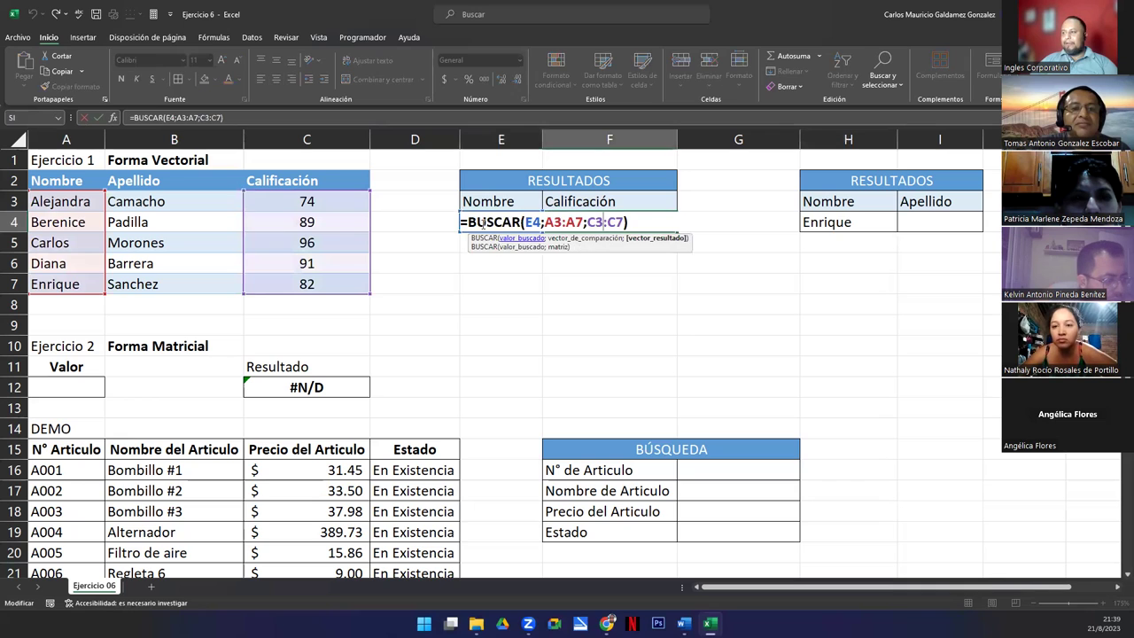
left_click(495, 284)
left_click(483, 222)
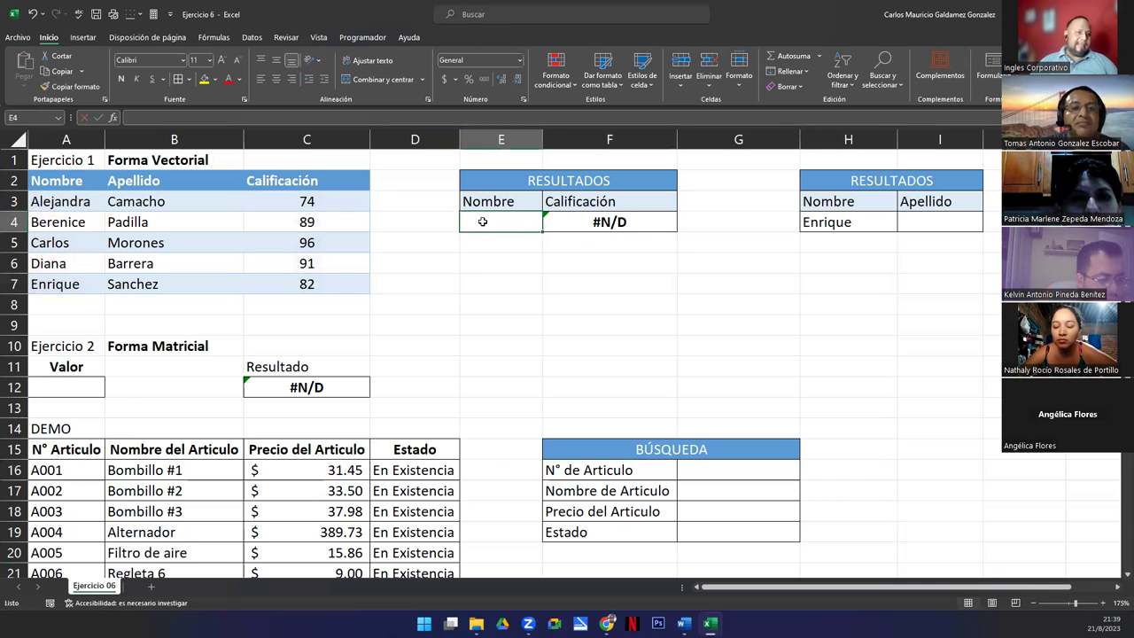
left_click_drag(60, 202, 59, 284)
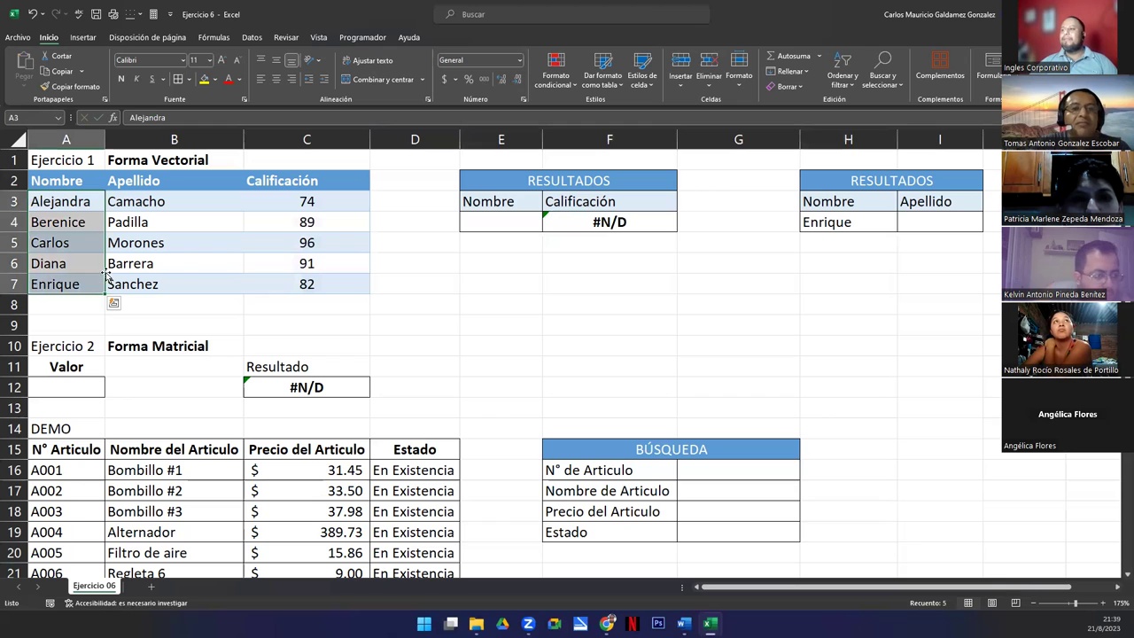
left_click(489, 221)
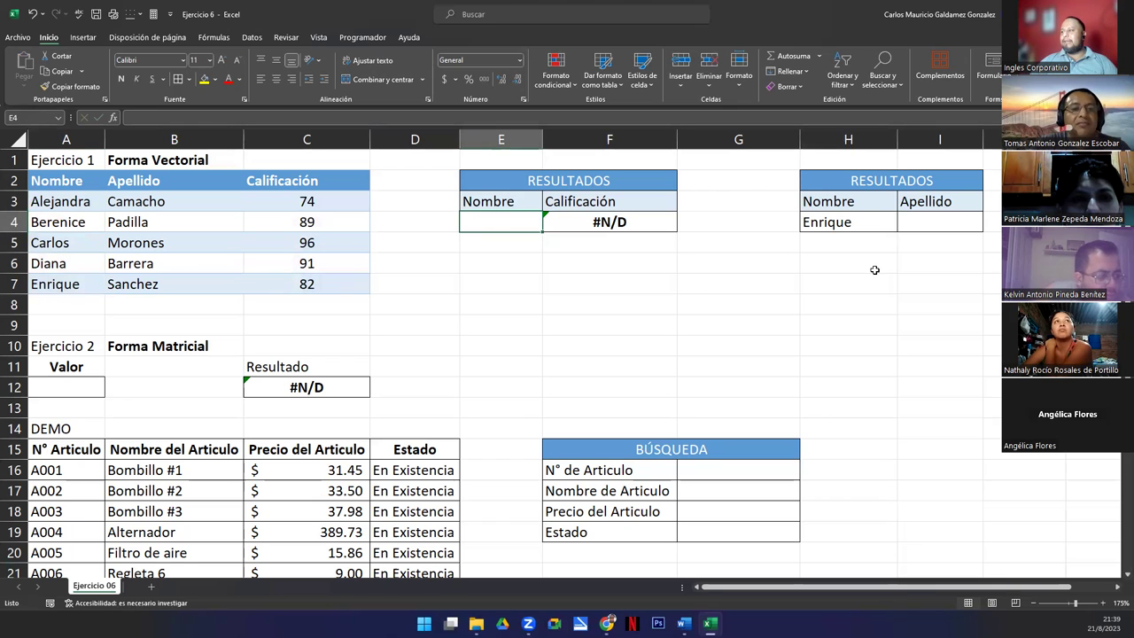
Start a data validation rule for the Nombre lookup cell E4 that allows values from a Lista
left_click(866, 210)
left_click(516, 221)
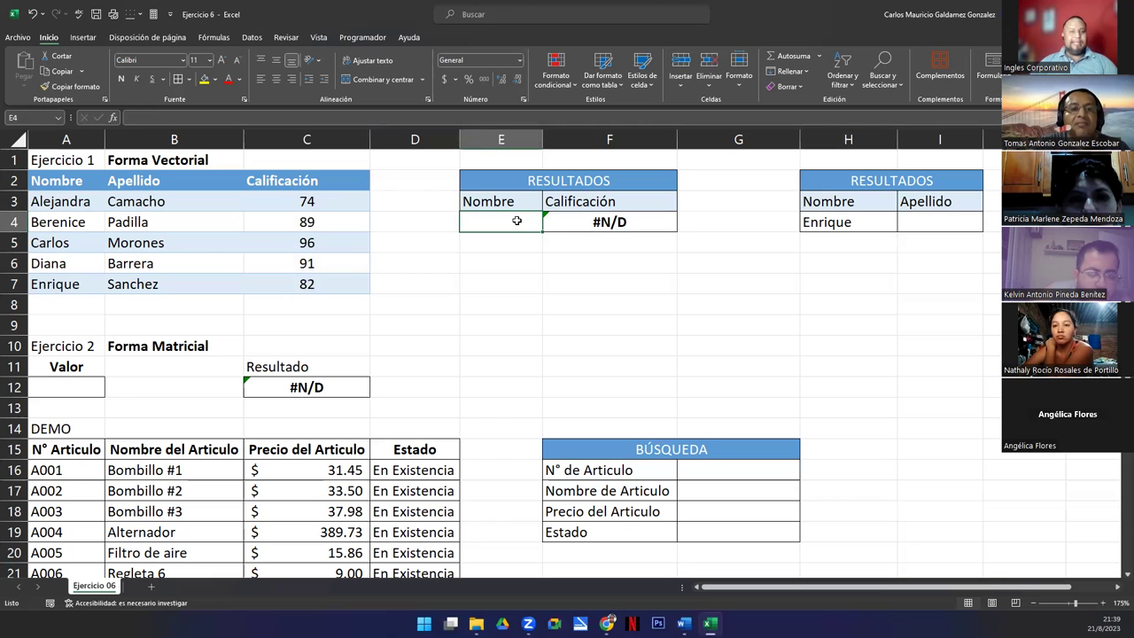
left_click(251, 39)
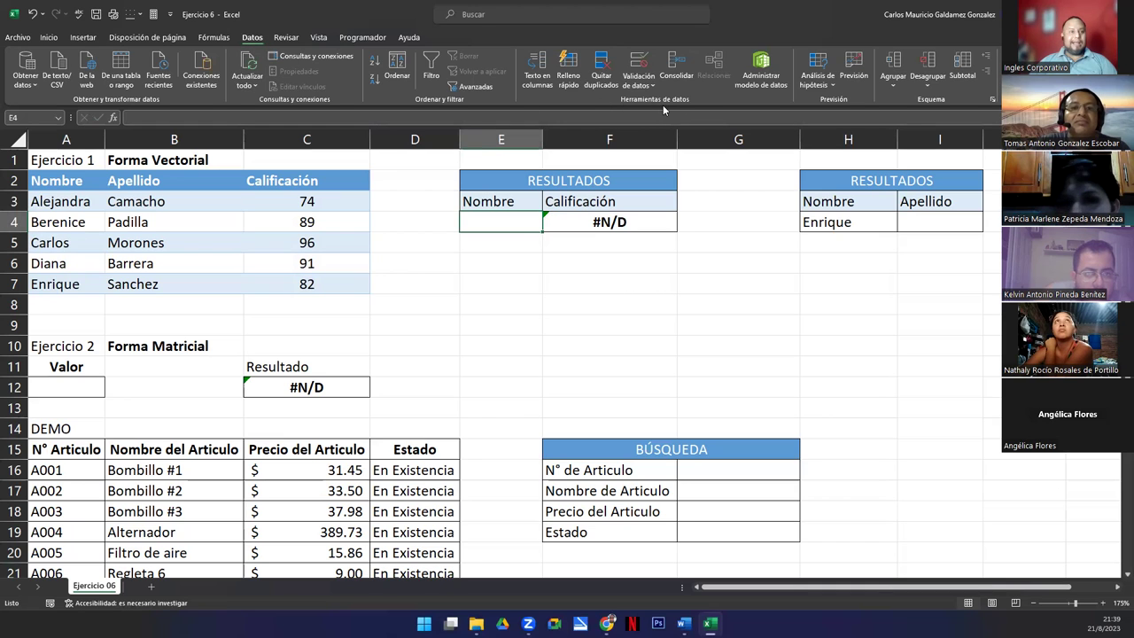
left_click(643, 64)
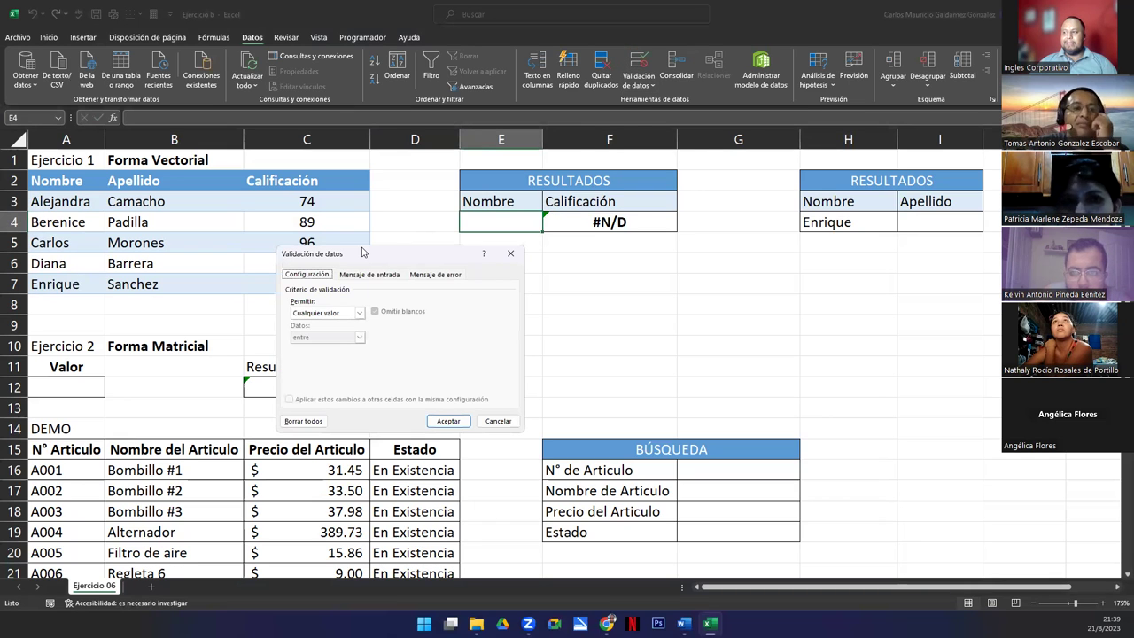
left_click_drag(361, 254, 653, 118)
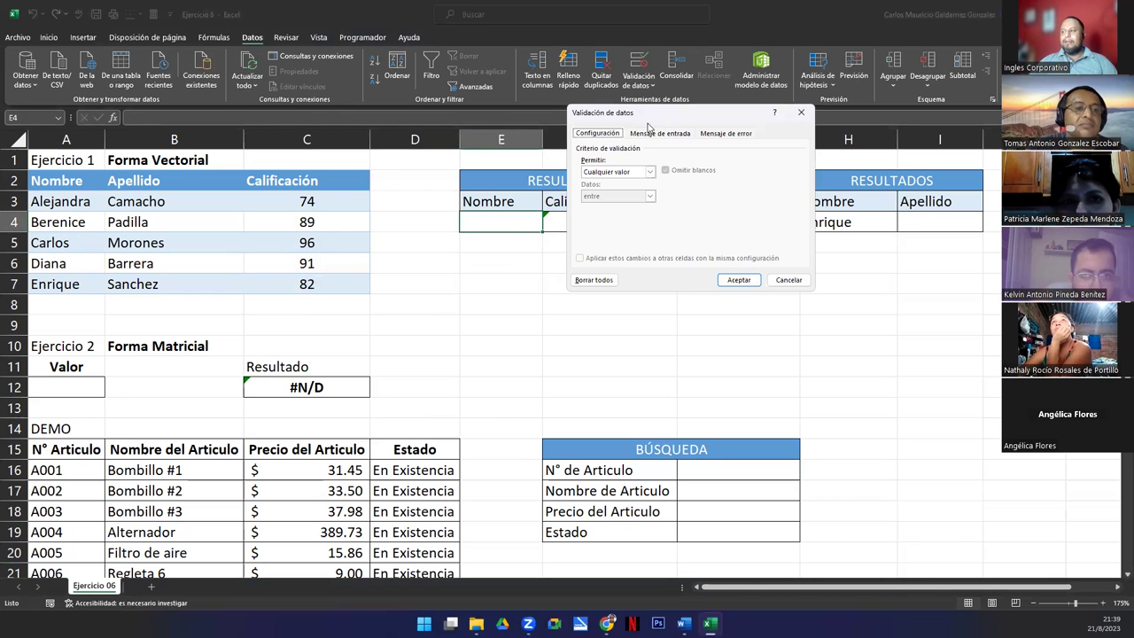
left_click(651, 172)
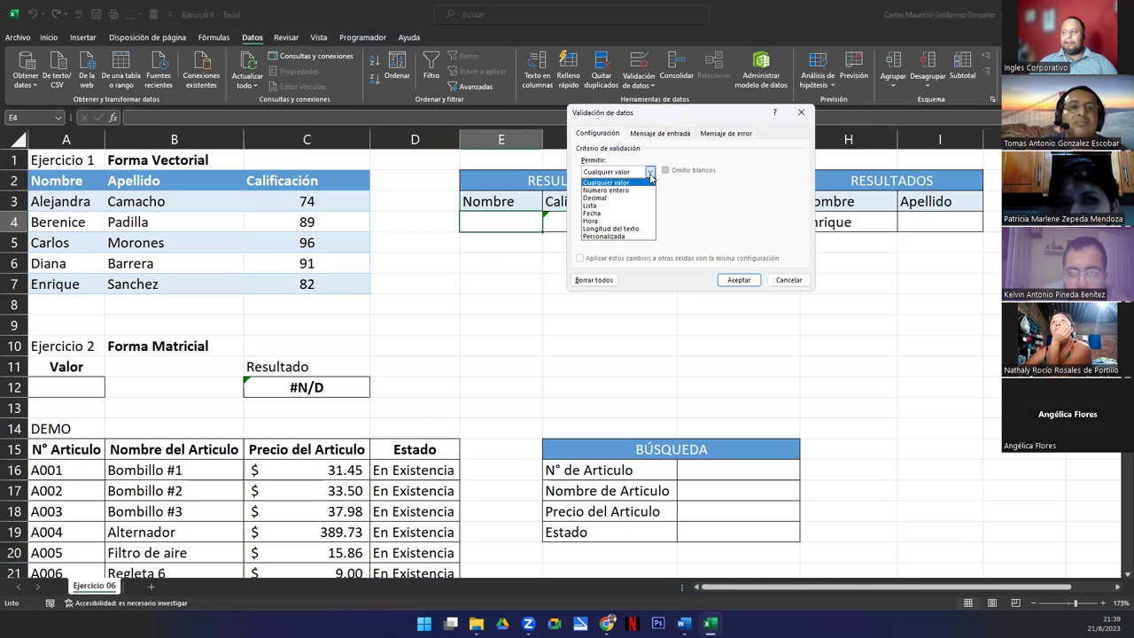
left_click(611, 208)
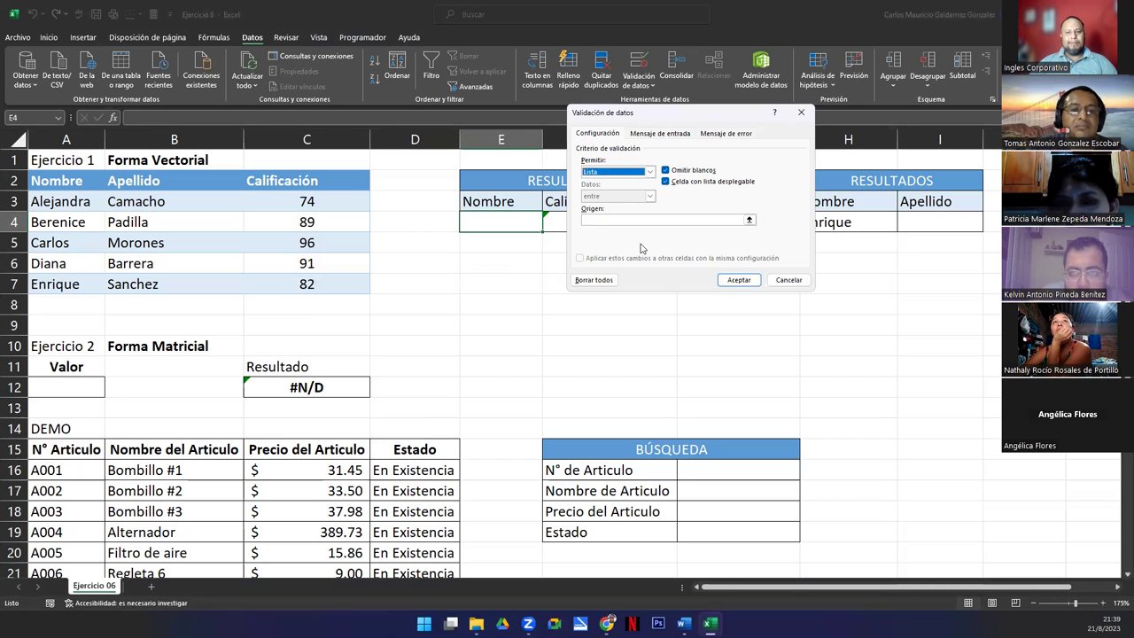
Set the origin of the E4 validation list to the Nombre range =$A$3:$A$7 and apply the rule
left_click(587, 219)
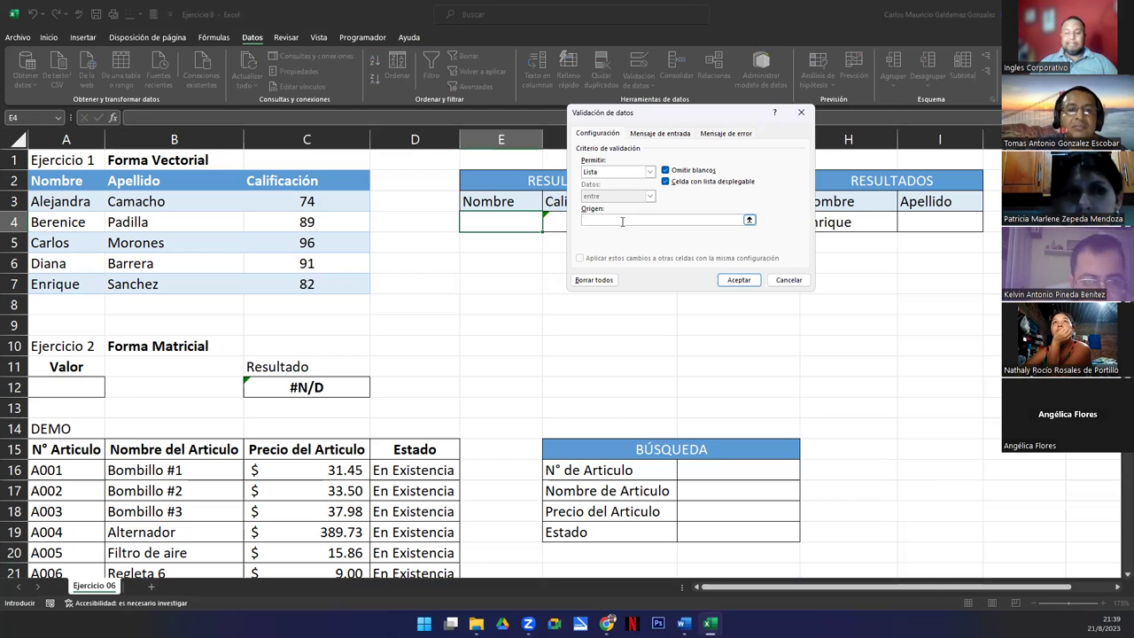
left_click(749, 222)
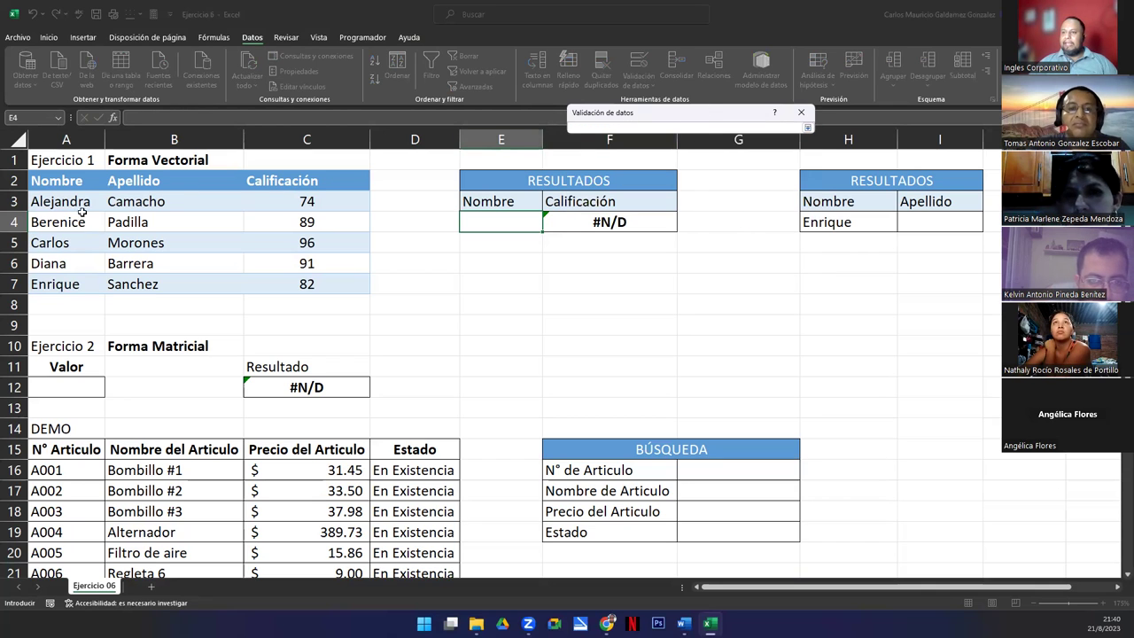
left_click_drag(53, 204, 56, 282)
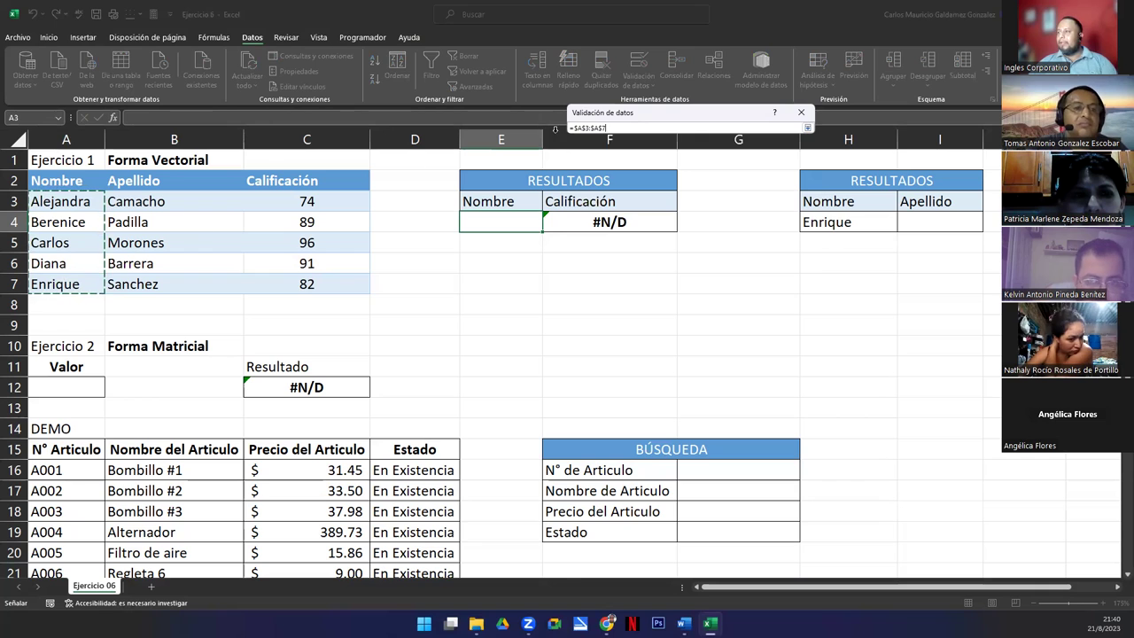
left_click(808, 129)
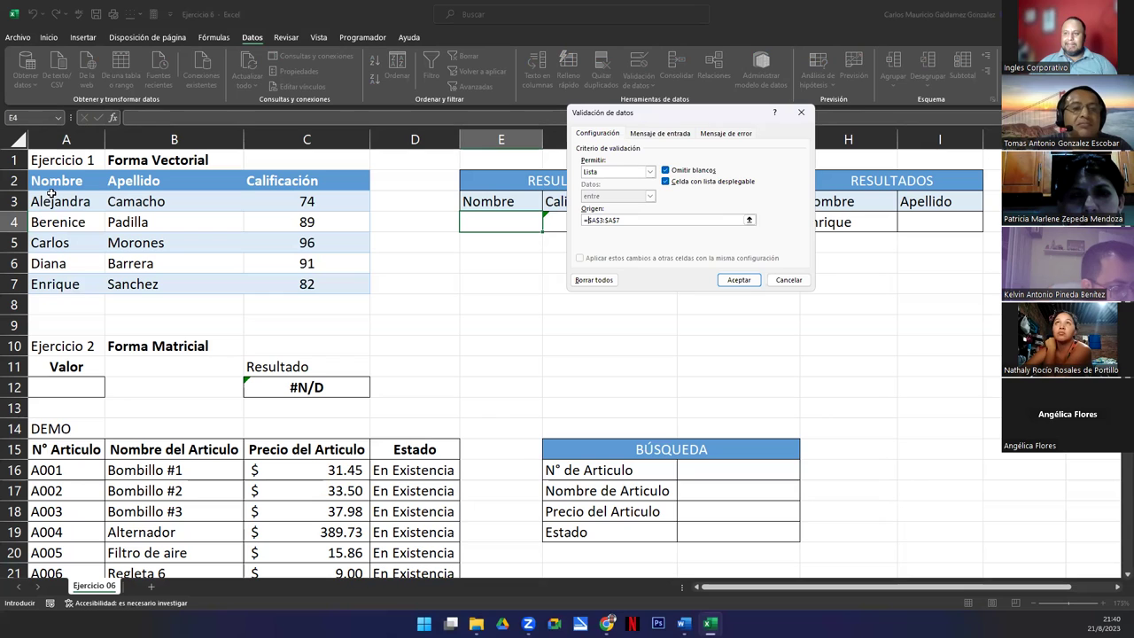
left_click(750, 280)
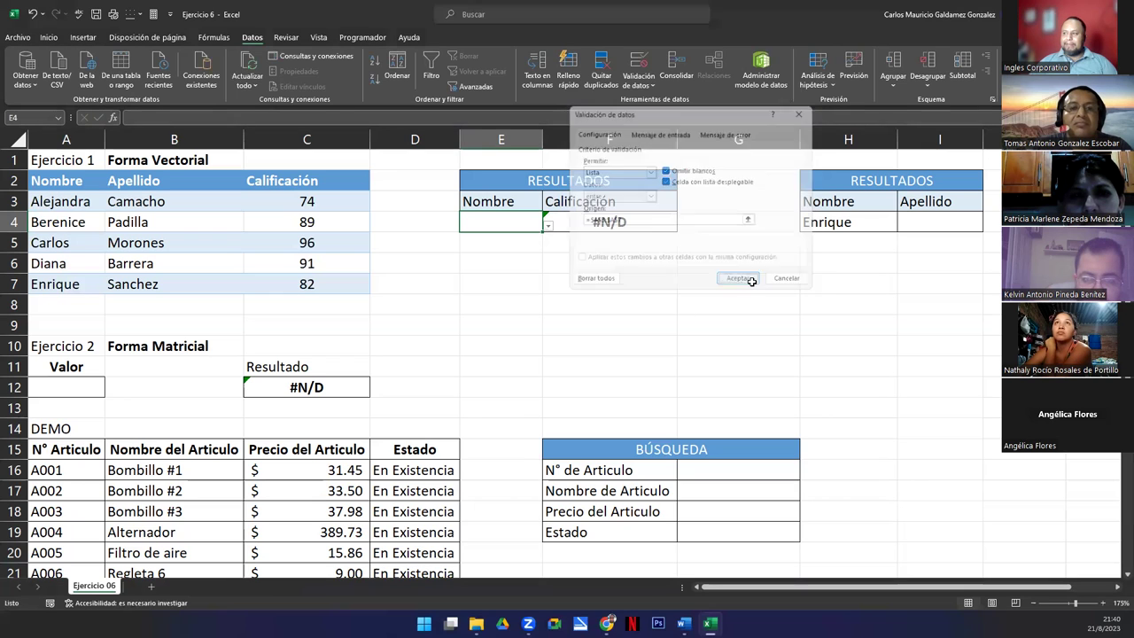
Test the new E4 list by choosing the third, first and fourth names, checking the Calificación in F4 for each
left_click(549, 226)
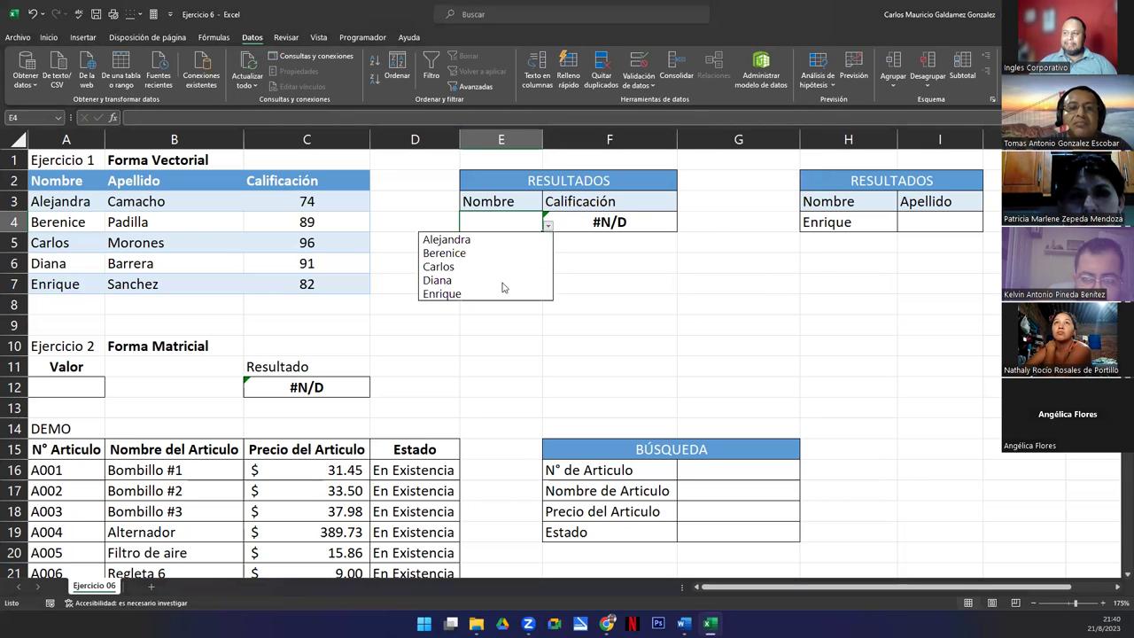
left_click(496, 266)
left_click(550, 226)
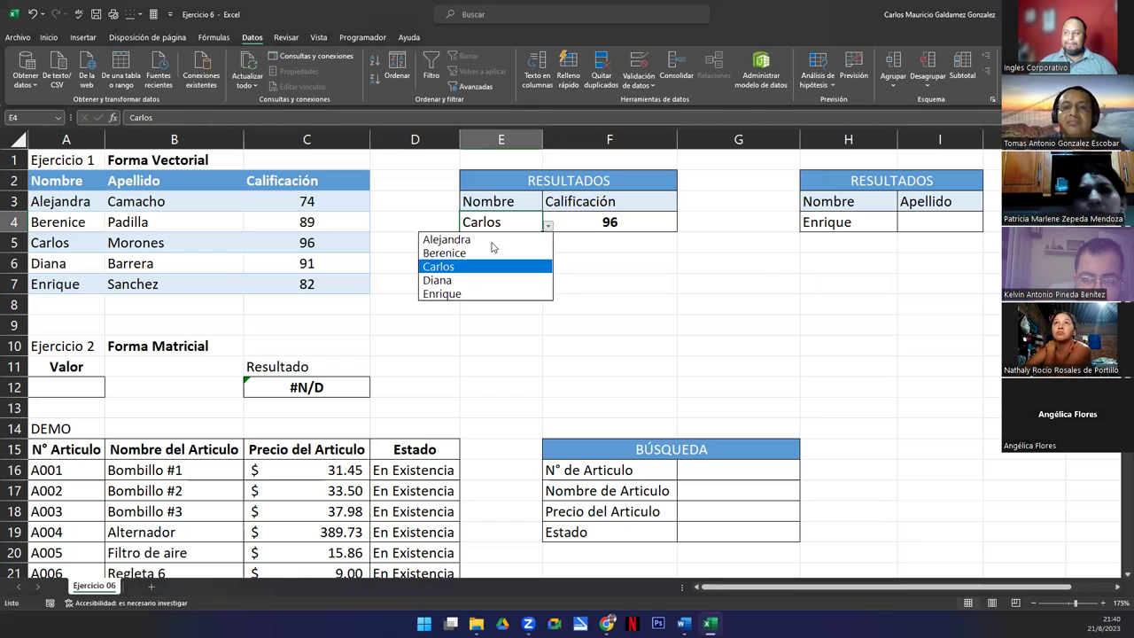
left_click(495, 241)
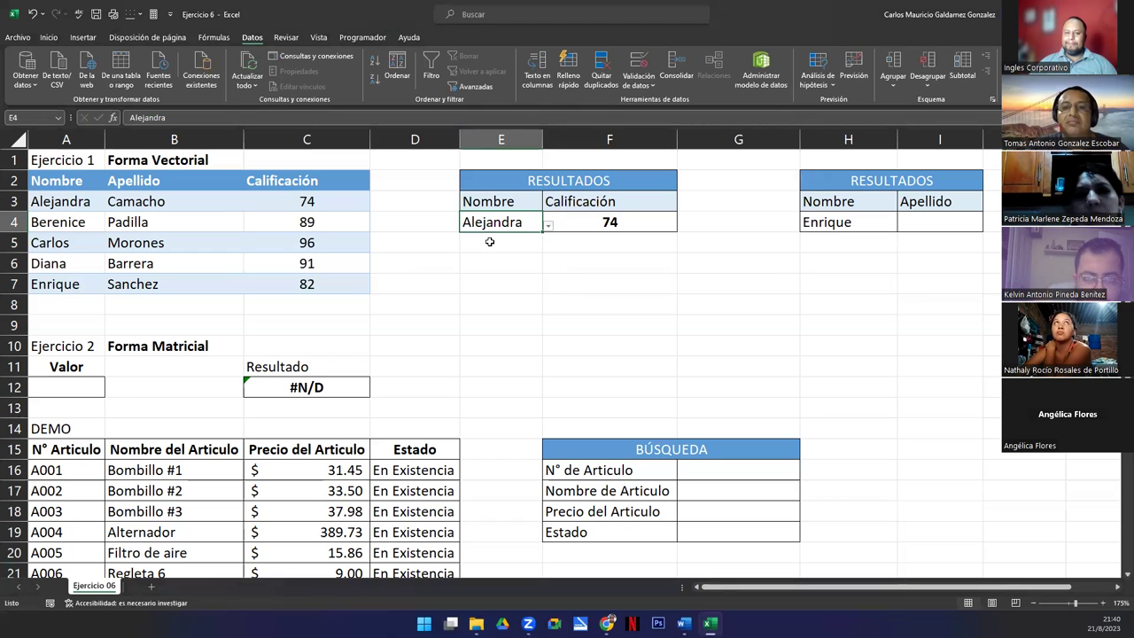
left_click(549, 226)
left_click(511, 279)
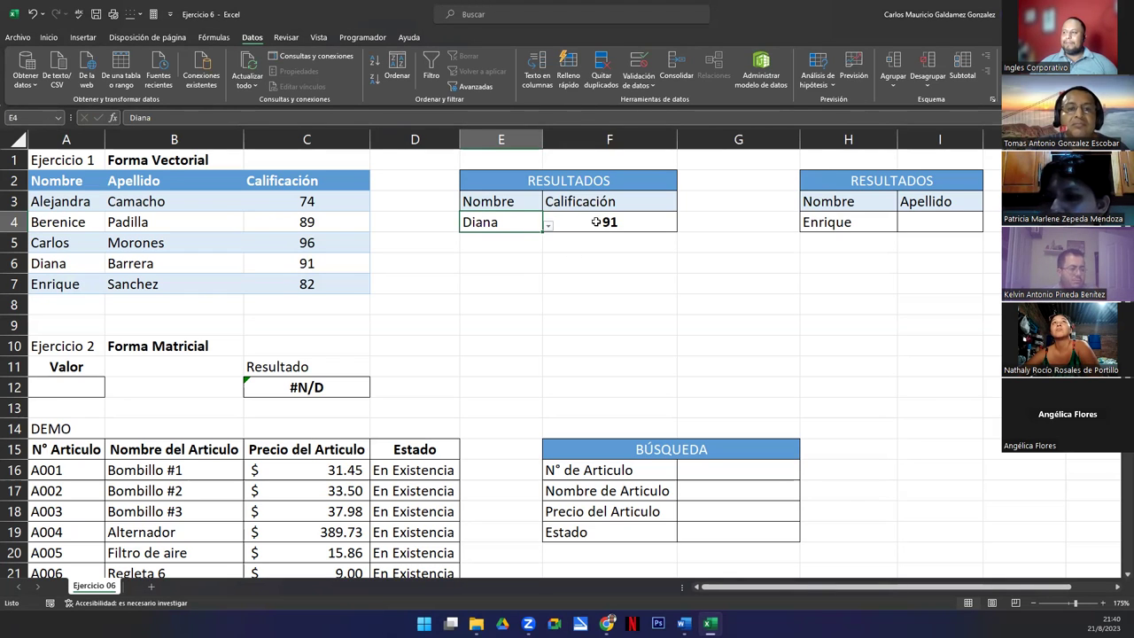
Examine the arguments of the F4 BUSCAR formula, including the ranges A3:A7 and C3:C7, and the empty Apellido cell I4
double_click(588, 224)
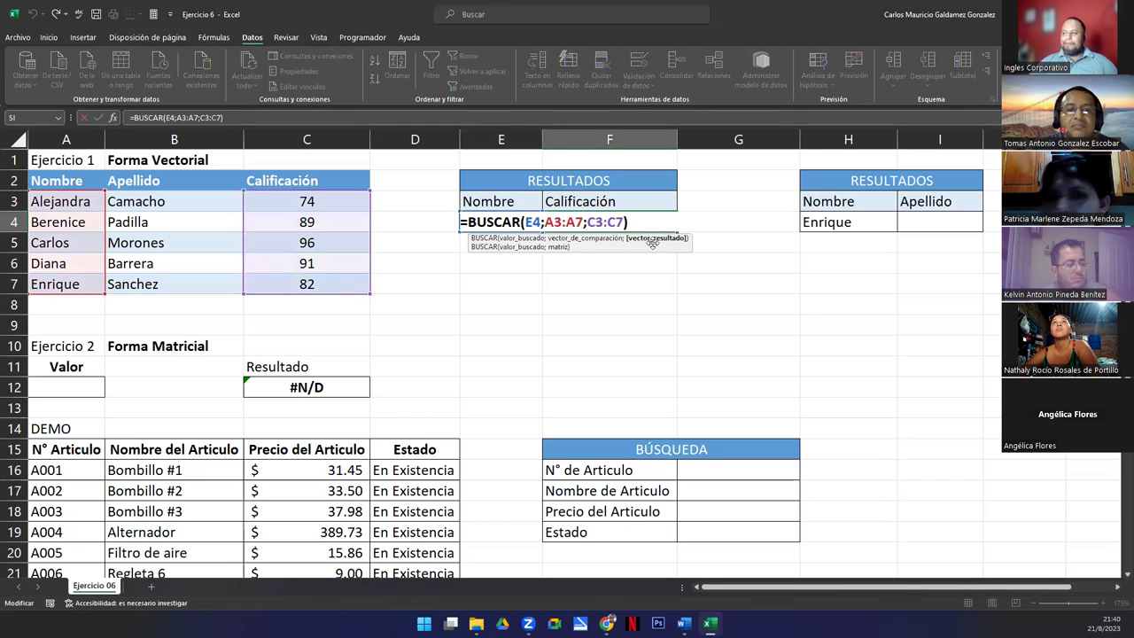
left_click(632, 221)
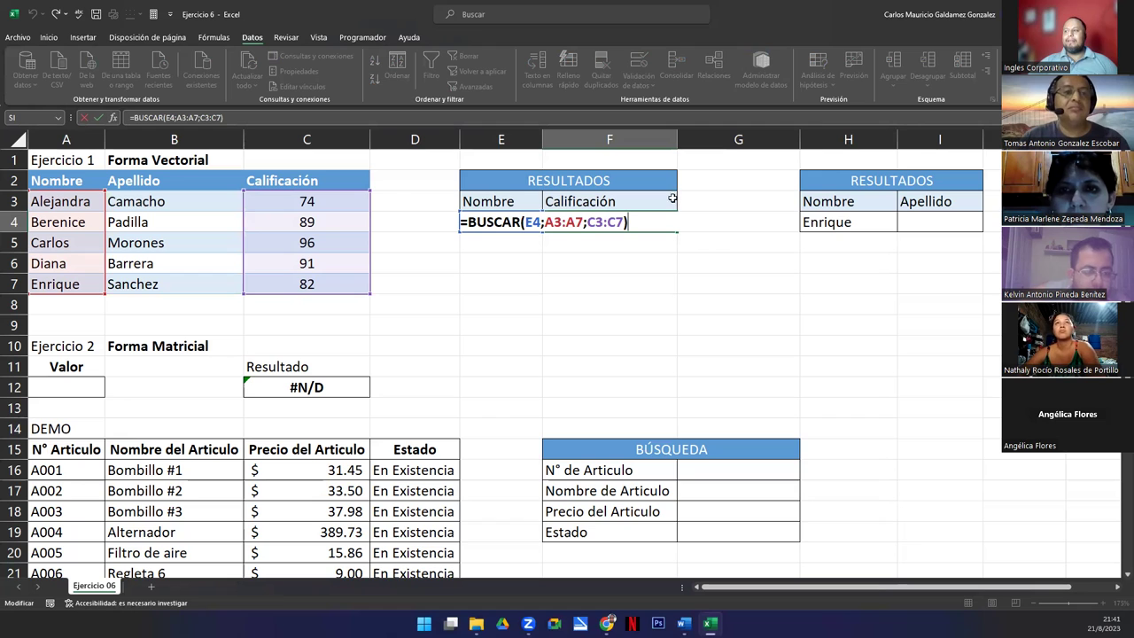
left_click_drag(546, 222, 586, 222)
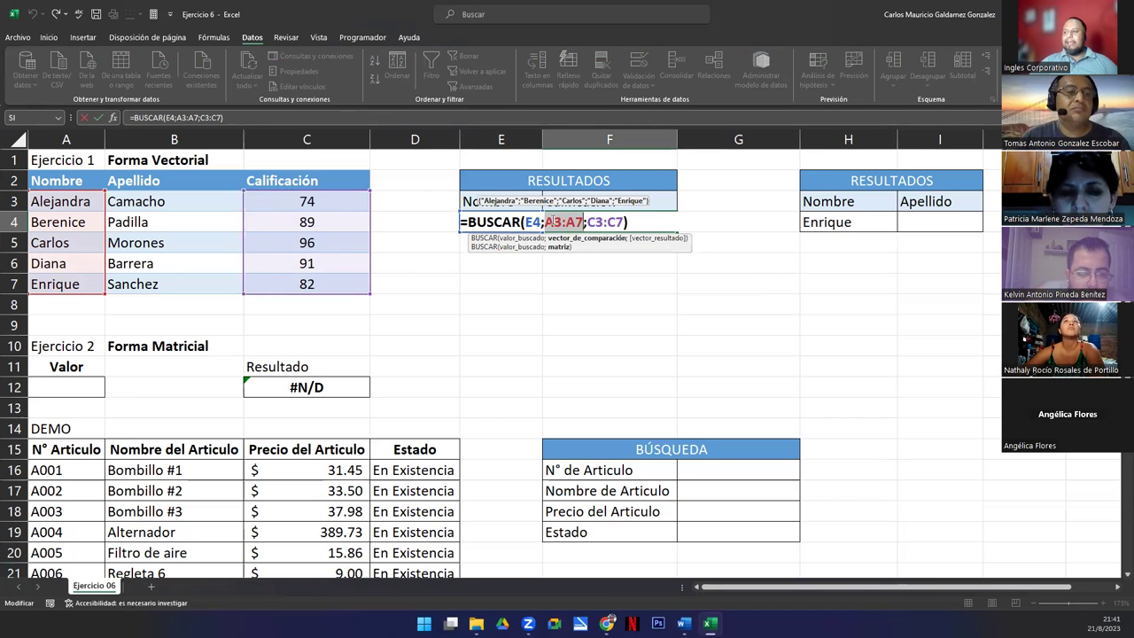
left_click(563, 223)
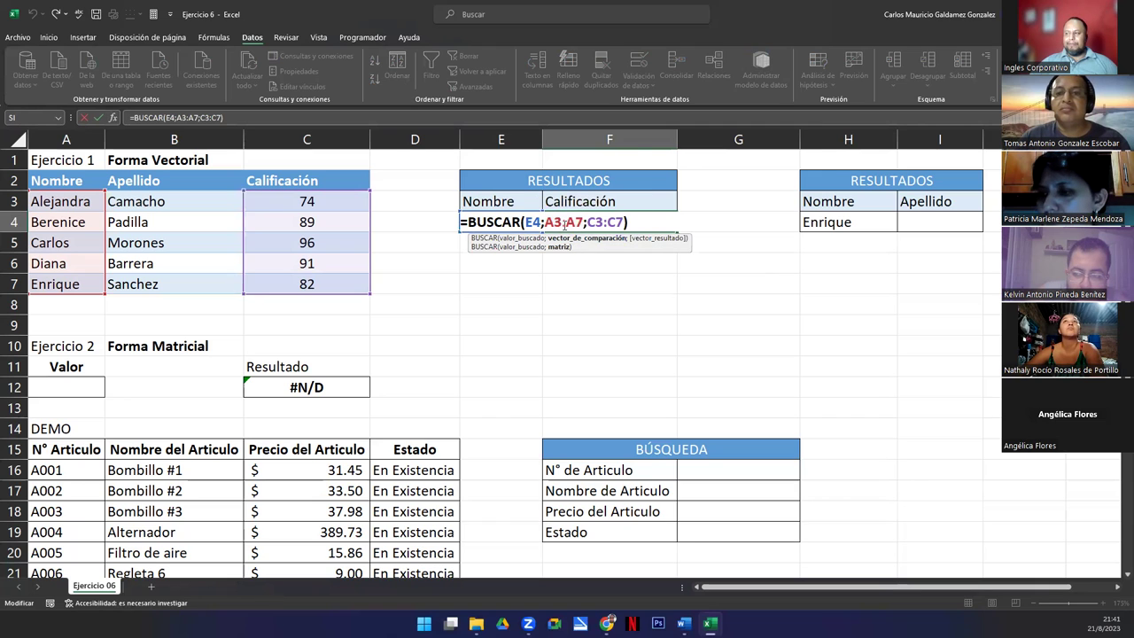
left_click_drag(626, 222, 587, 222)
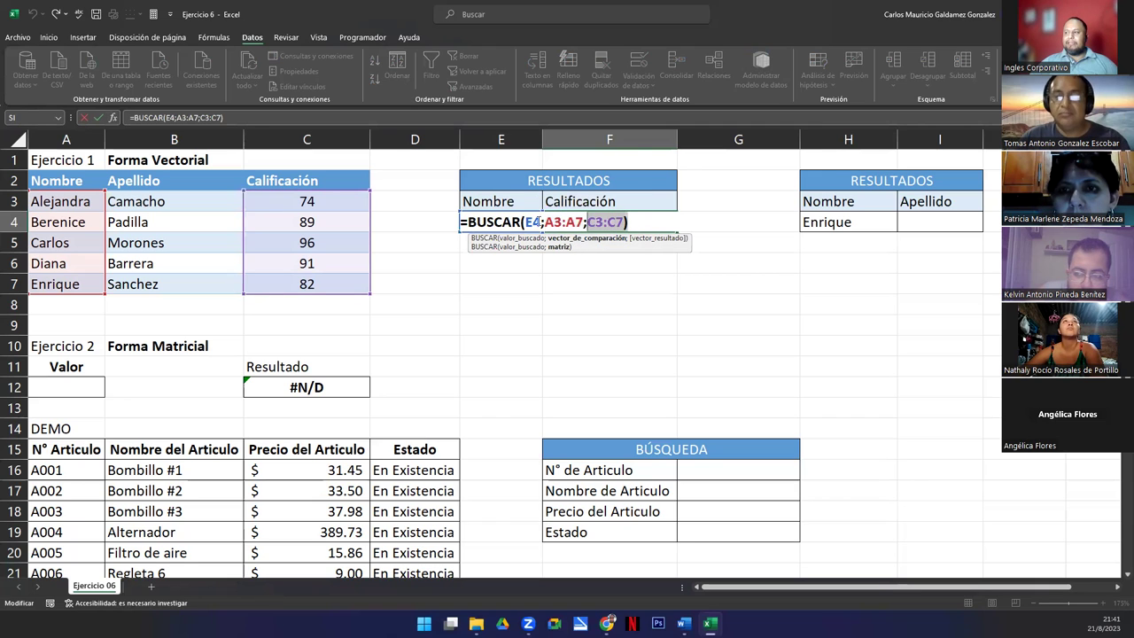
left_click(457, 222)
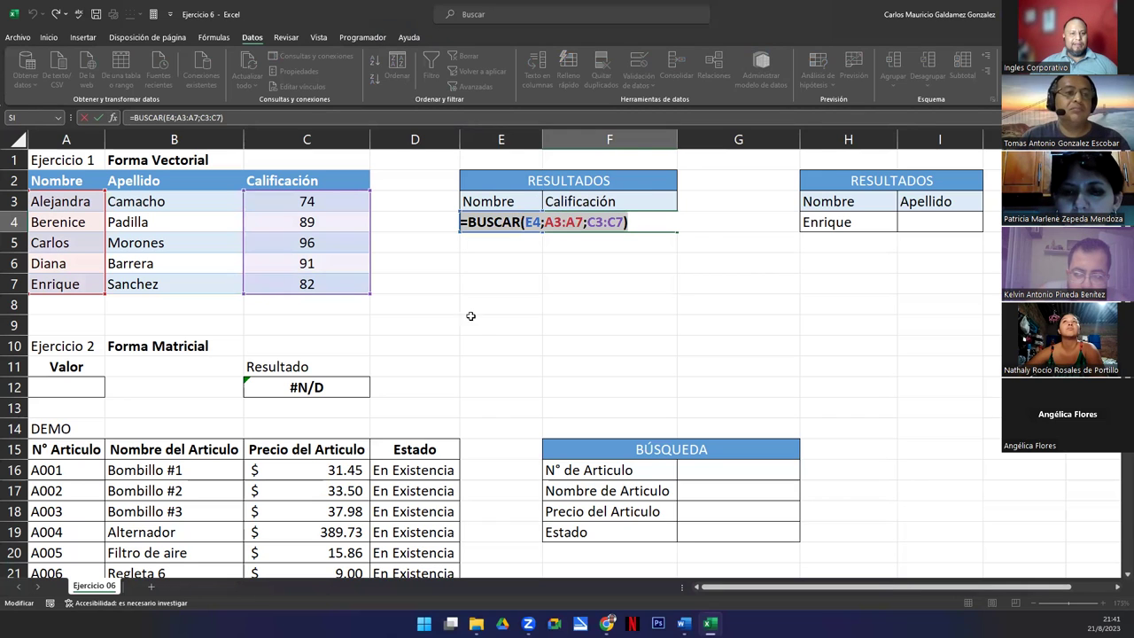
left_click(640, 232)
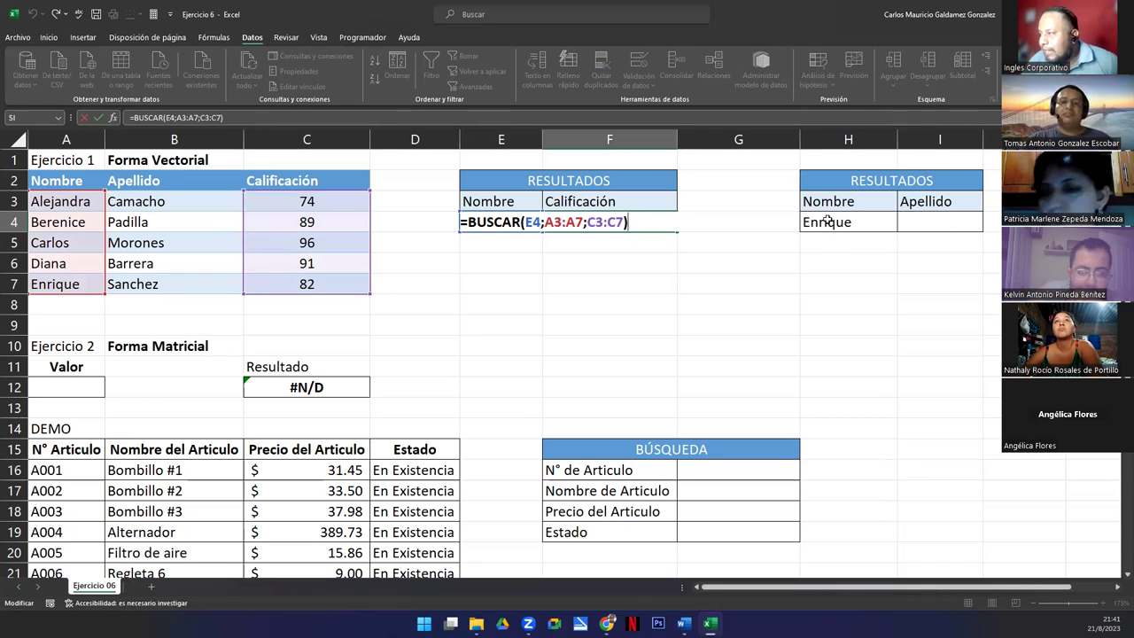
left_click(925, 227)
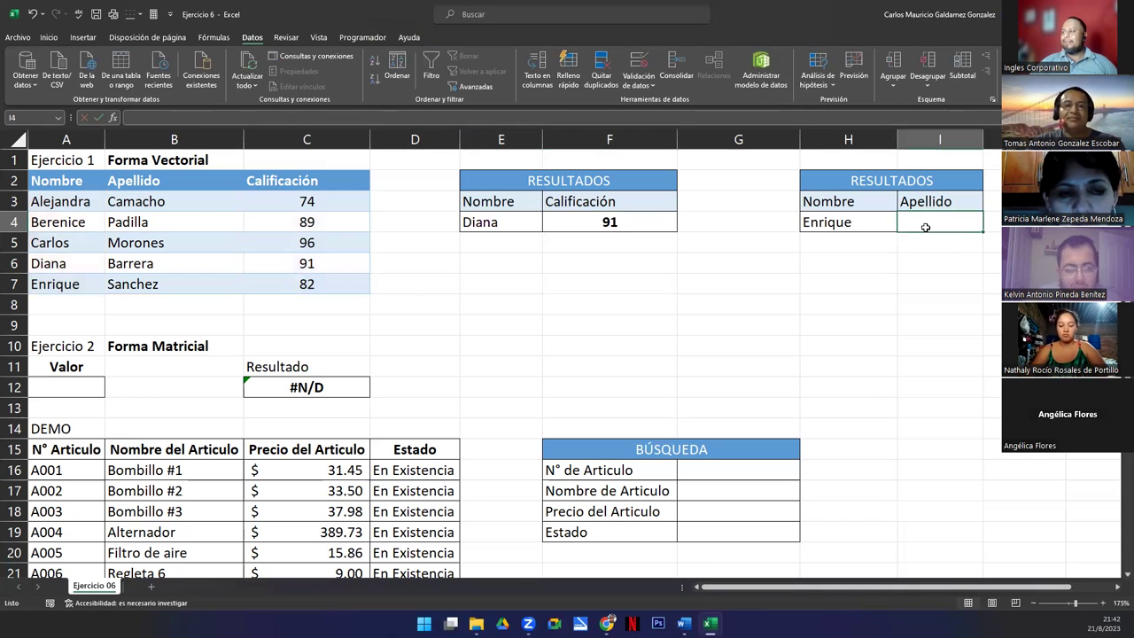
Copy the full text of the BUSCAR formula in F4
left_click(618, 223)
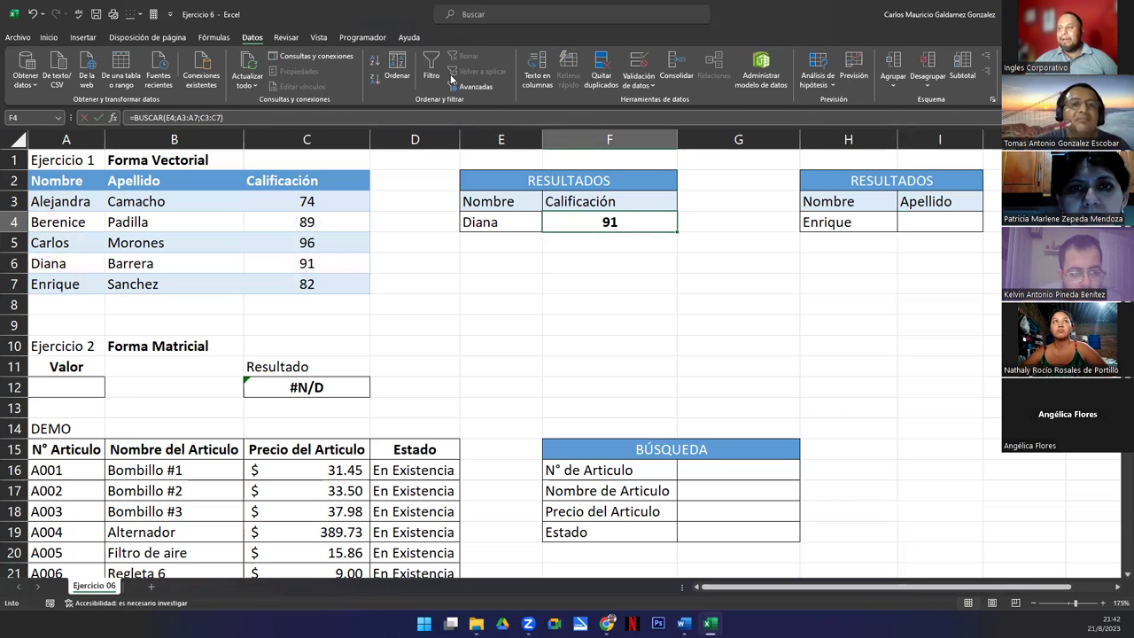
left_click(257, 116)
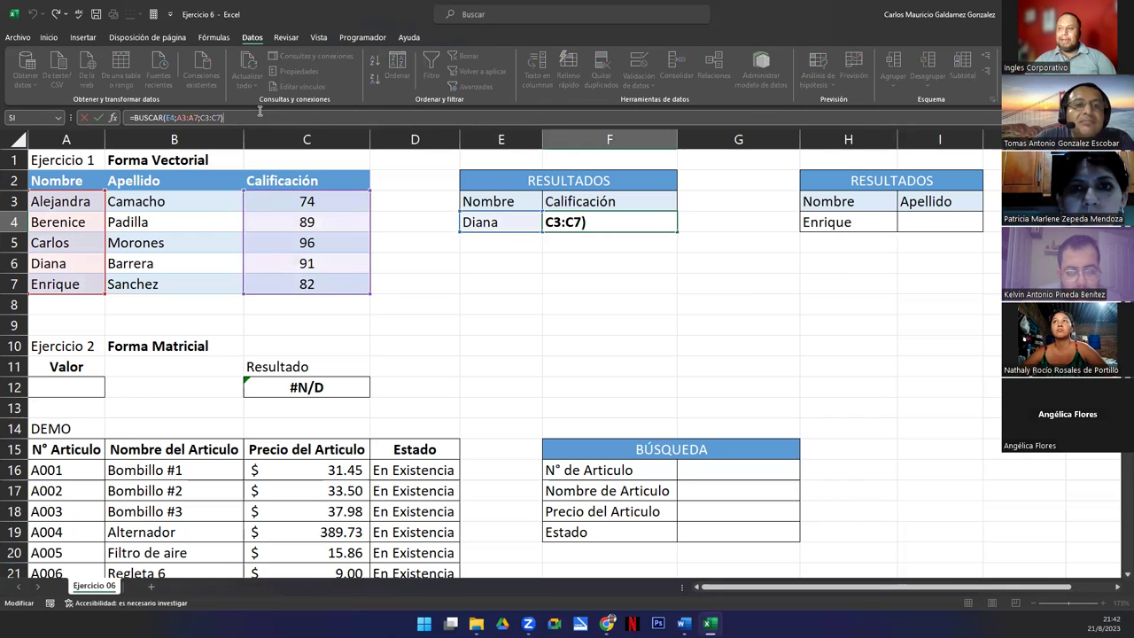
triple_click(260, 112)
key("ctrl+c")
type("=")
left_click(916, 227)
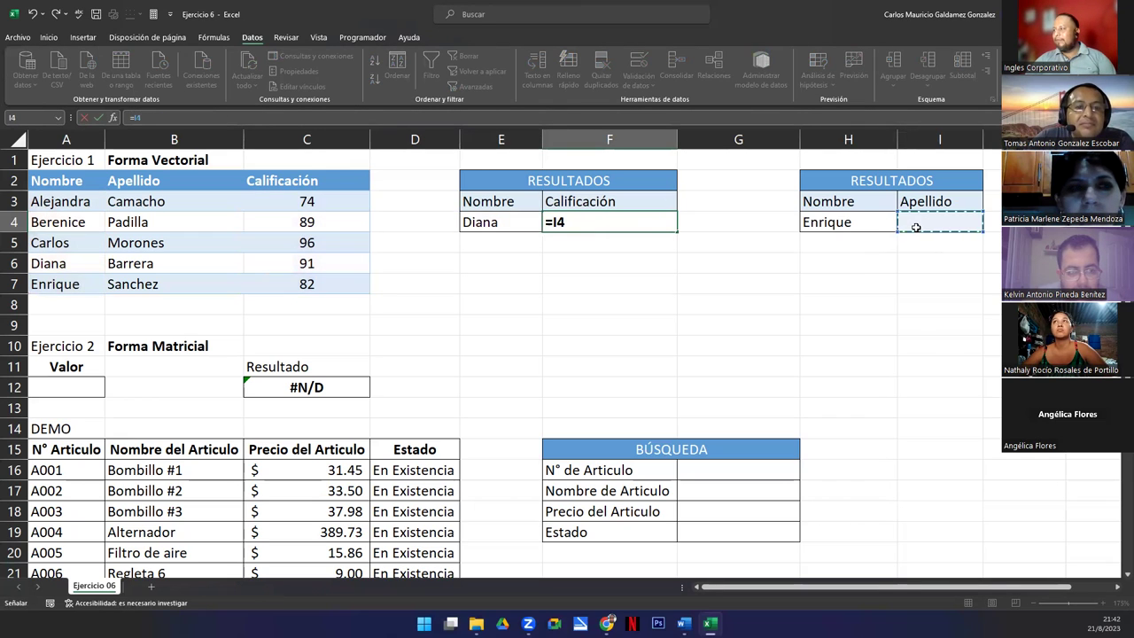
key("Escape")
Paste the copied BUSCAR formula into I4 and move its result vector to the Apellido range B3:B7
double_click(916, 228)
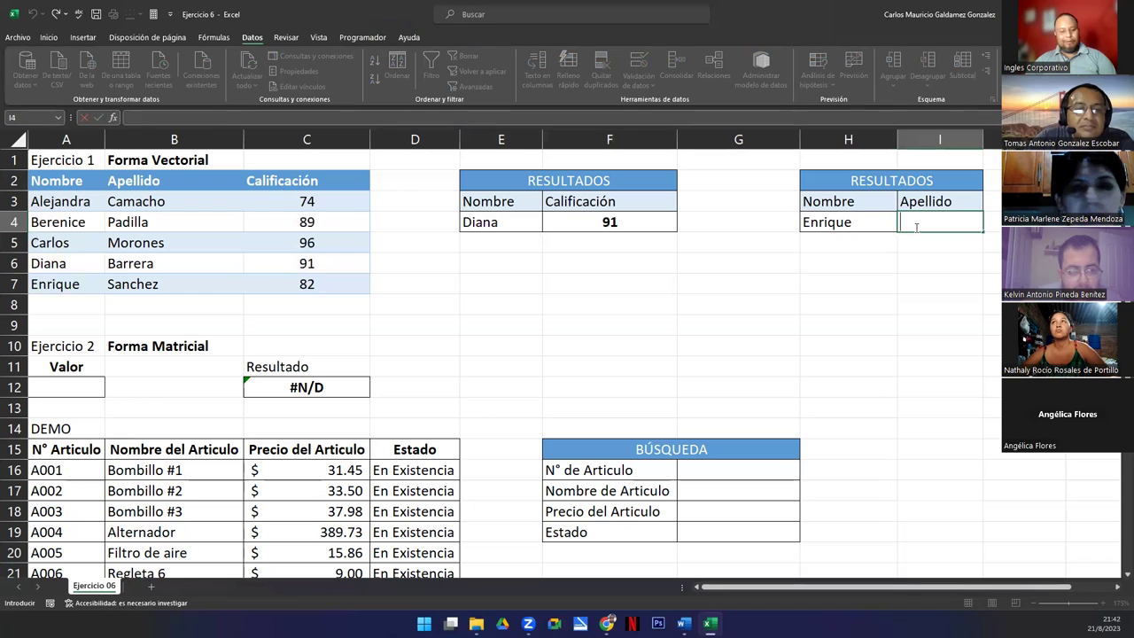
key("ctrl+v")
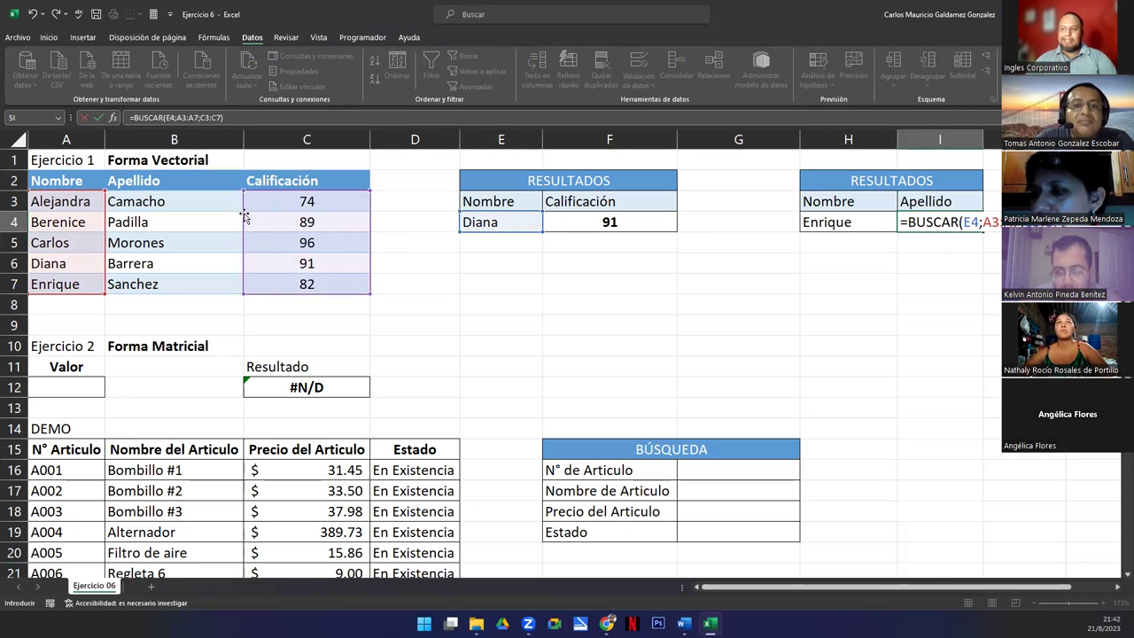
left_click_drag(246, 219, 170, 213)
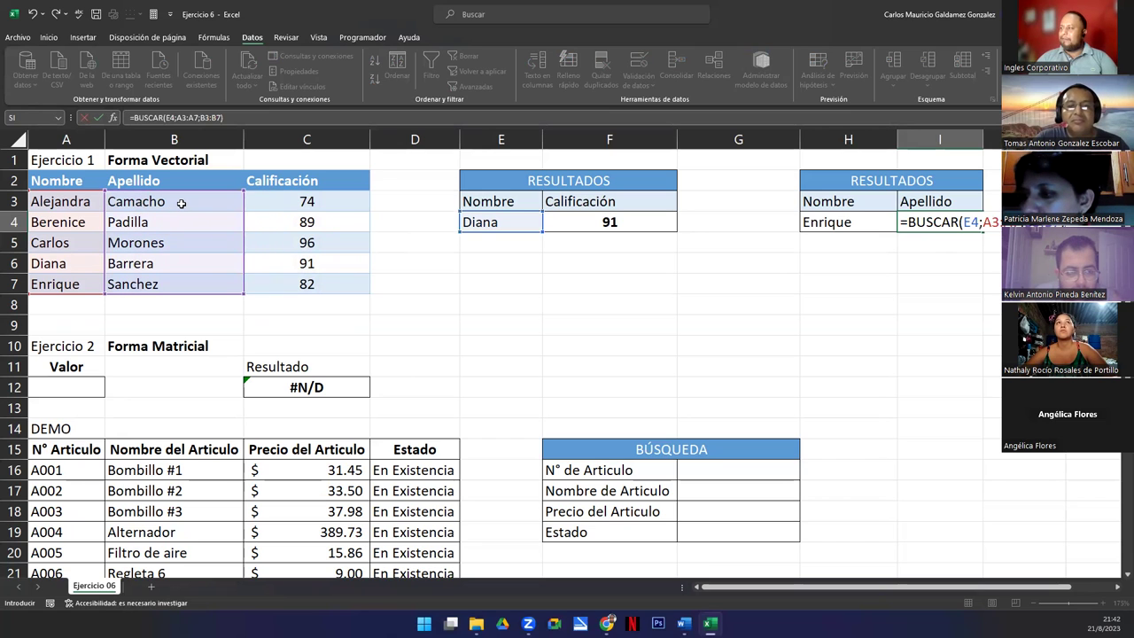
key("Return")
key("Up")
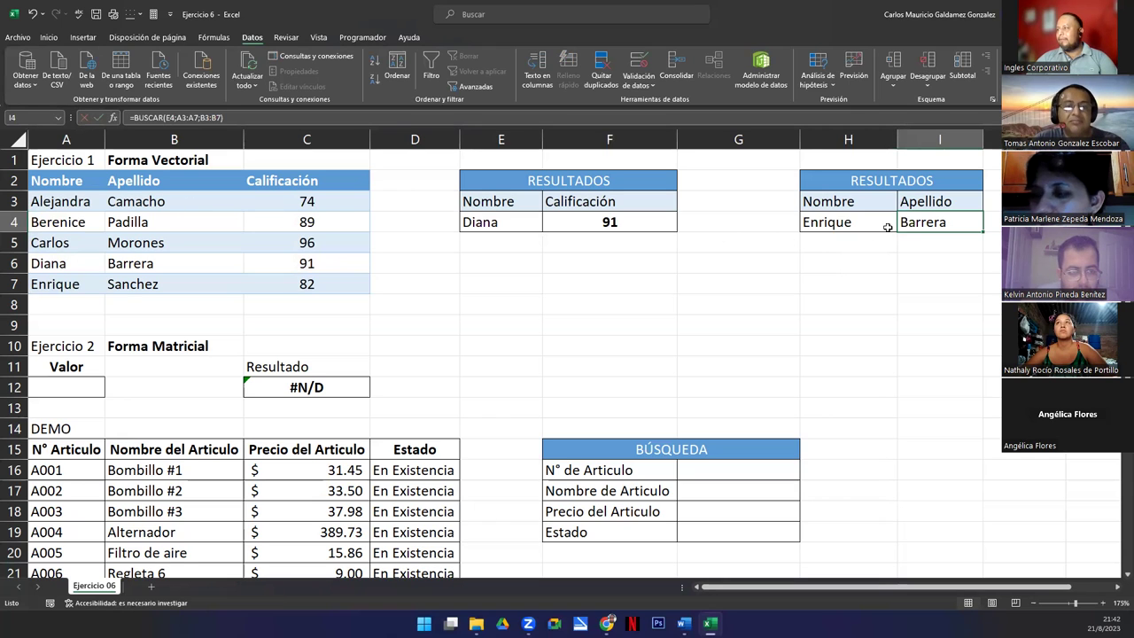
Set the lookup value of the I4 formula to H4, so that it reads =BUSCAR(H4;A3:A7;B3:B7)
double_click(922, 223)
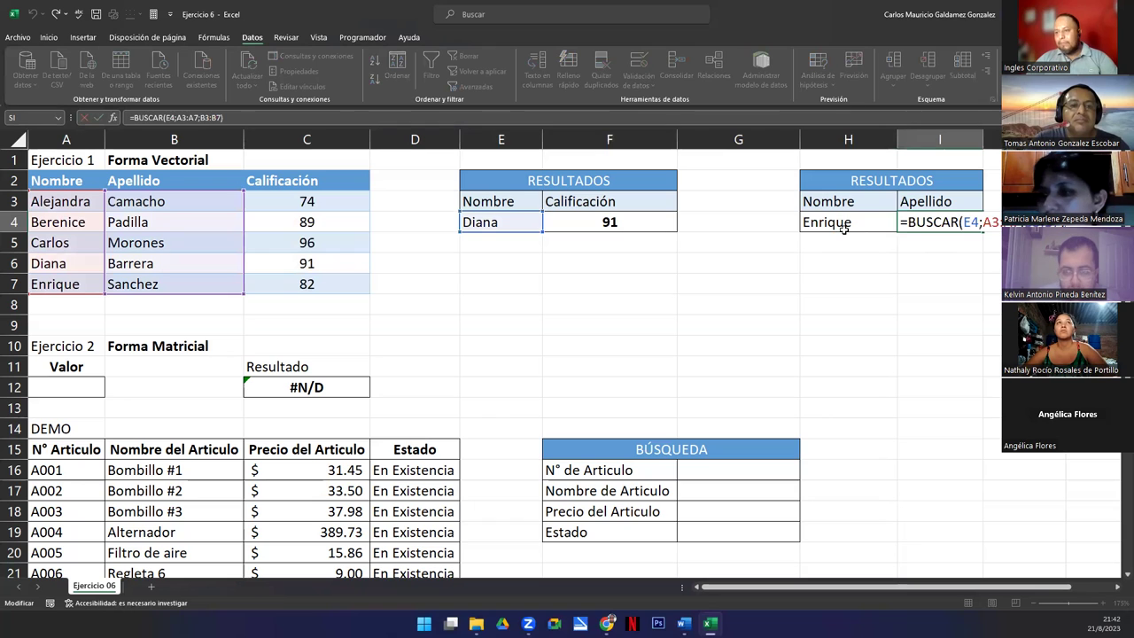
left_click(967, 224)
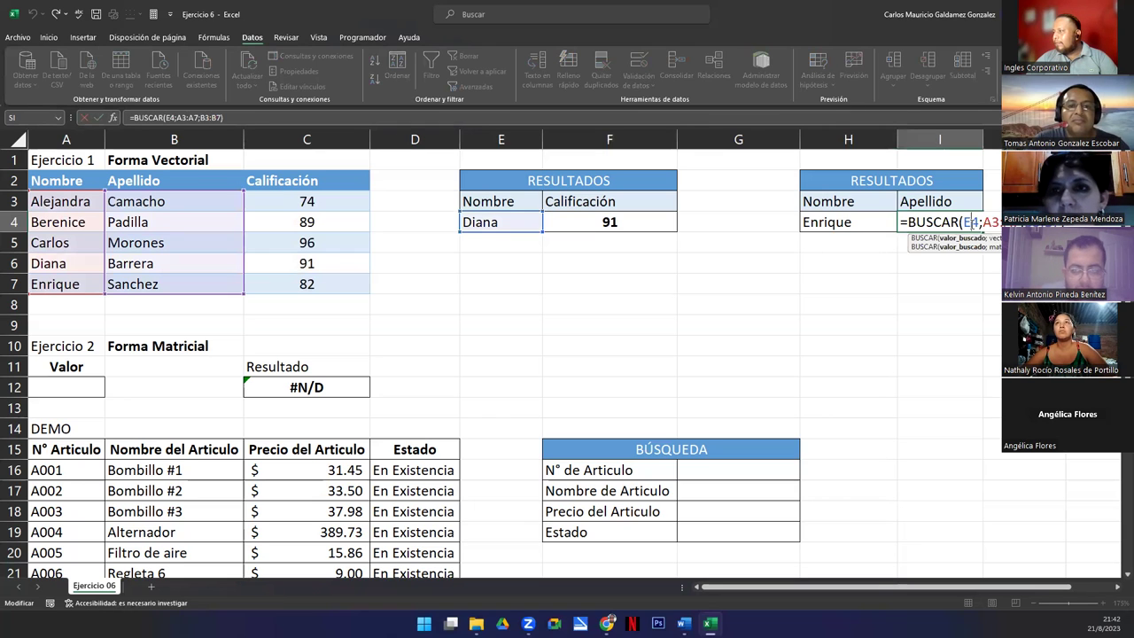
left_click_drag(534, 228, 837, 234)
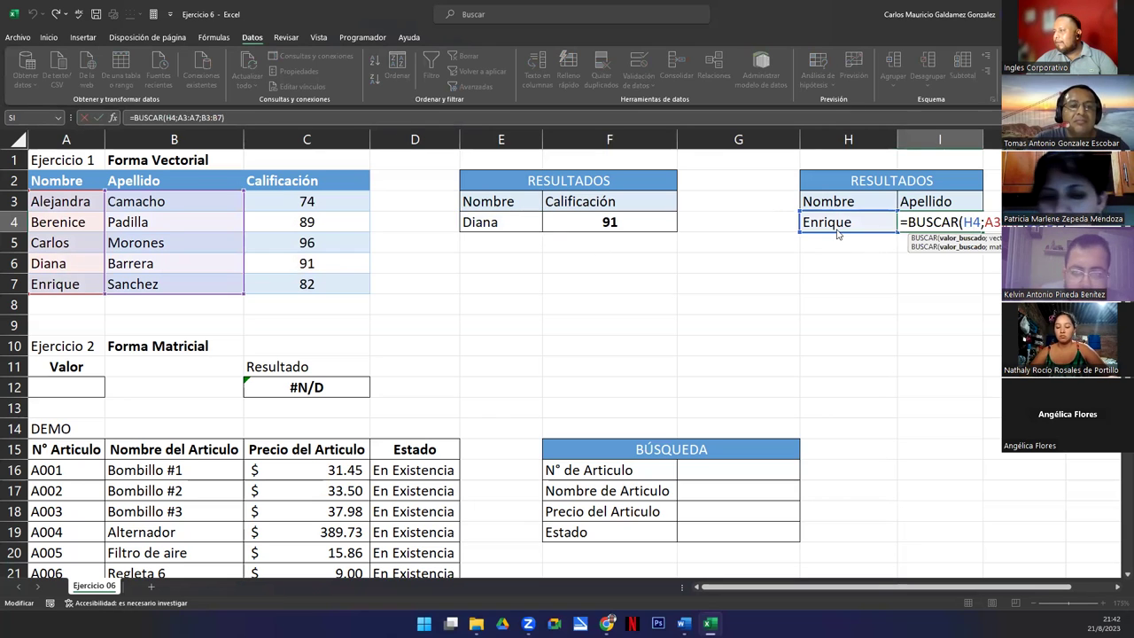
key("Return")
left_click(940, 223)
Test the I4 Apellido lookup by choosing the names from A3, A5, A6 and finally A4 in the H4 dropdown list
left_click(889, 225)
left_click(905, 227)
left_click(842, 238)
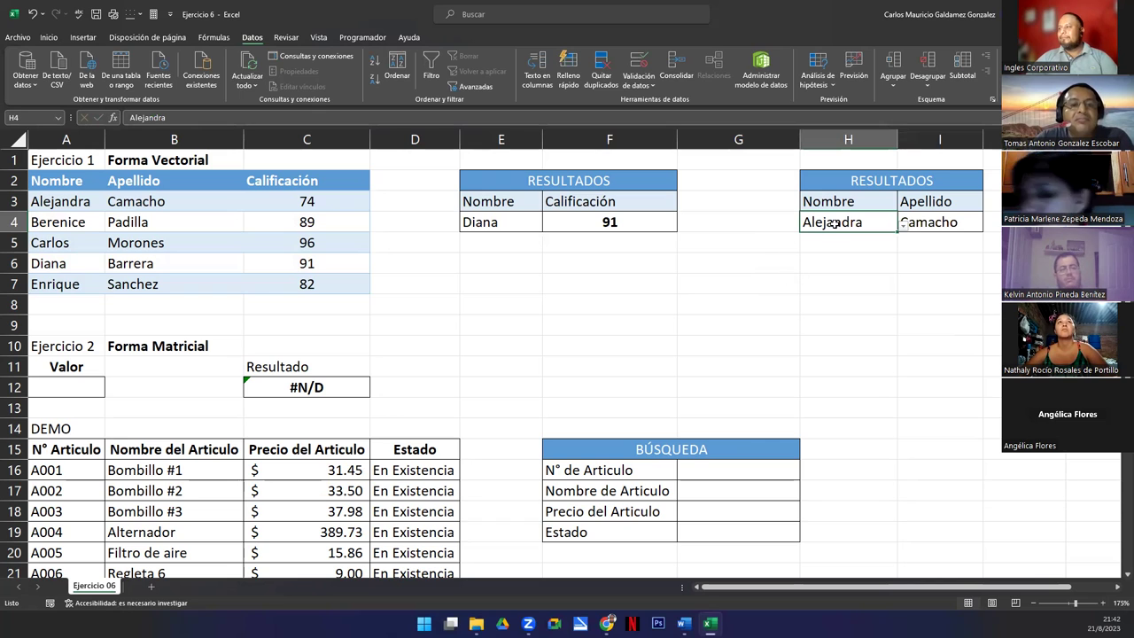
left_click(904, 227)
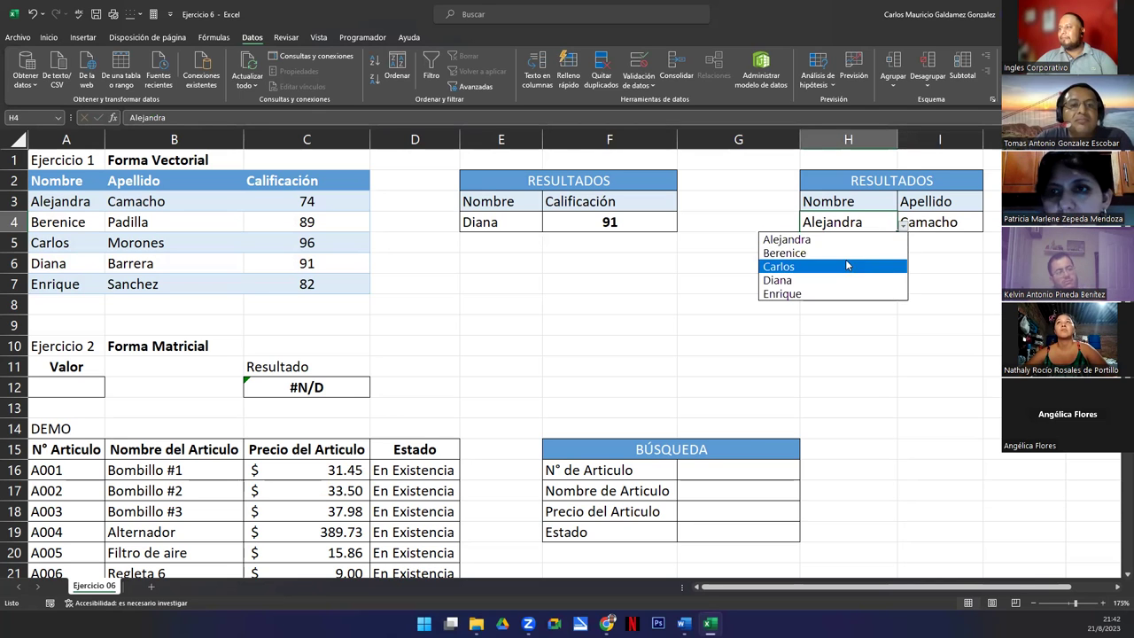
left_click(846, 264)
left_click(904, 228)
left_click(840, 280)
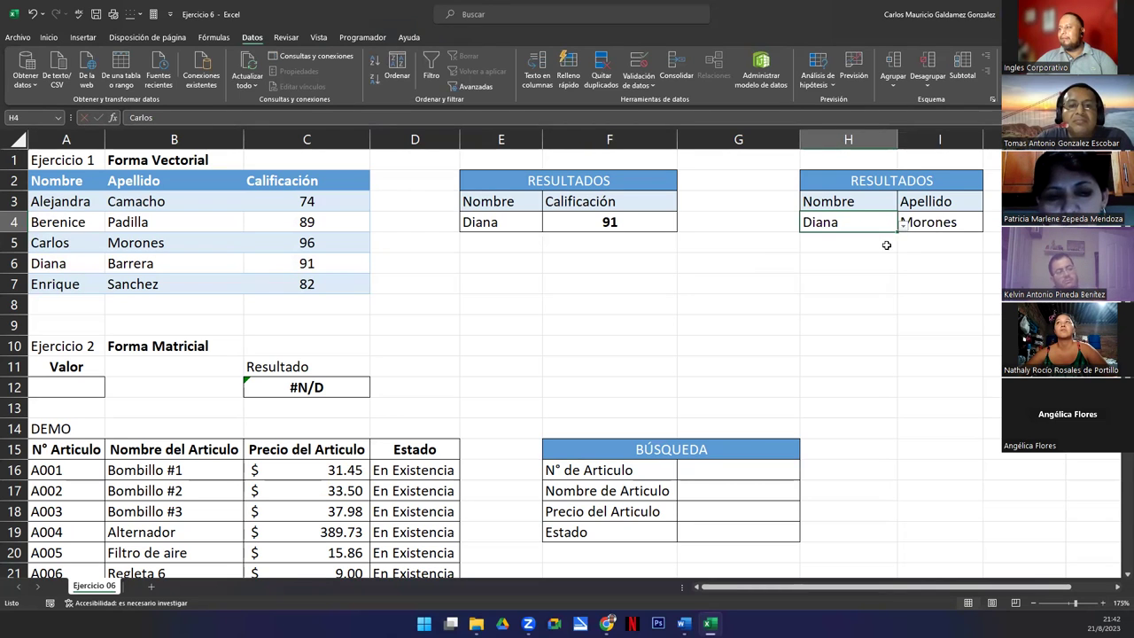
left_click(905, 227)
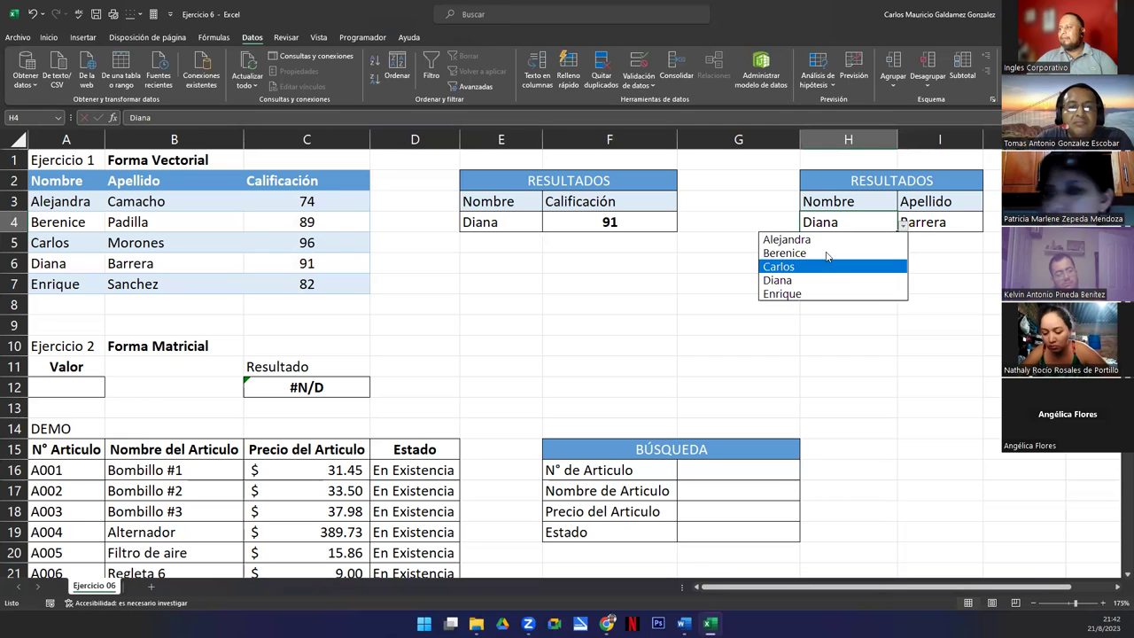
left_click(801, 253)
left_click(917, 222)
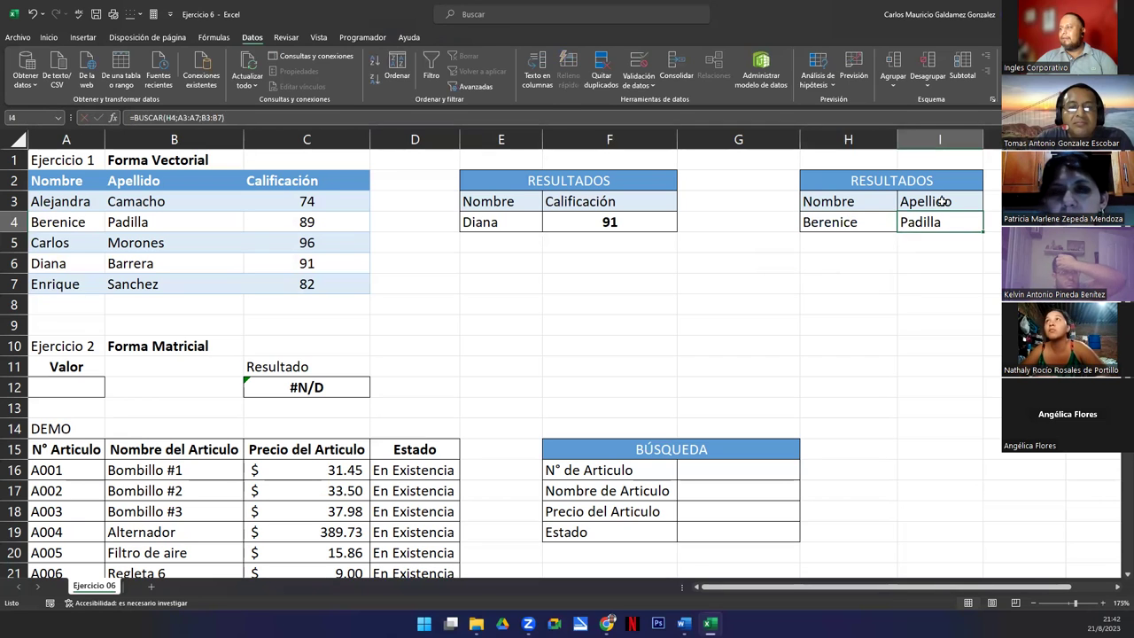
left_click(944, 202)
left_click(872, 203)
left_click(877, 222)
left_click(921, 228)
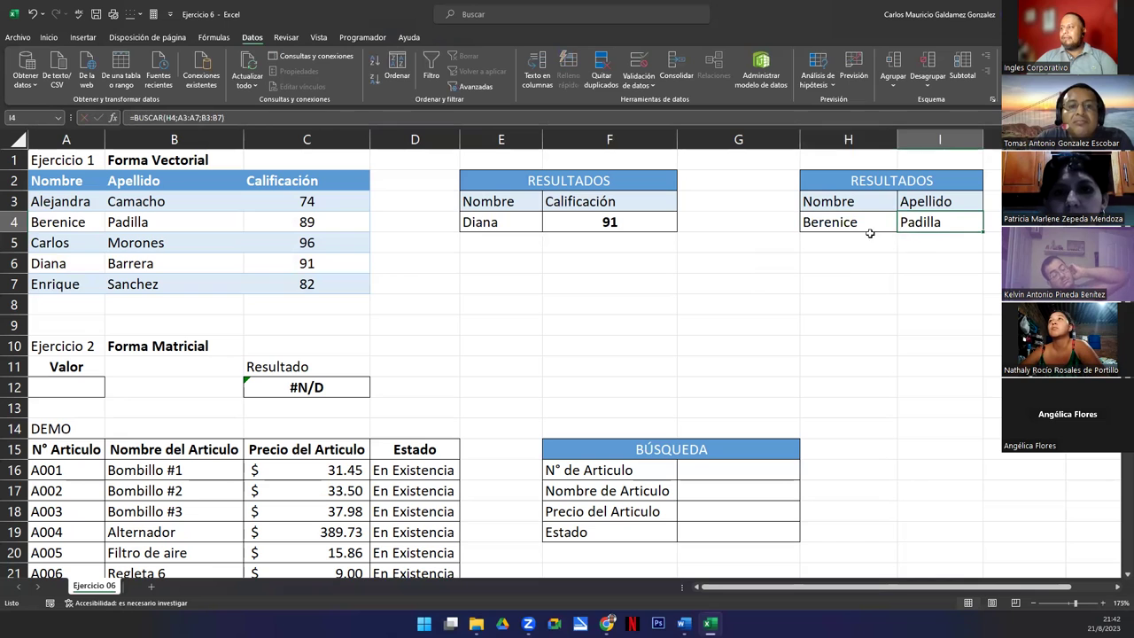
left_click(860, 240)
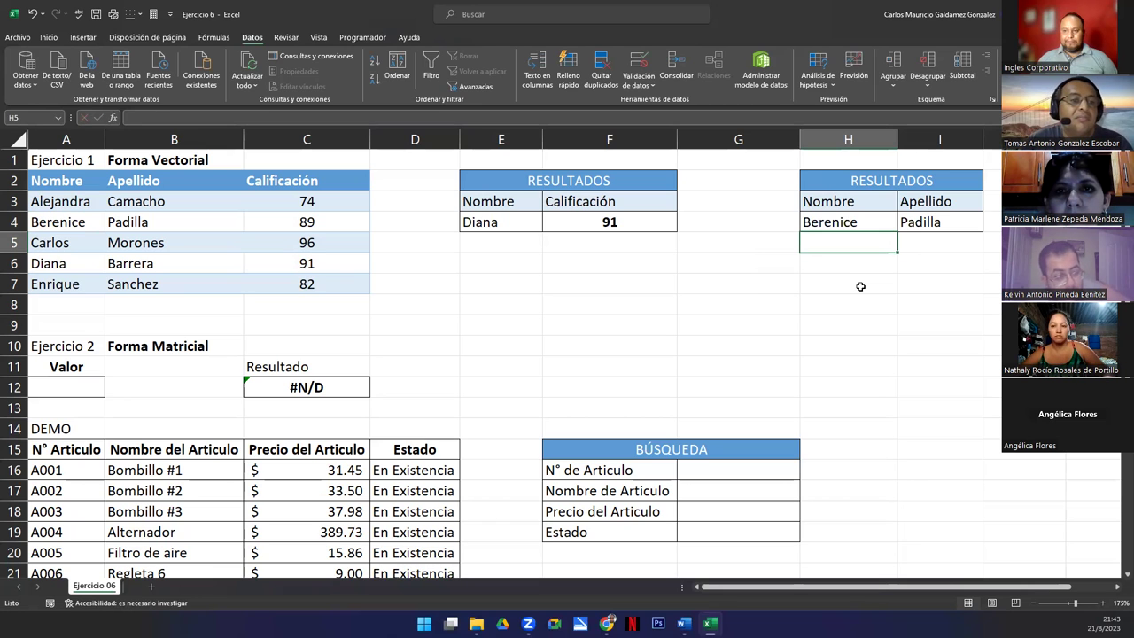
Examine the lookup value, comparison vector and result vector arguments of the BUSCAR formula in I4, and leave editing without changing it
left_click(947, 227)
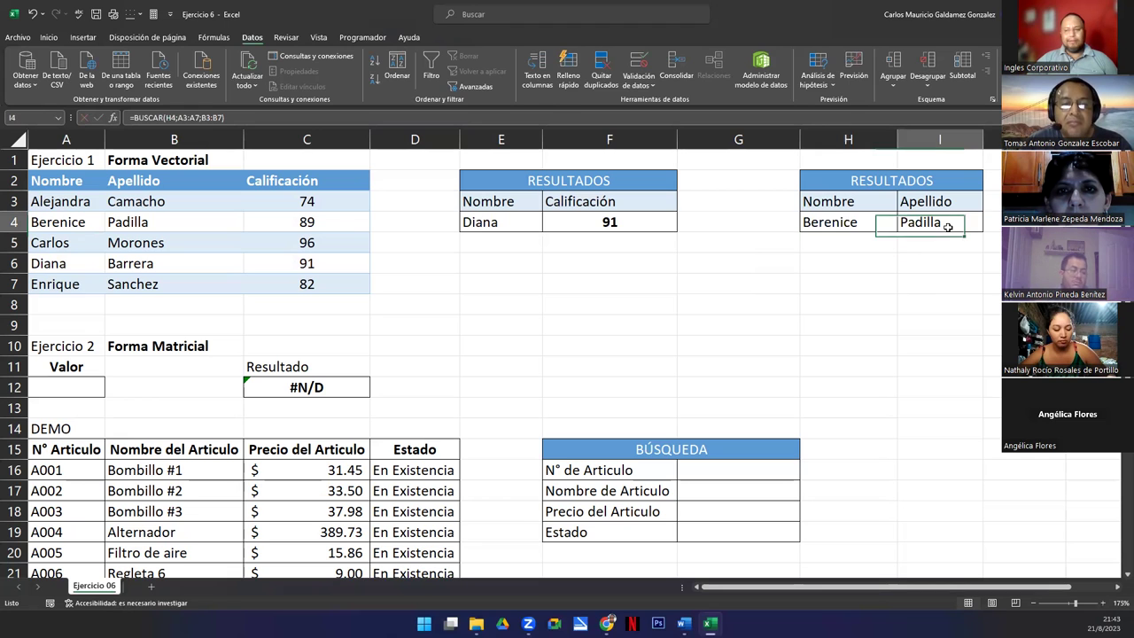
key("F2")
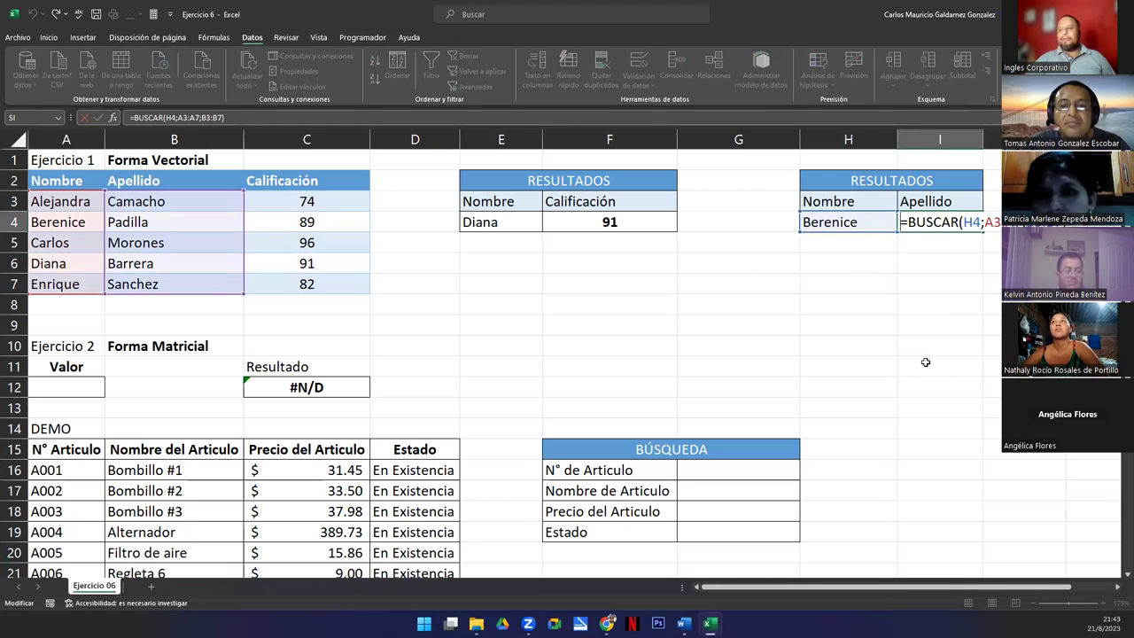
left_click(975, 221)
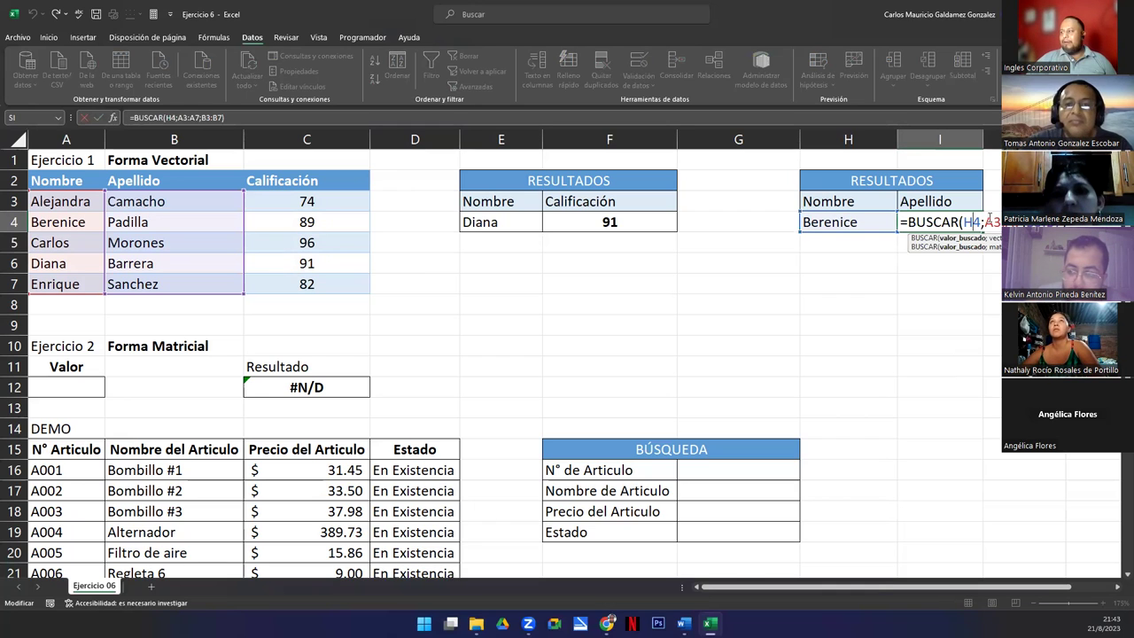
key("Right")
key("shift+Right")
key("shift+Right")
key("shift+Right")
key("shift+Right")
key("shift+Right")
key("Right")
key("Right")
key("shift+Right")
key("shift+Right")
key("shift+Right")
key("shift+Right")
key("shift+Right")
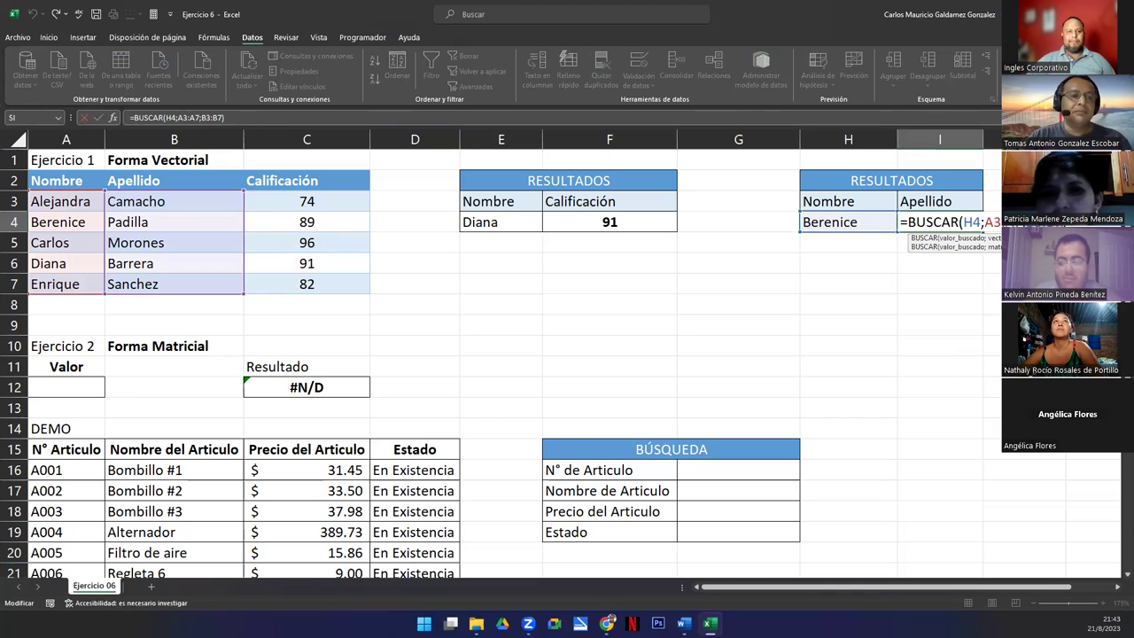
left_click(477, 623)
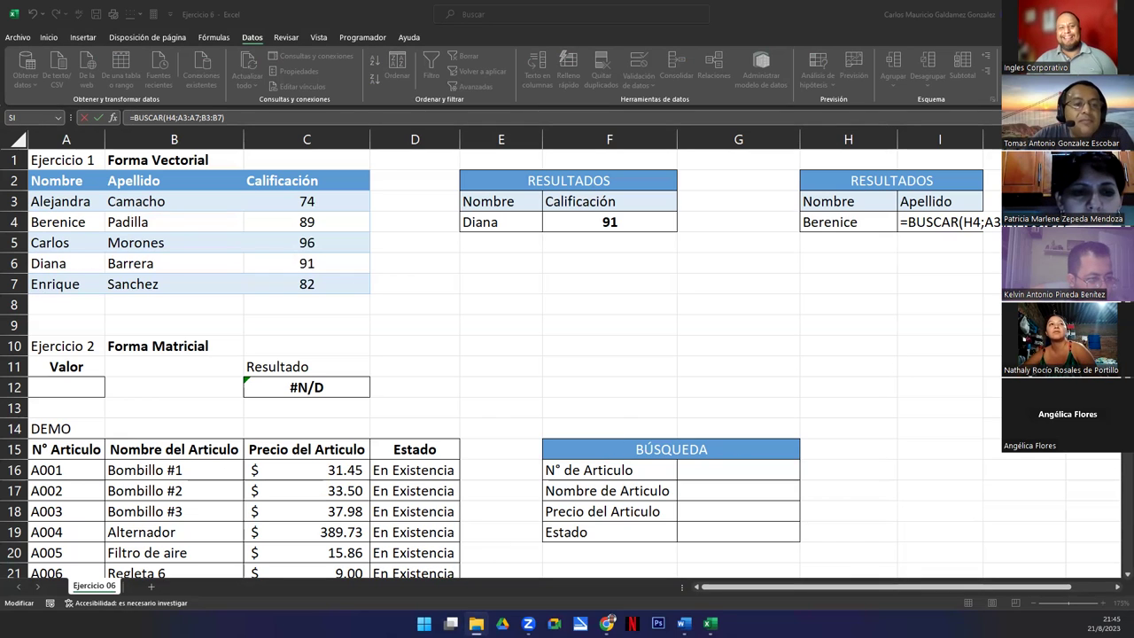
left_click(76, 384)
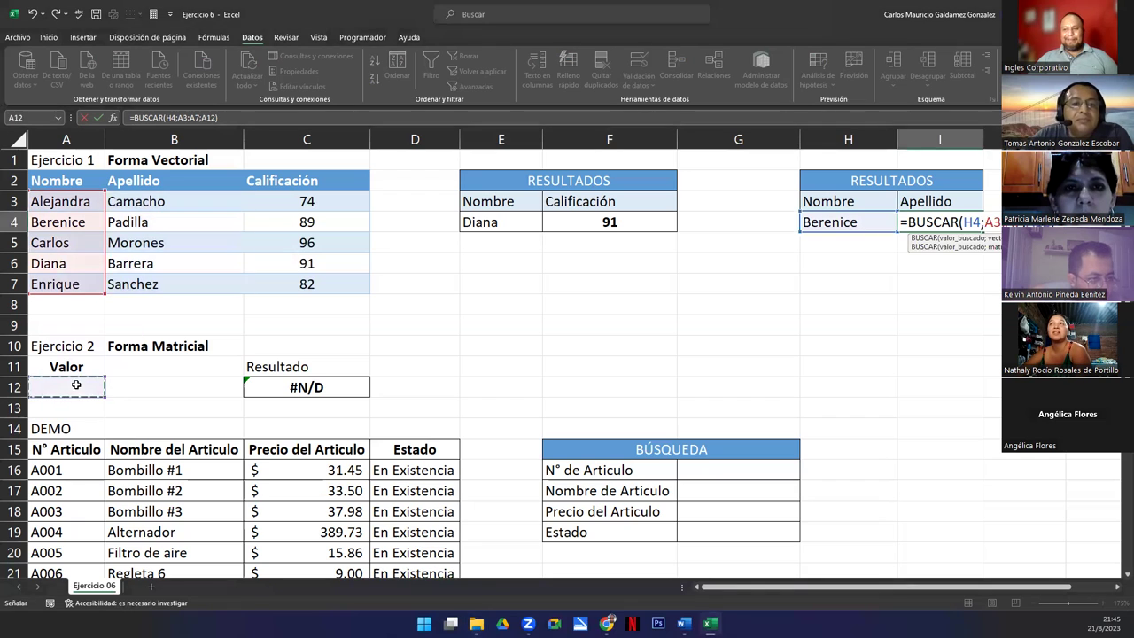
key("Escape")
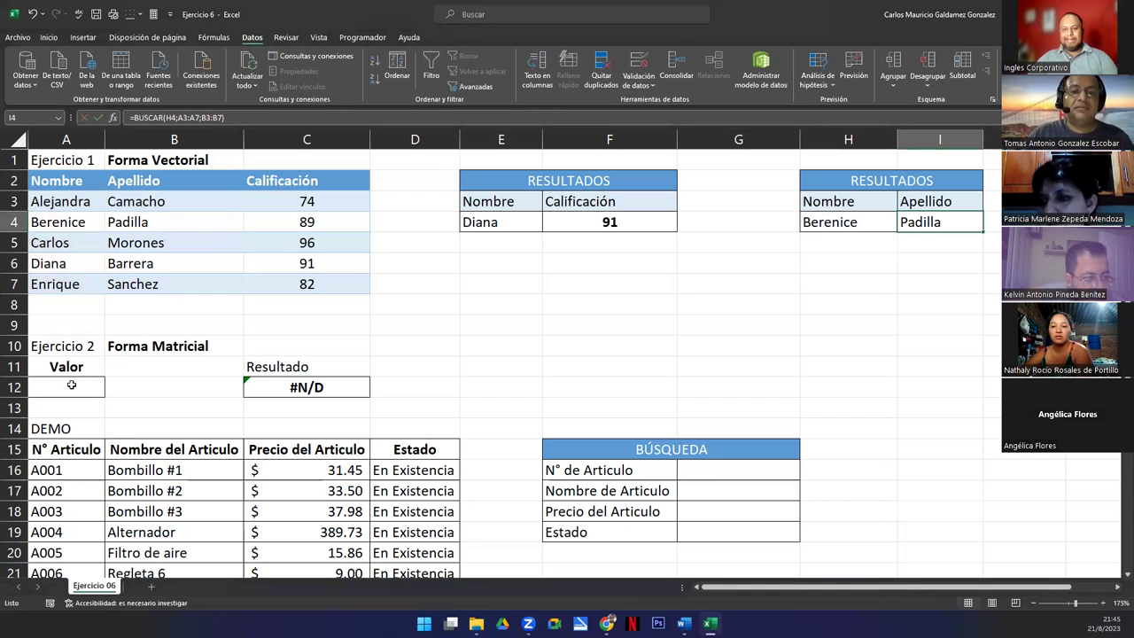
Examine the dropdown options of the Valor cell A12 and the criteria and source of its list validation, closing without applying changes
left_click(81, 387)
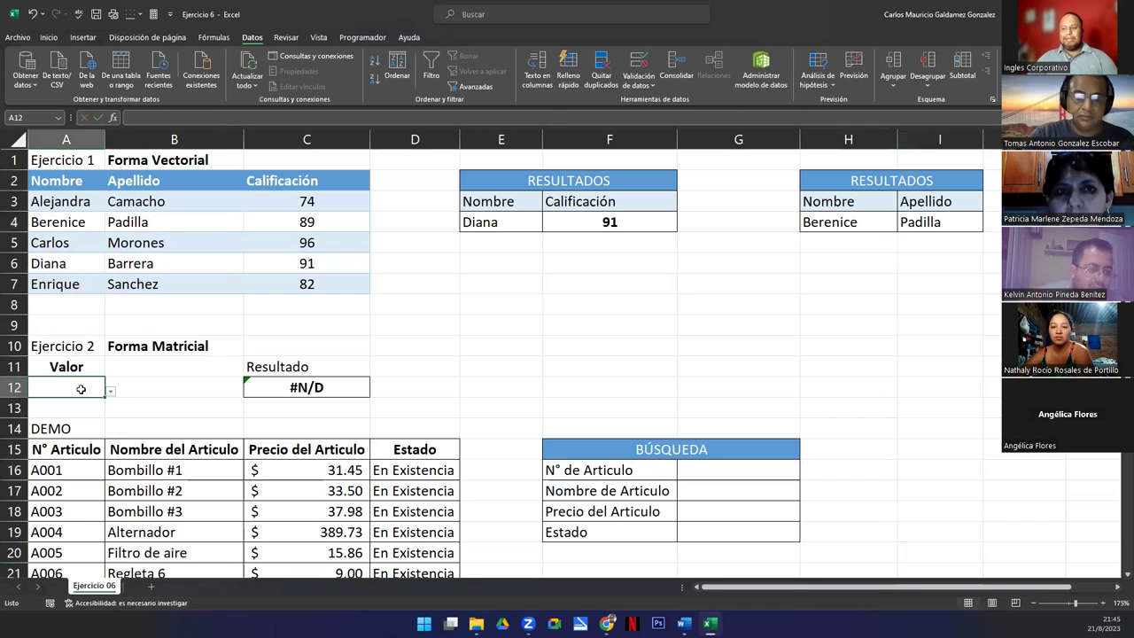
left_click(109, 392)
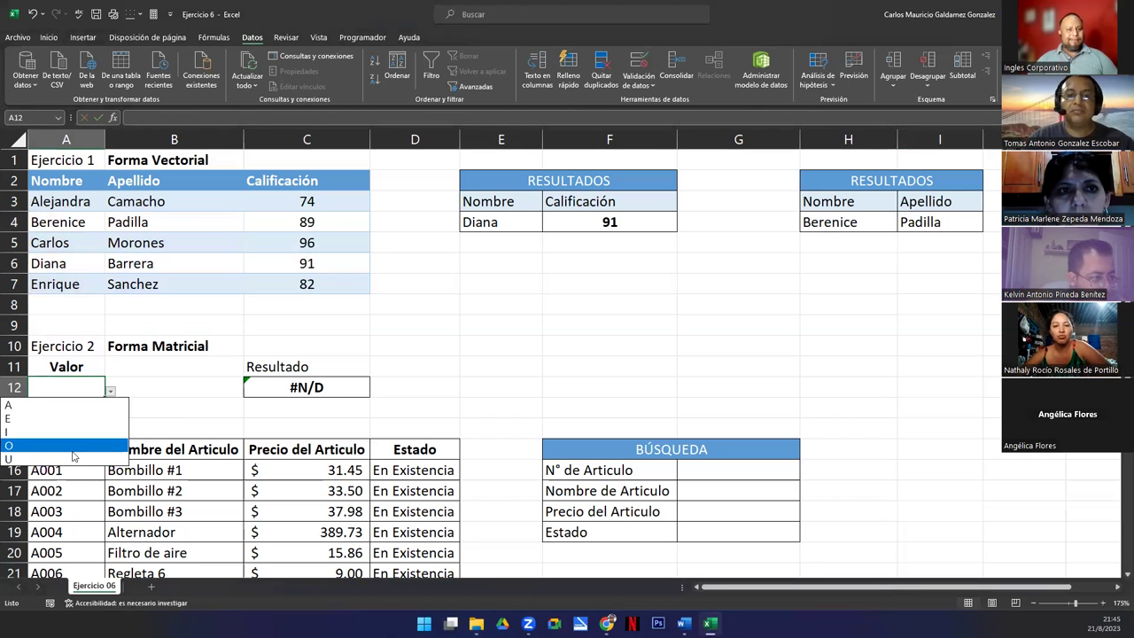
key("Escape")
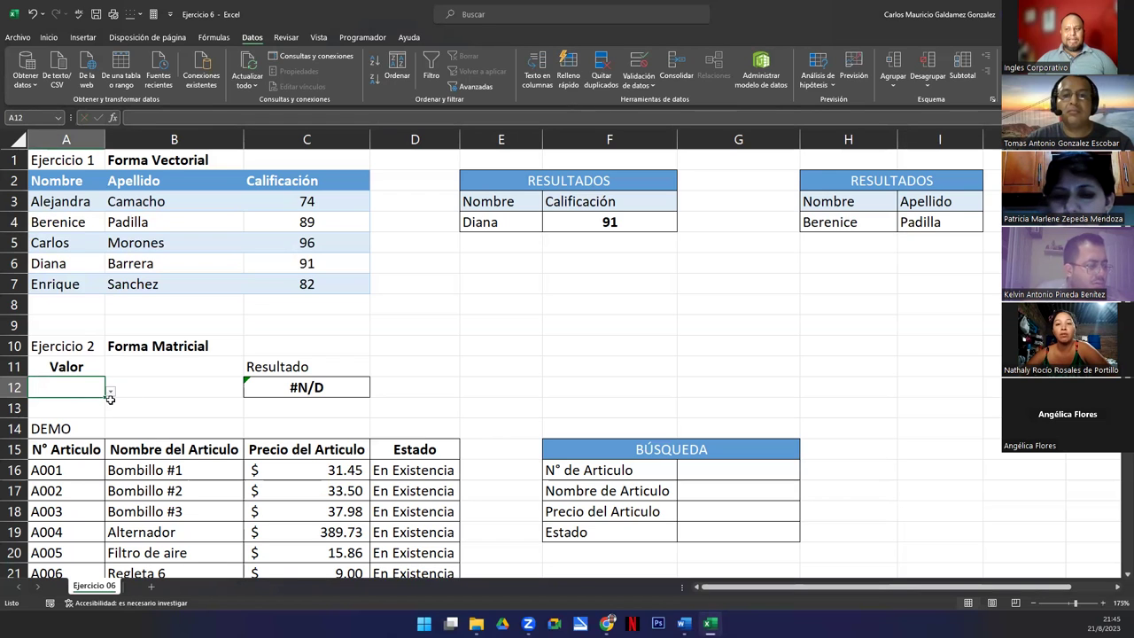
left_click(111, 392)
left_click(84, 390)
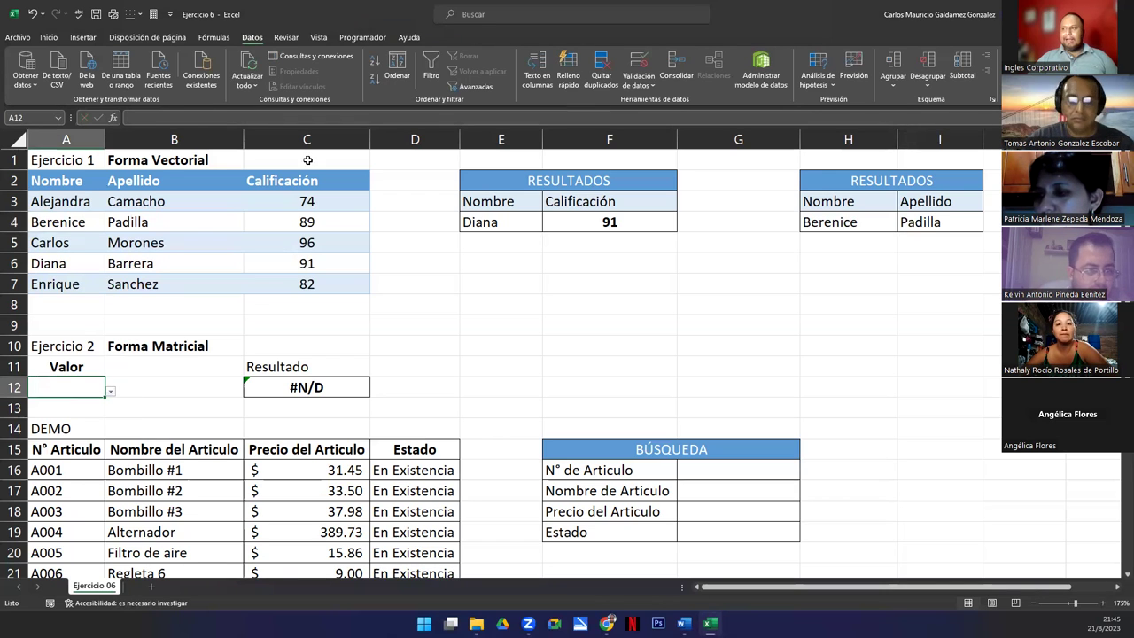
left_click(638, 62)
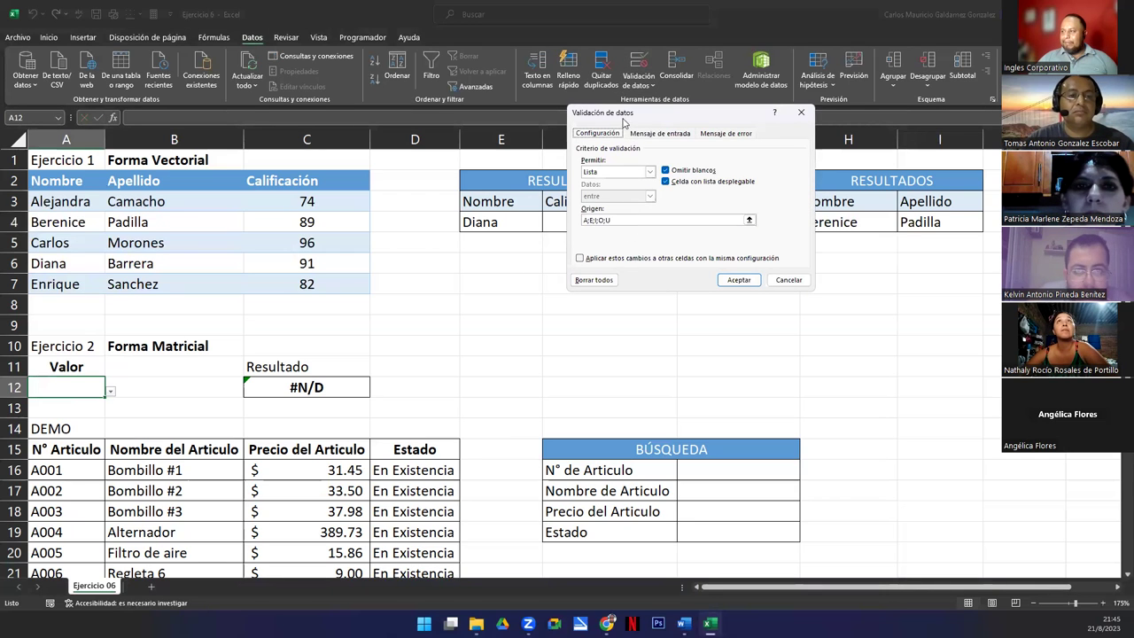
left_click_drag(616, 114, 242, 220)
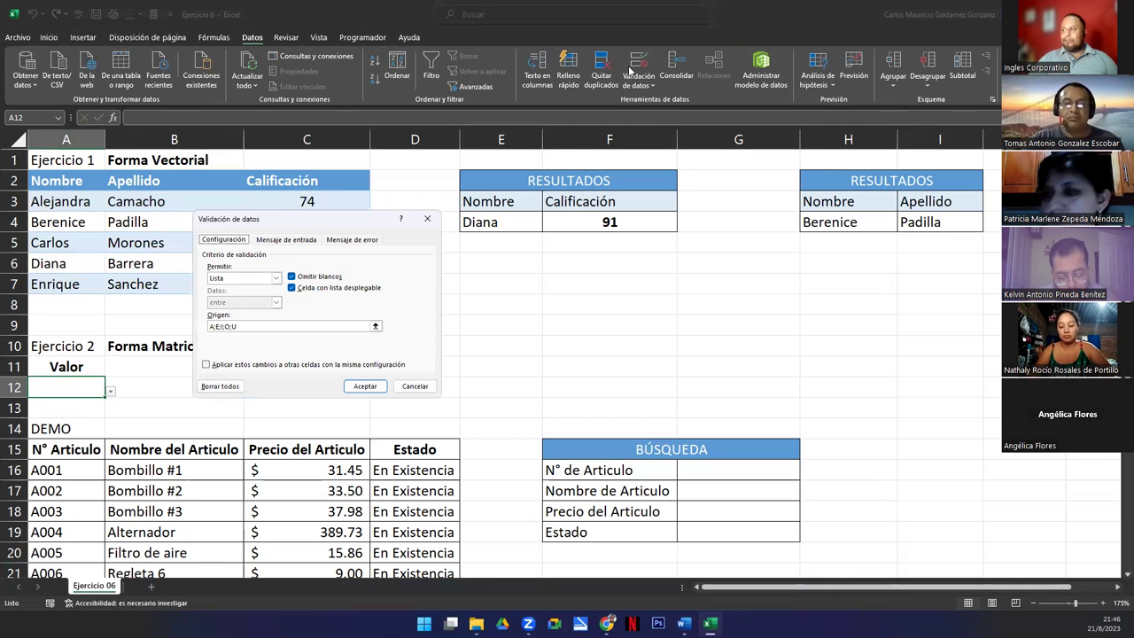
left_click(250, 279)
left_click(250, 279)
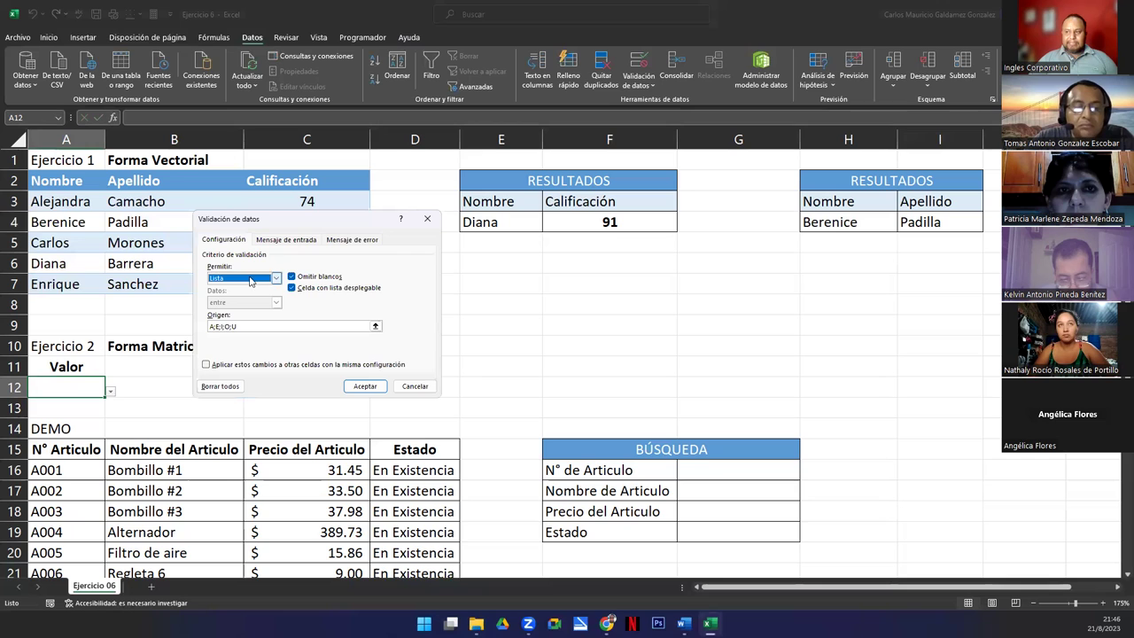
left_click(254, 327)
type("A;E;I;O;U")
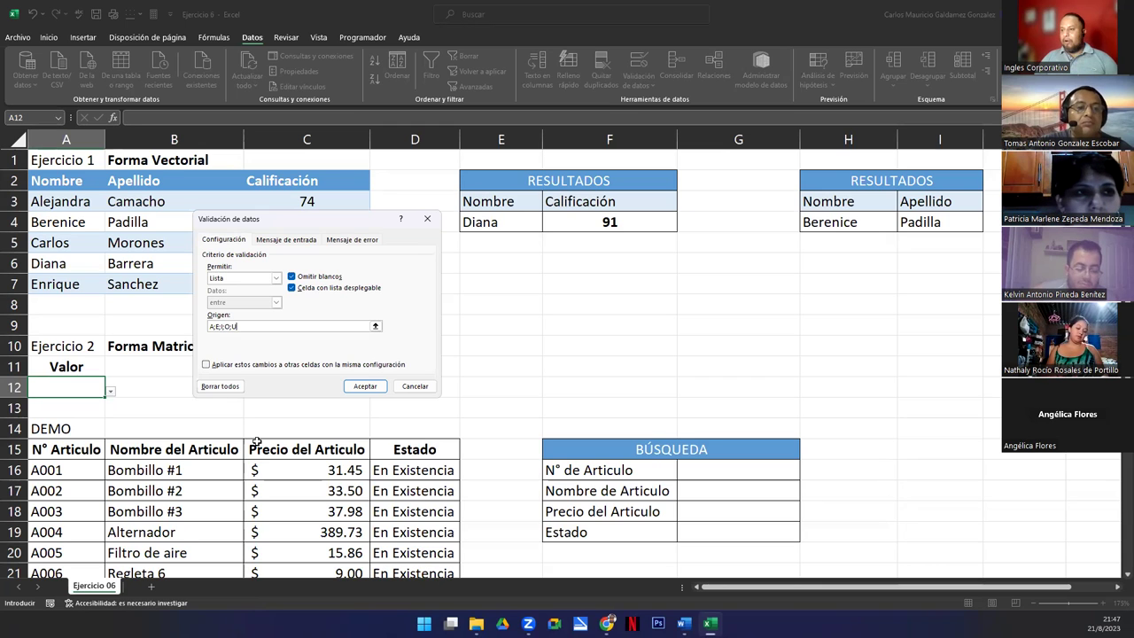
left_click(415, 386)
Examine the matrix-form BUSCAR formula in the Resultado cell C12, especially its syntax and matrix argument
left_click(280, 388)
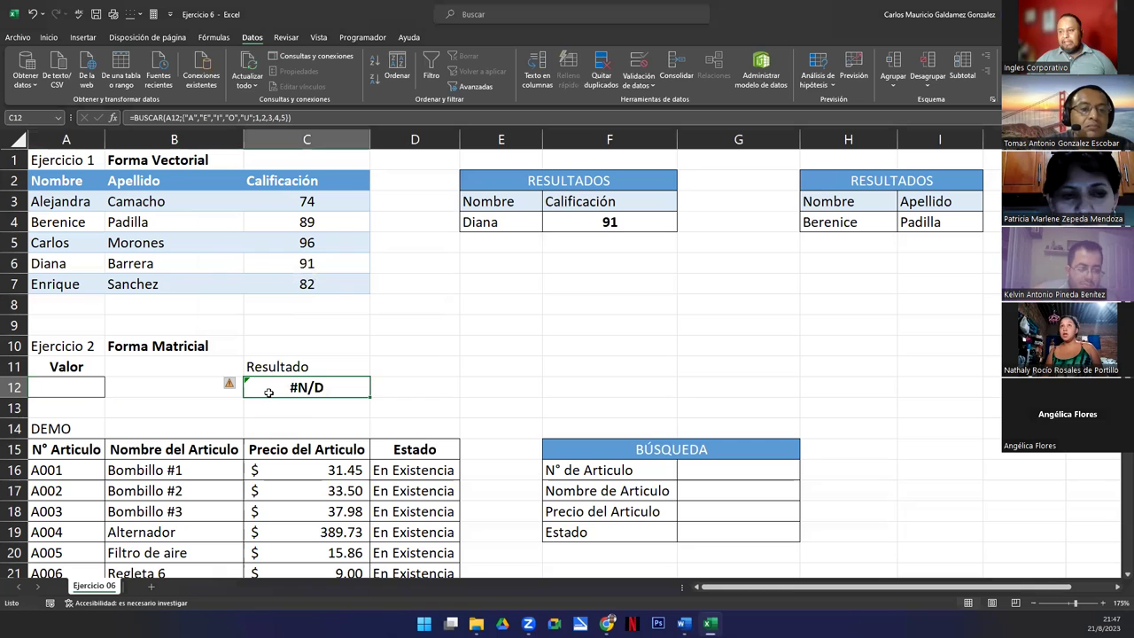
double_click(269, 391)
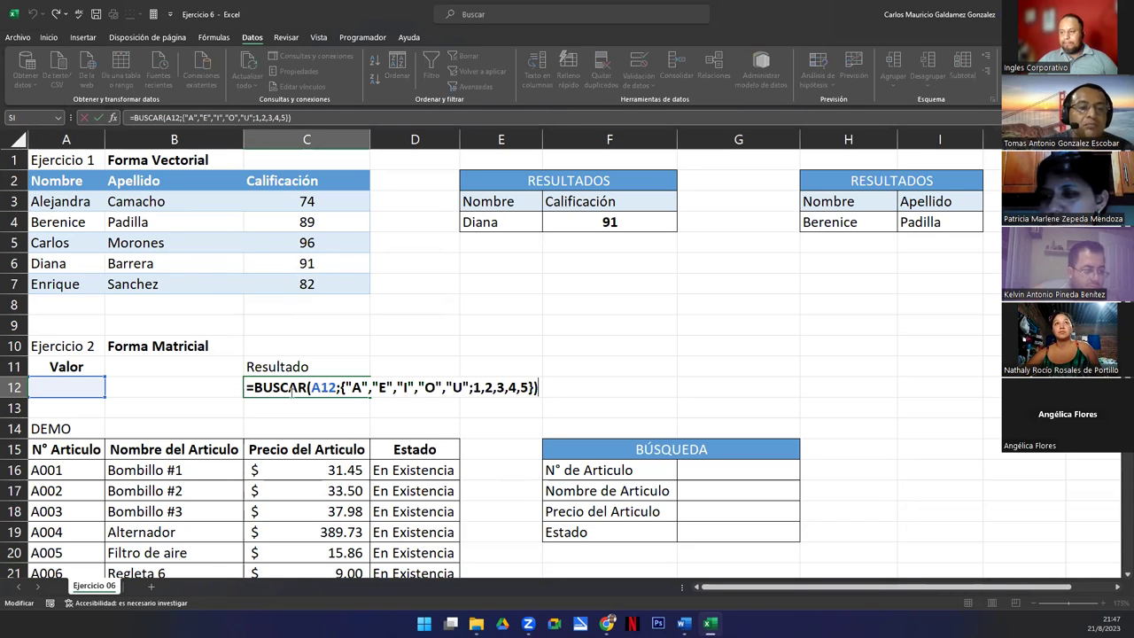
left_click_drag(248, 390, 543, 389)
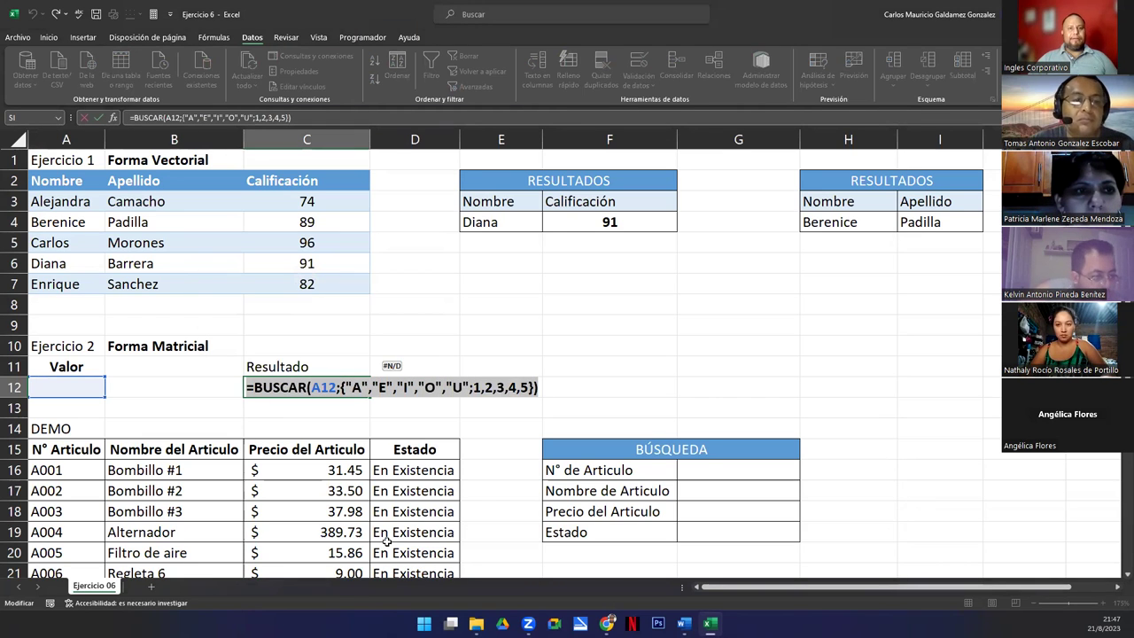
left_click(288, 387)
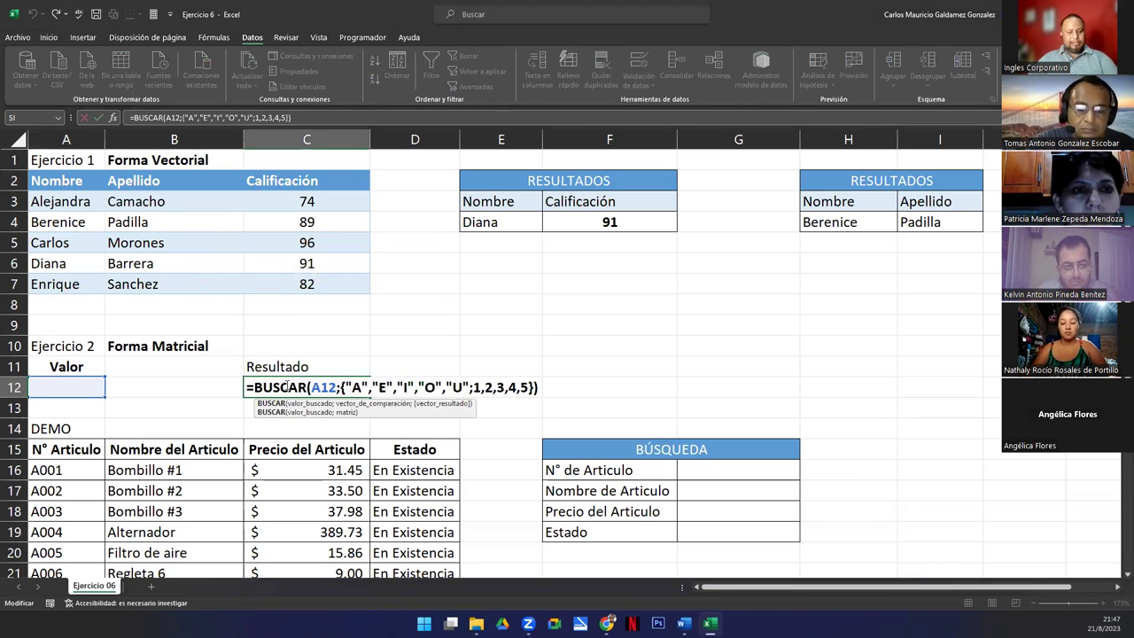
key("Escape")
scroll(342, 417, "up", 2)
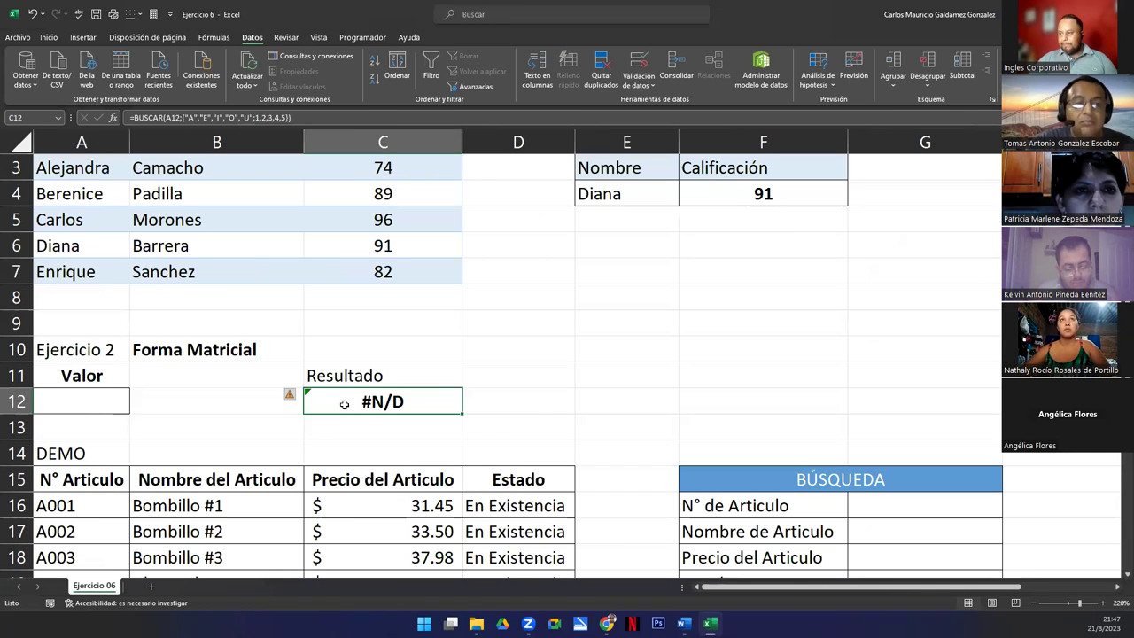
double_click(344, 404)
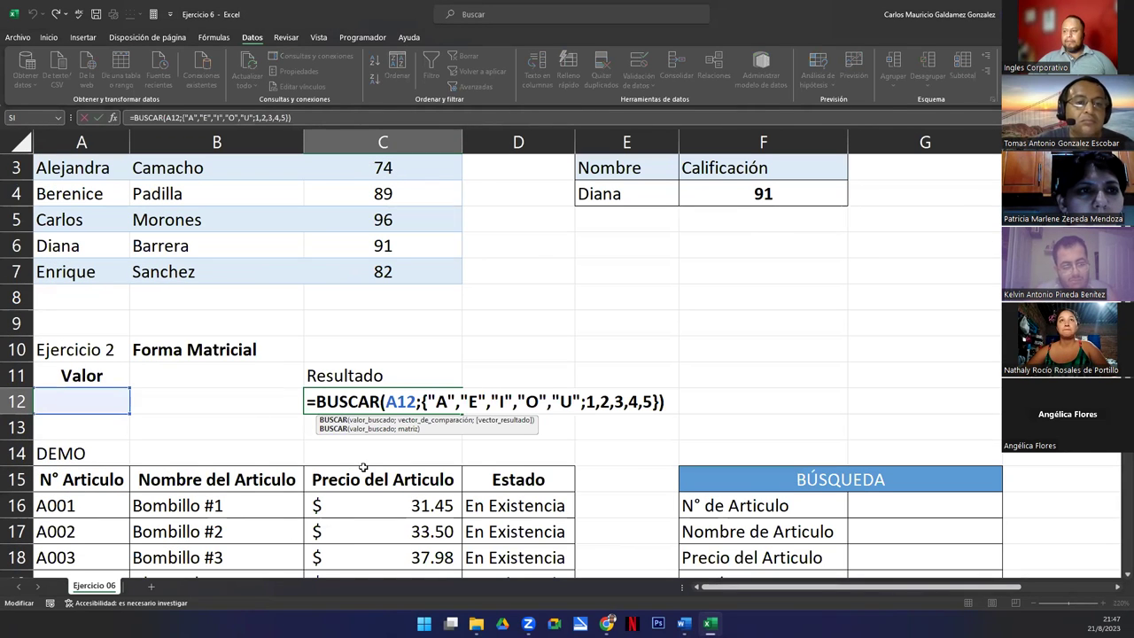
left_click(360, 429)
left_click(405, 429)
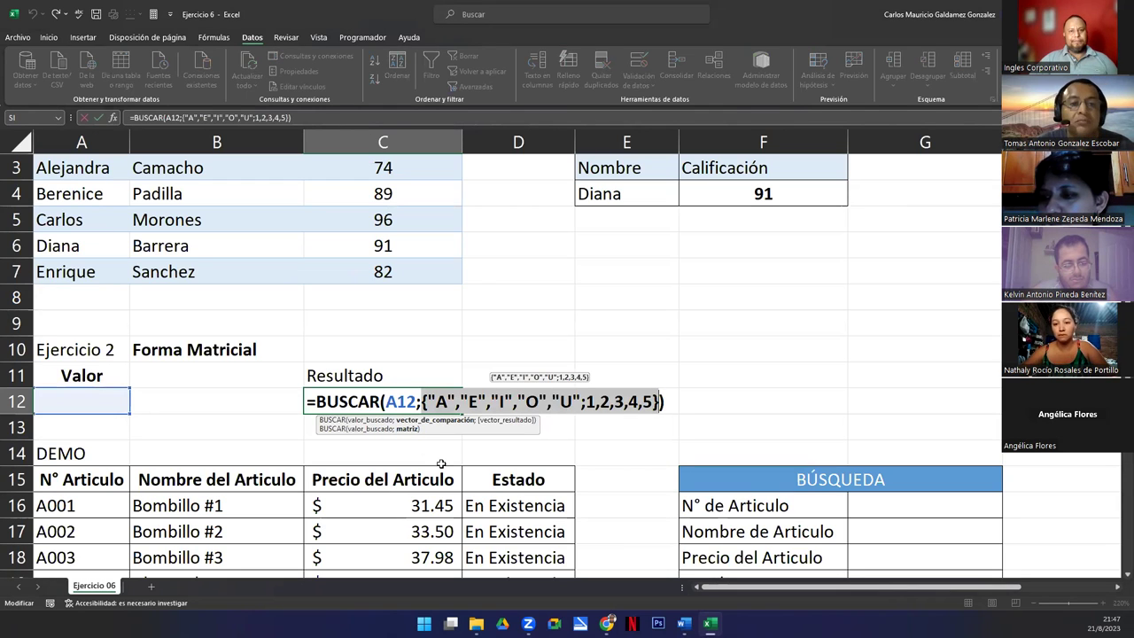
left_click(549, 403)
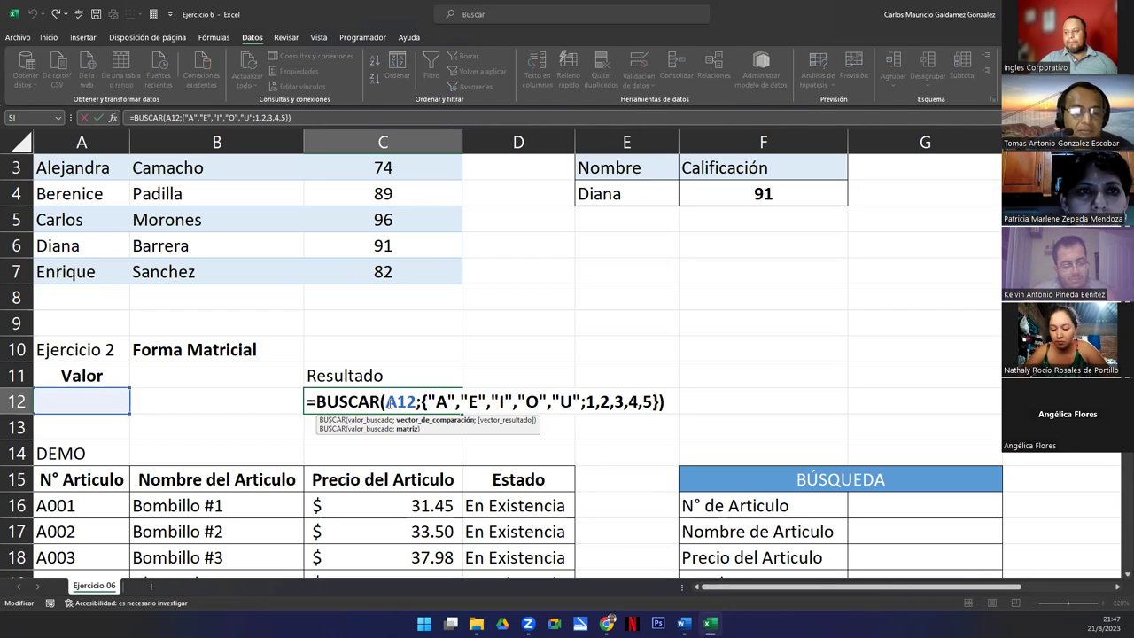
Examine the lookup value argument A12 and the full extent of the C12 BUSCAR formula
left_click_drag(387, 403, 416, 403)
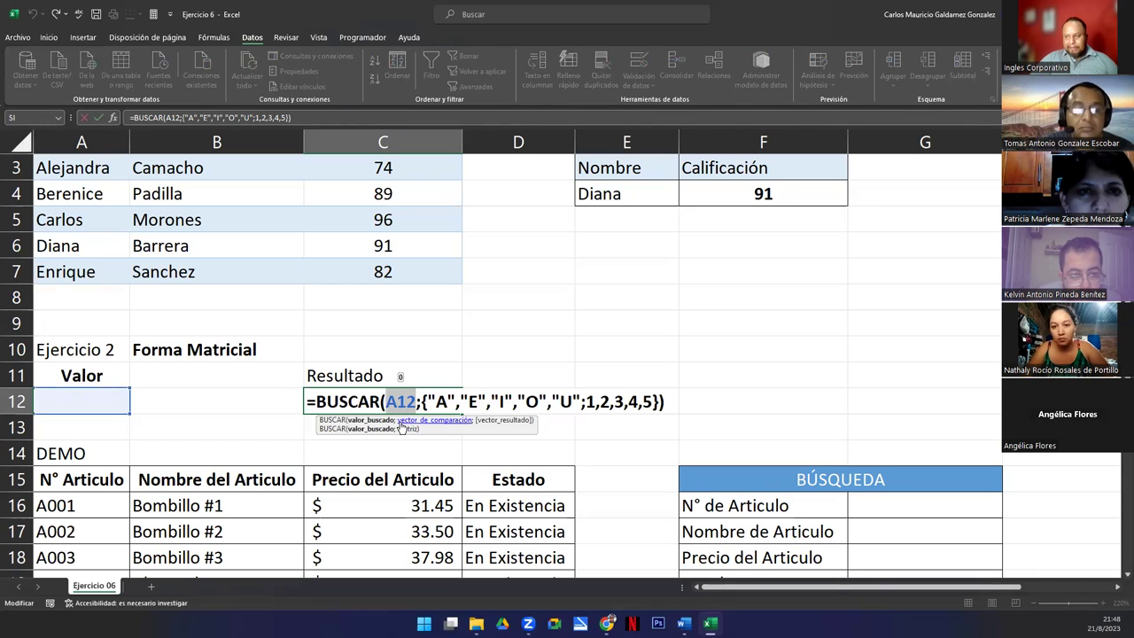
left_click(387, 401)
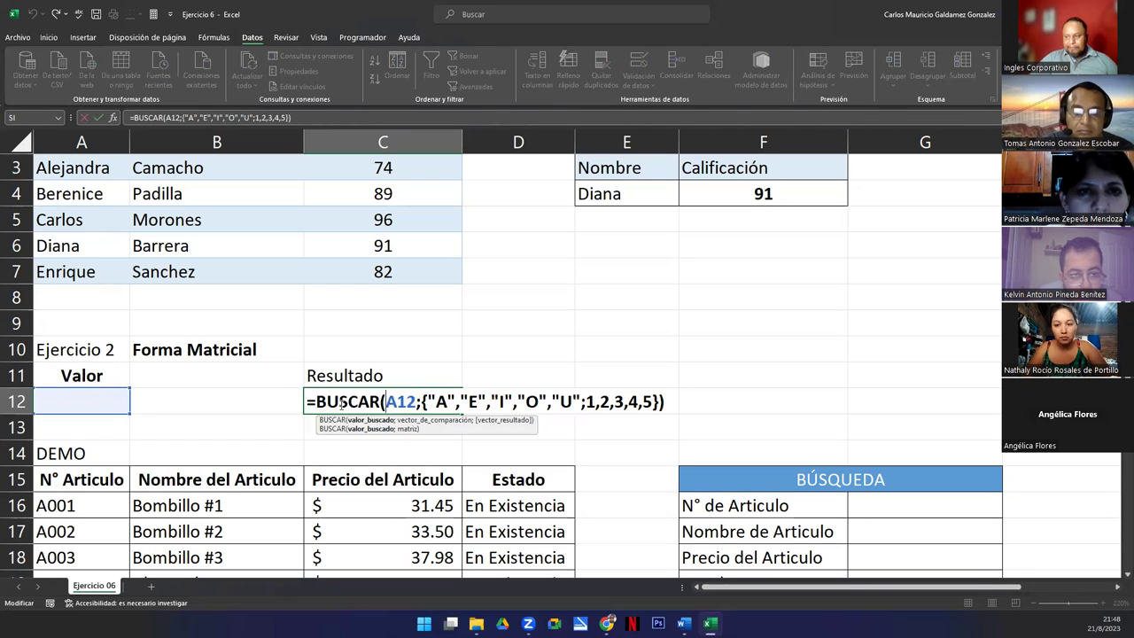
double_click(390, 401)
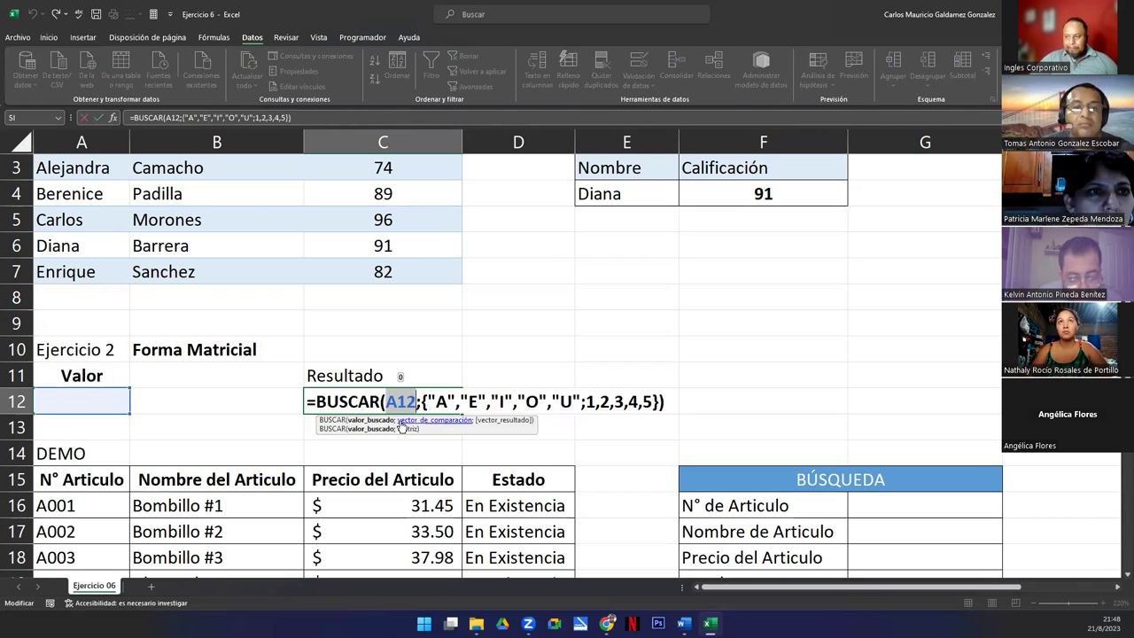
key("Right")
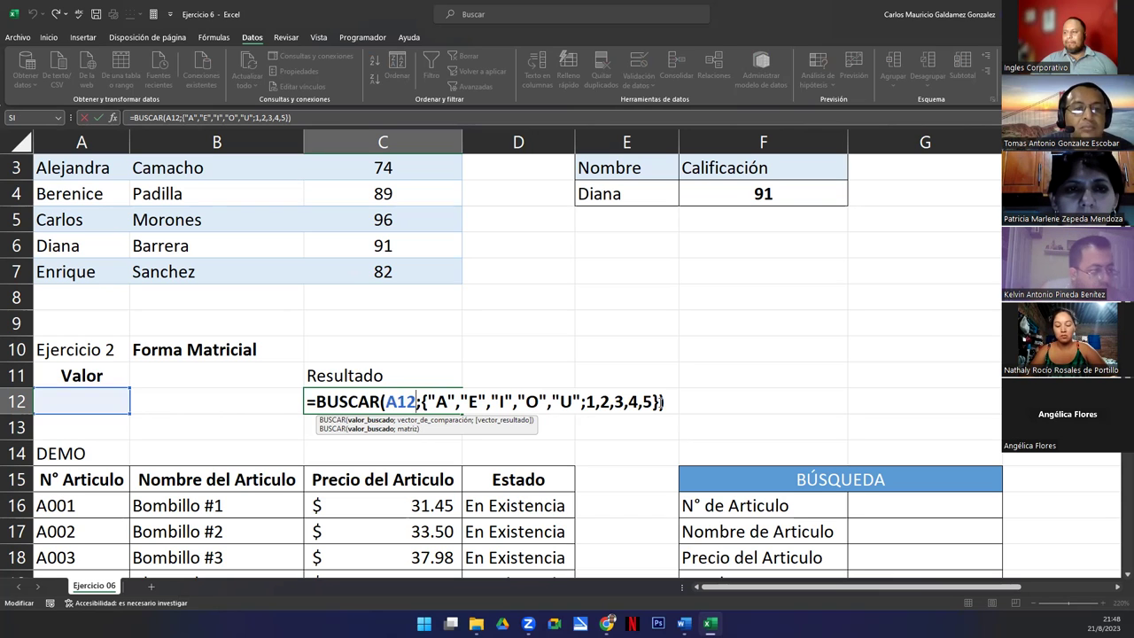
left_click_drag(662, 402, 306, 401)
left_click(306, 402)
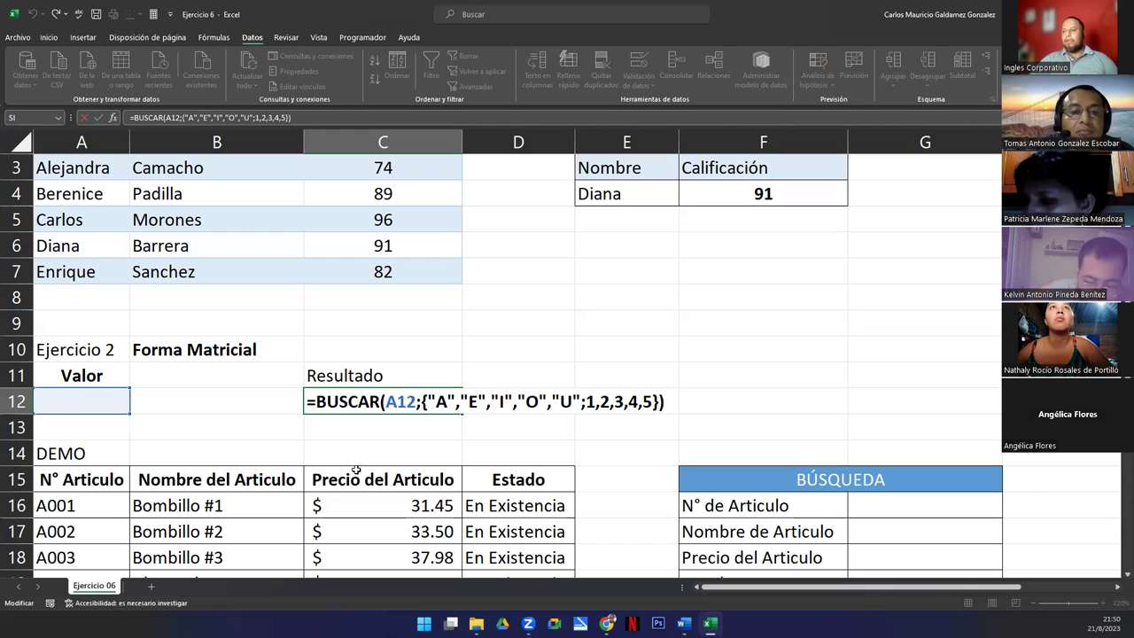
Commit the C12 formula and test it by setting the Valor cell A12 to A, E, I, O and finally U
key("Return")
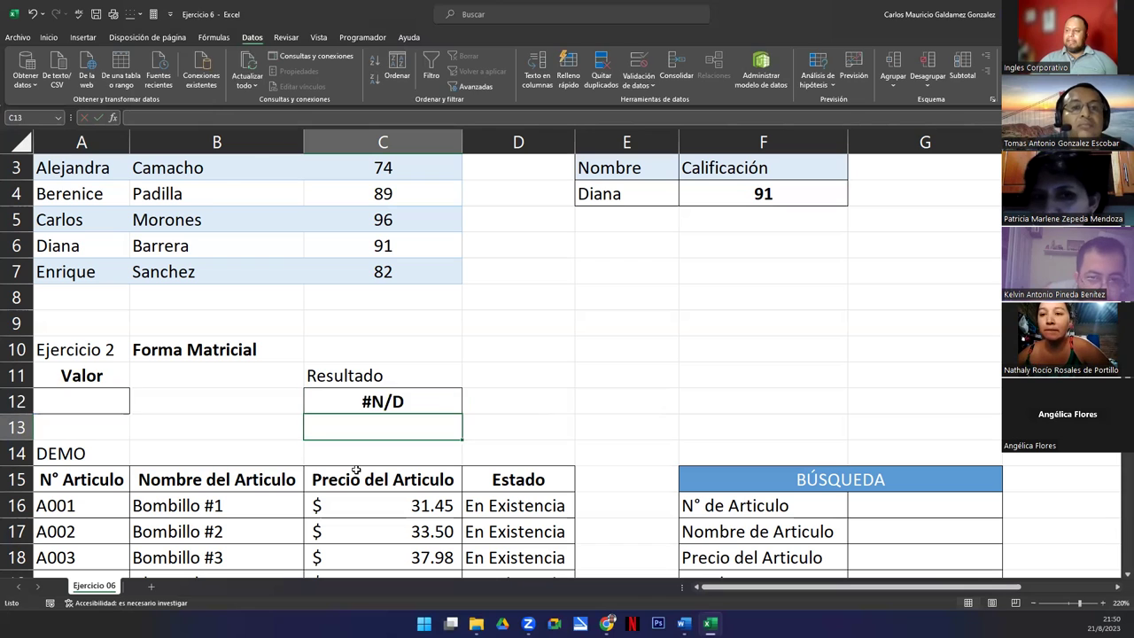
left_click(97, 400)
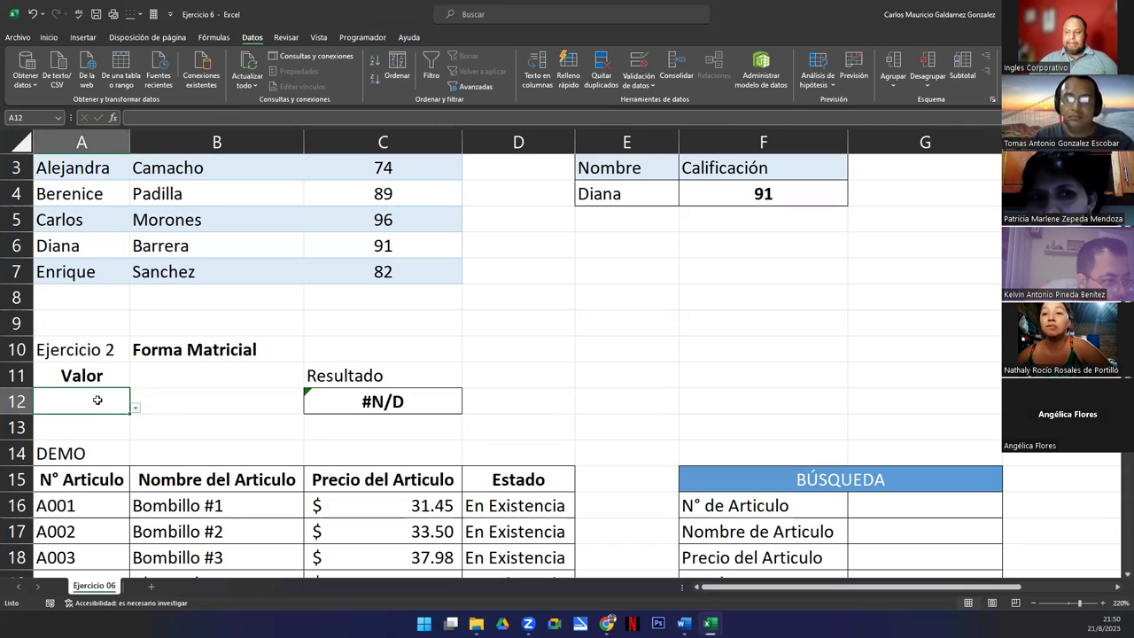
left_click(136, 407)
left_click(70, 427)
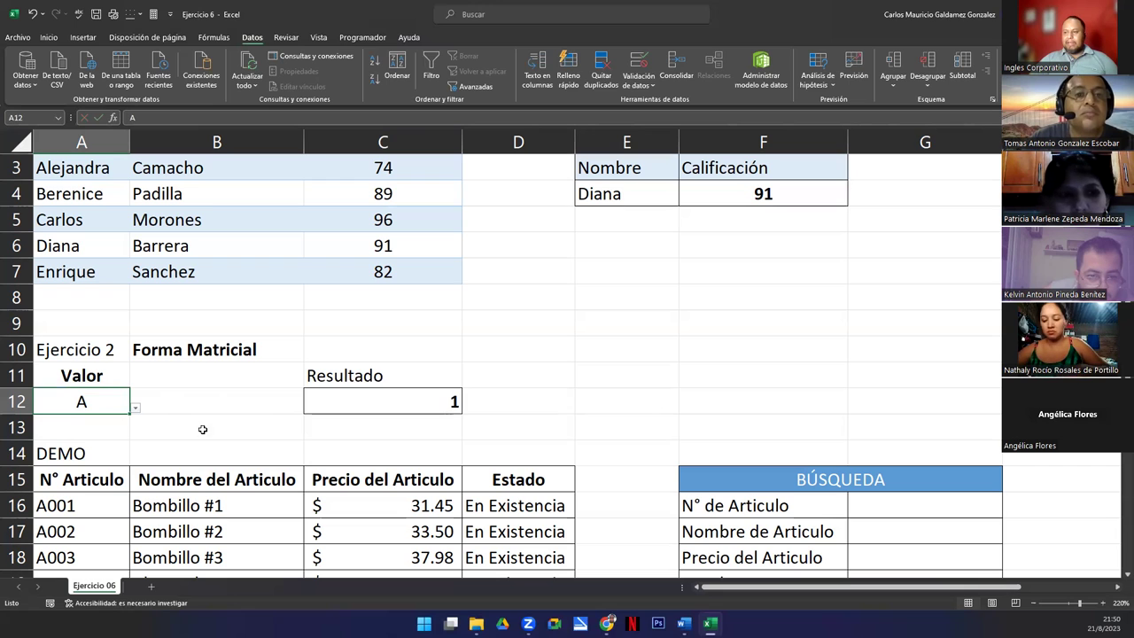
left_click(135, 409)
left_click(62, 436)
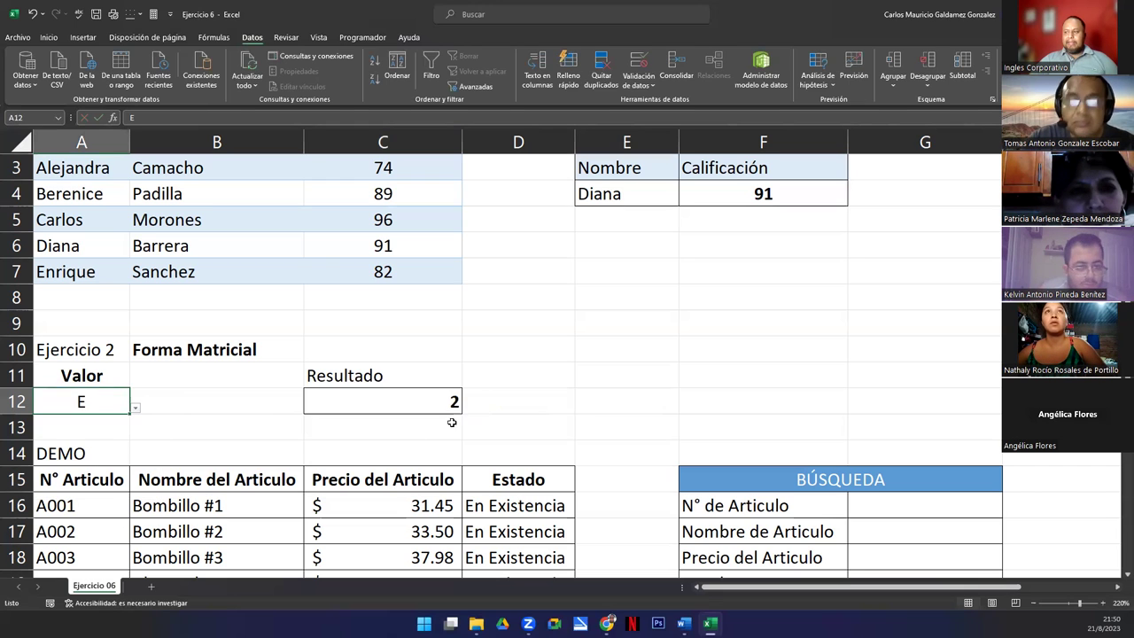
left_click(135, 408)
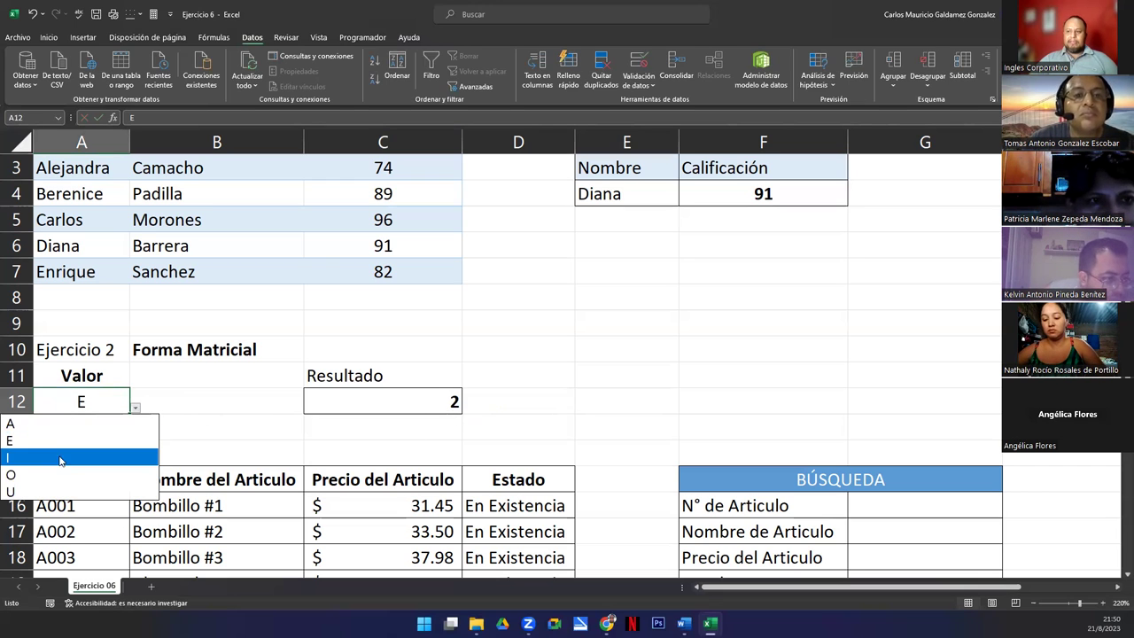
left_click(55, 457)
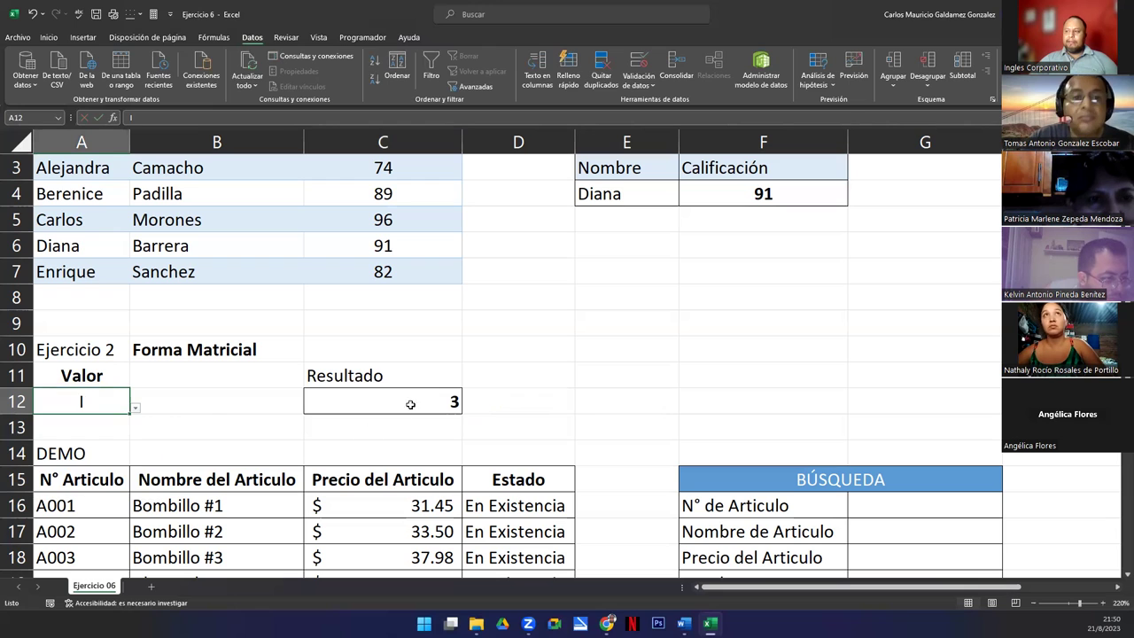
left_click(137, 409)
left_click(86, 471)
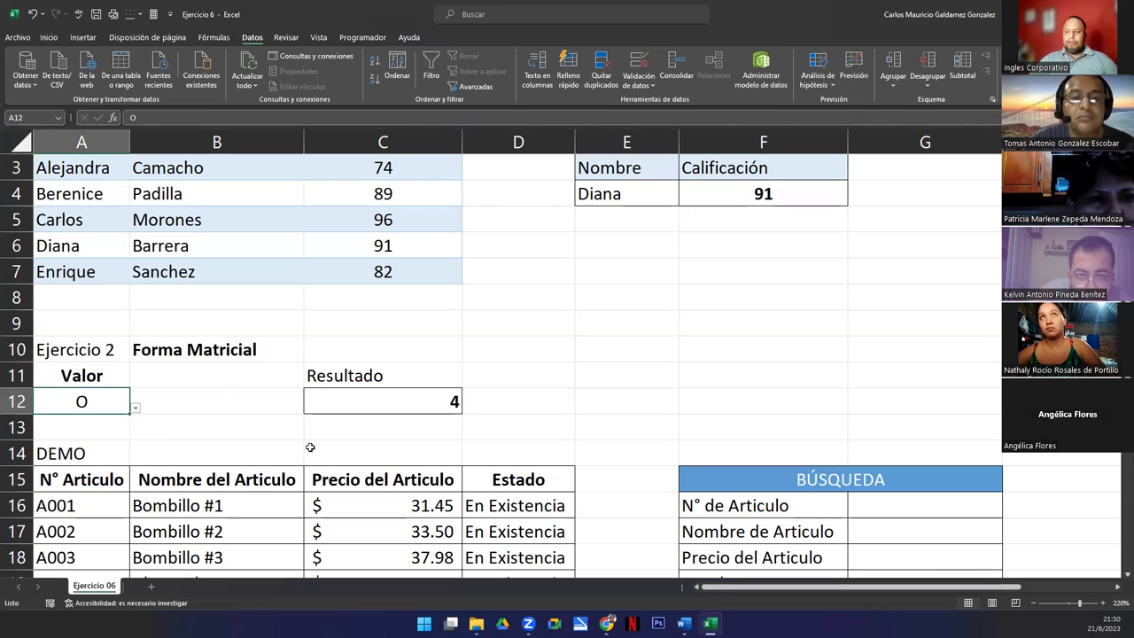
left_click(136, 409)
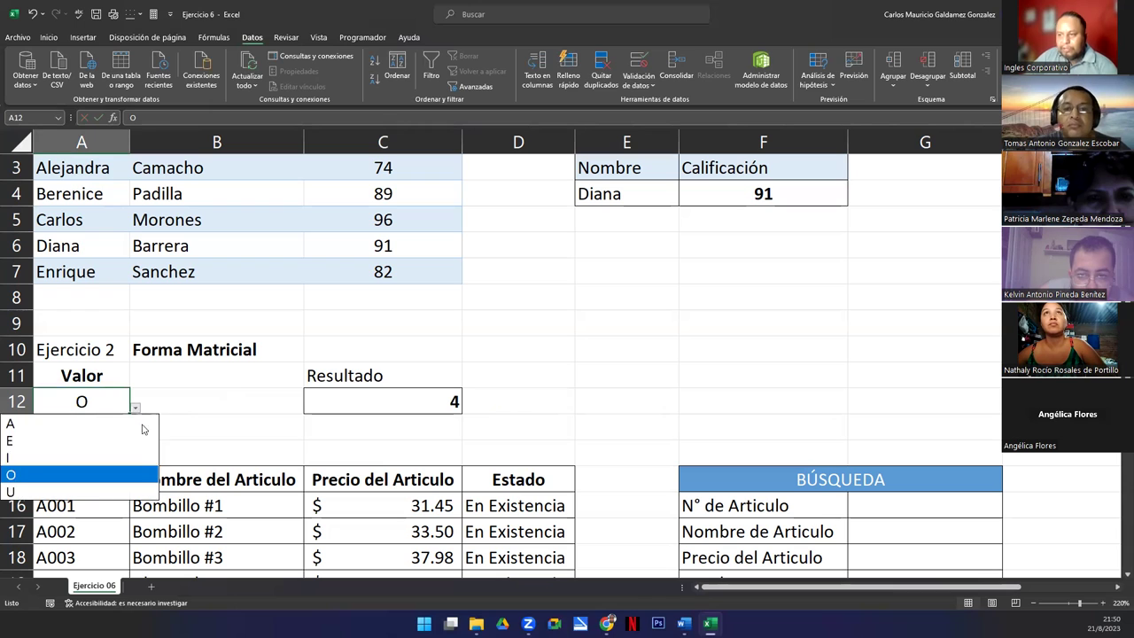
left_click(115, 486)
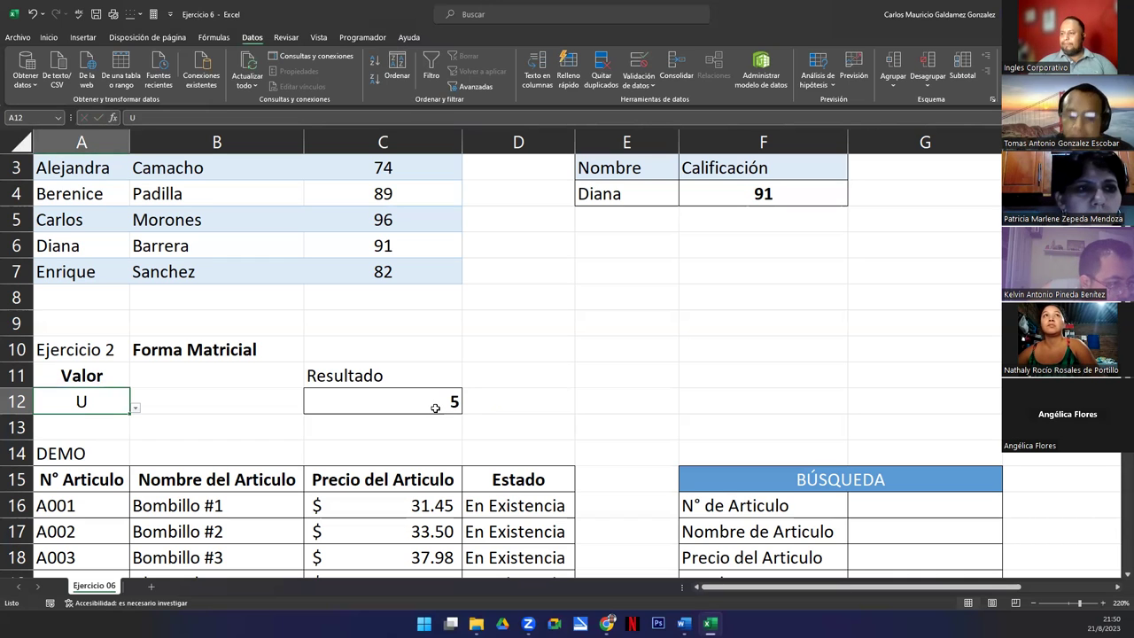
left_click(482, 403)
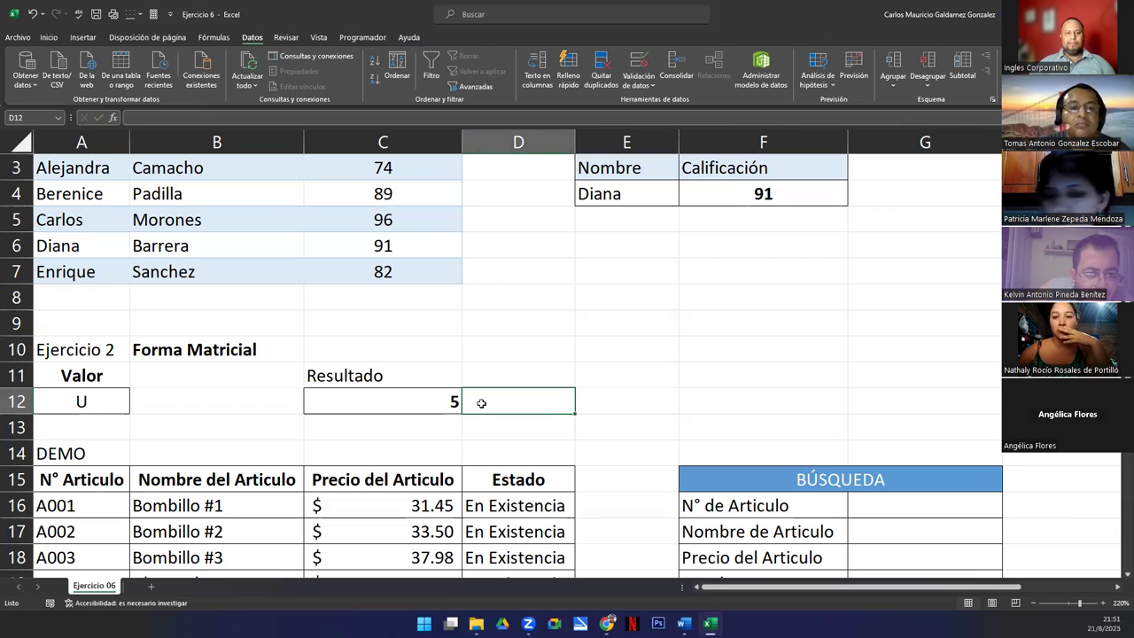
Examine the lookup value and matrix arguments of the BUSCAR formula in the Resultado cell C12
left_click(376, 410)
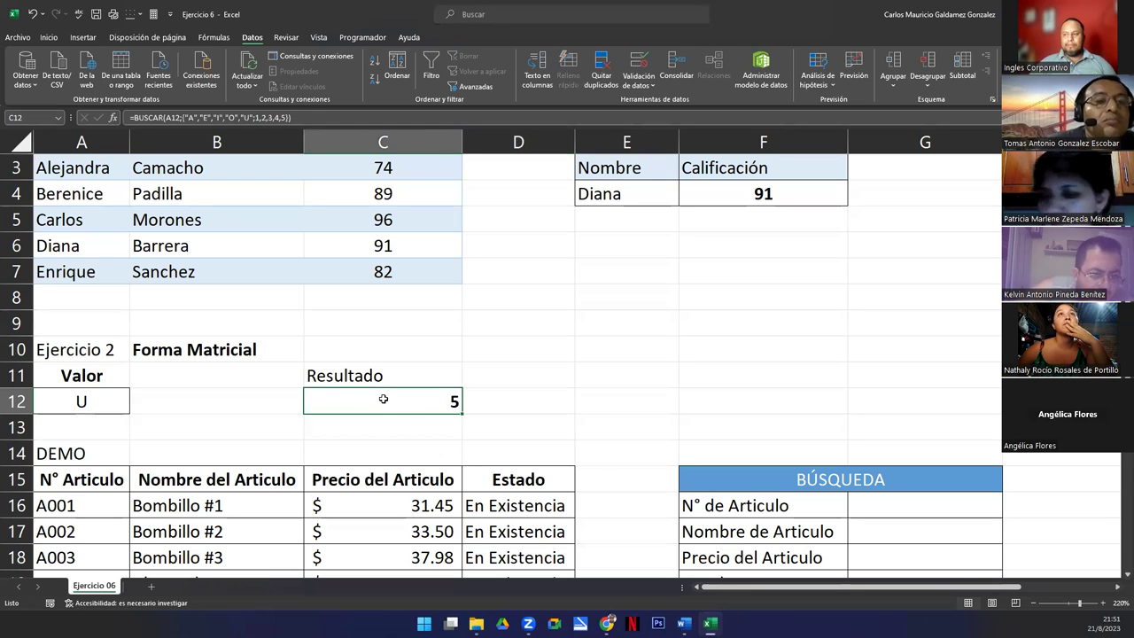
double_click(383, 398)
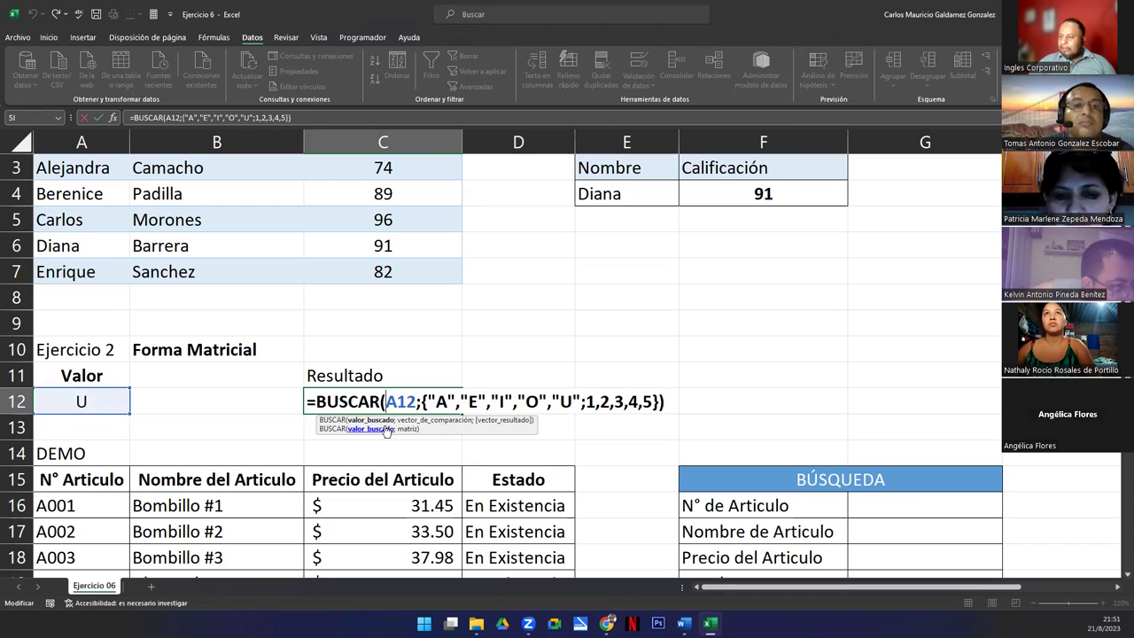
left_click(421, 402)
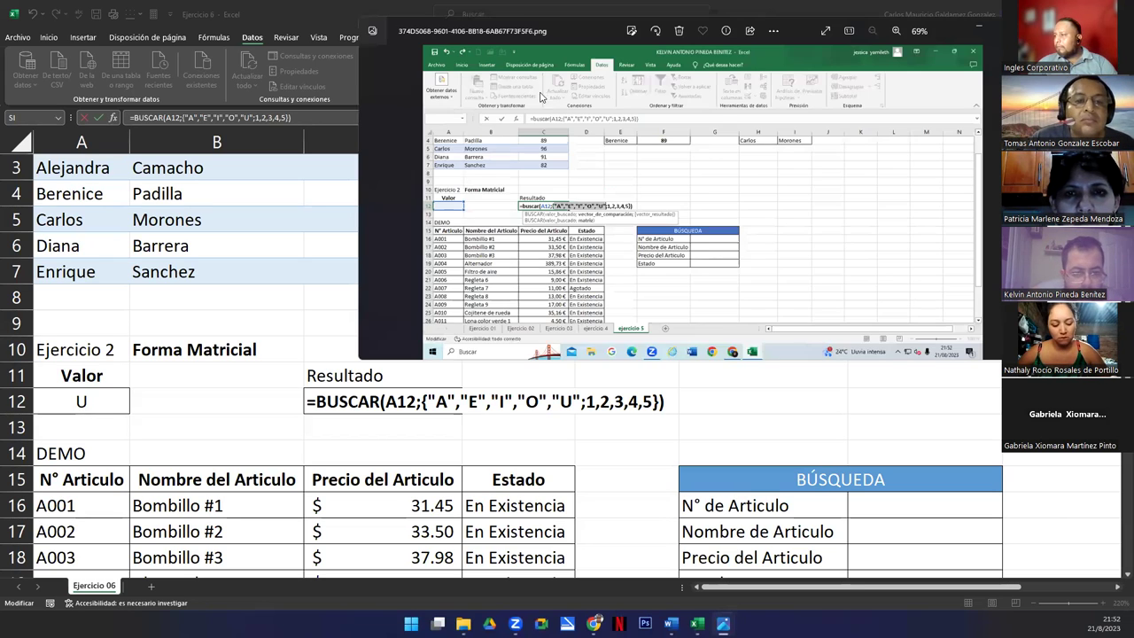
Compare the C12 BUSCAR formulas in the two shared screenshots, especially their closing characters, and close the cropped screenshot
scroll(610, 220, "up", 5)
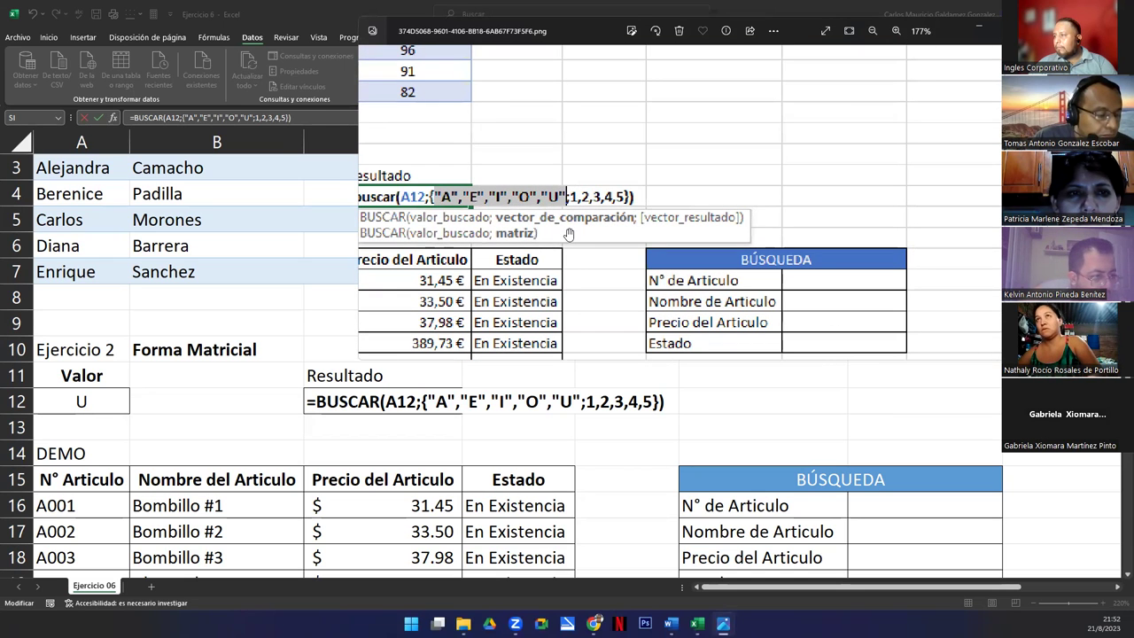
left_click_drag(413, 232, 545, 230)
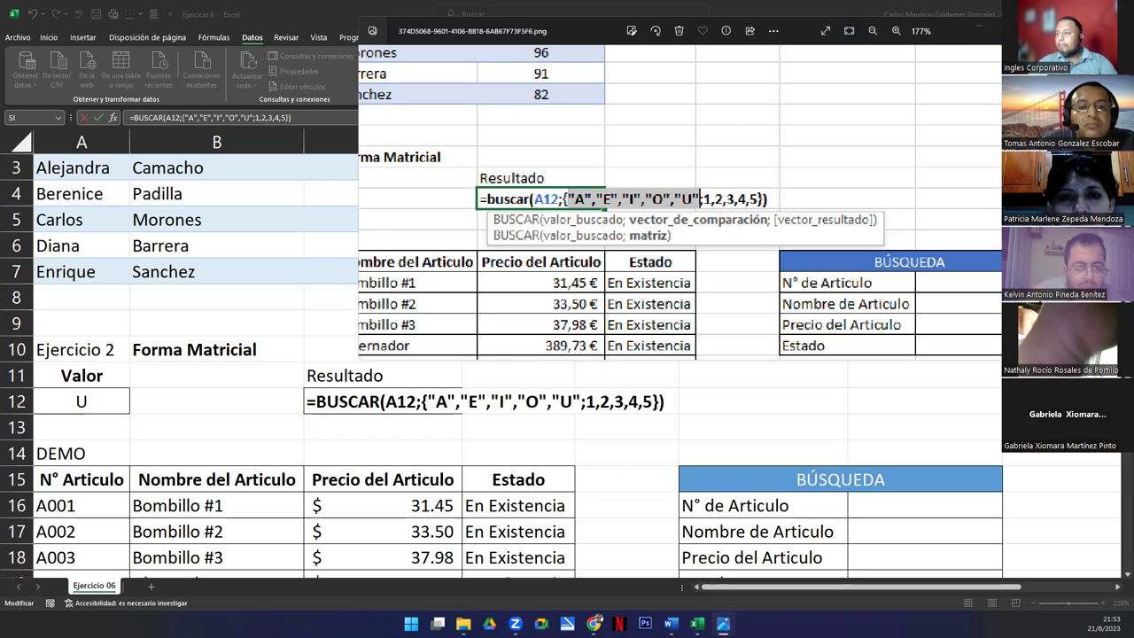
left_click_drag(779, 164, 476, 226)
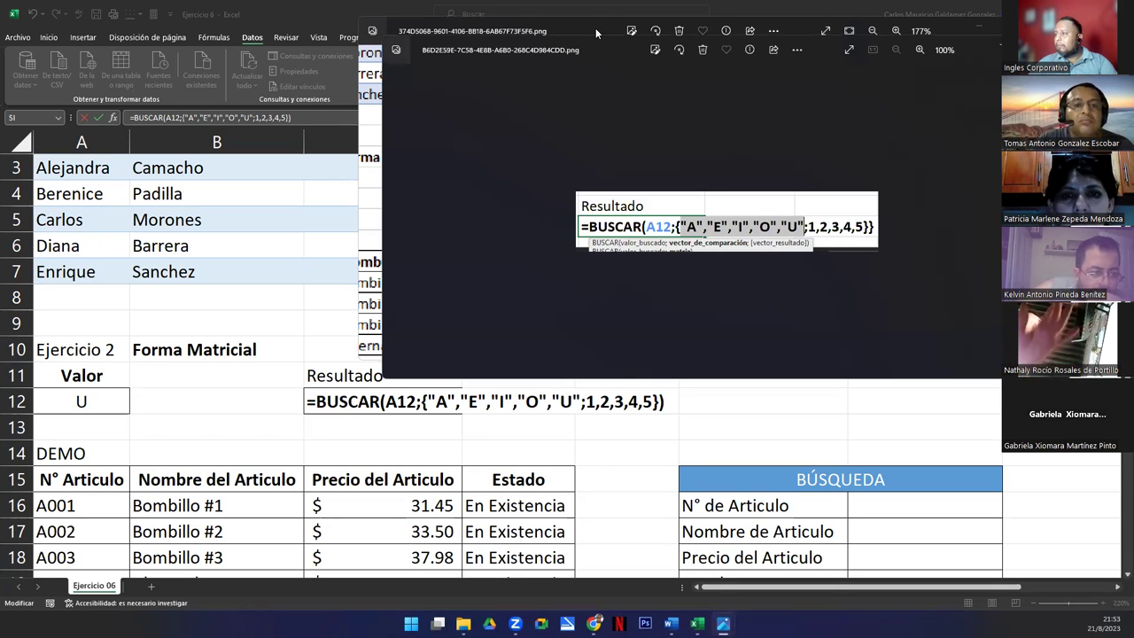
left_click_drag(595, 29, 596, 265)
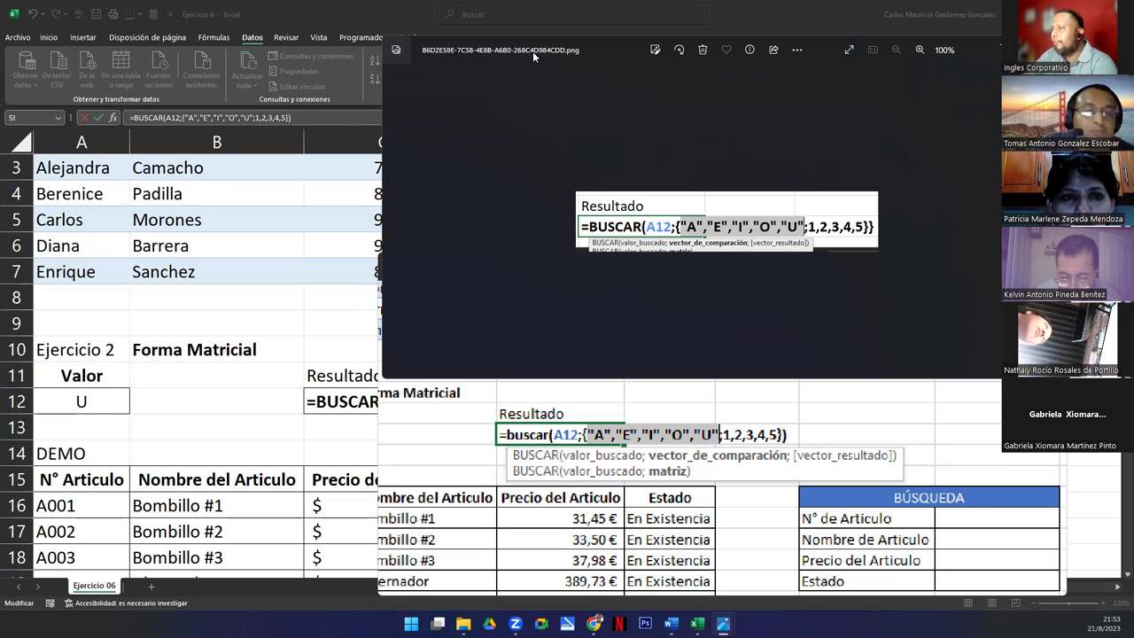
left_click_drag(532, 51, 534, 67)
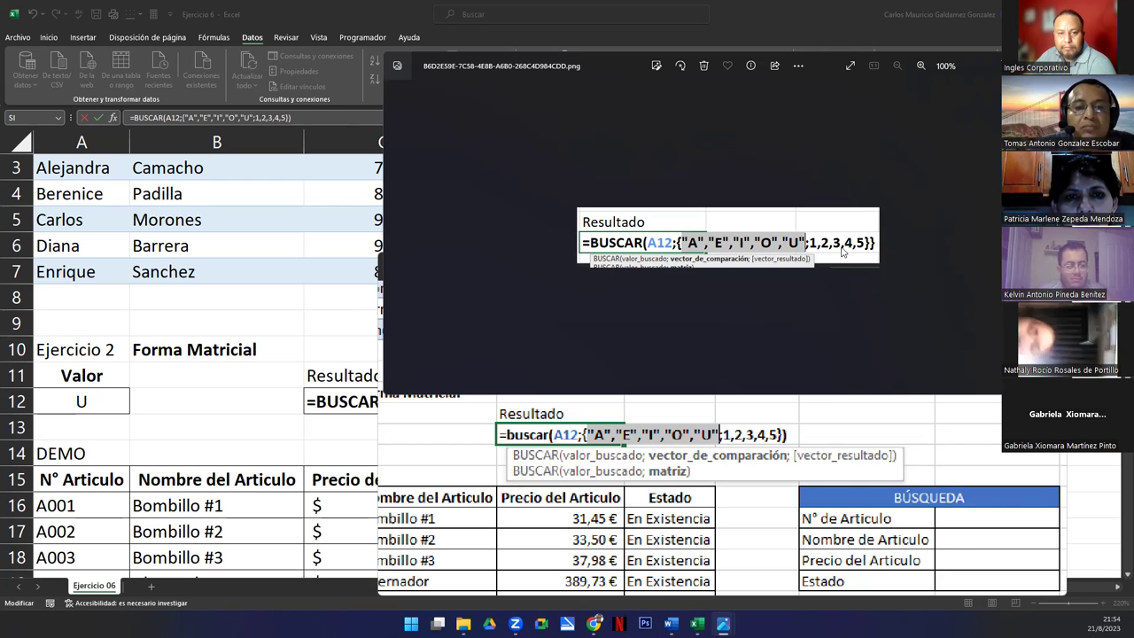
left_click_drag(610, 60, 574, 30)
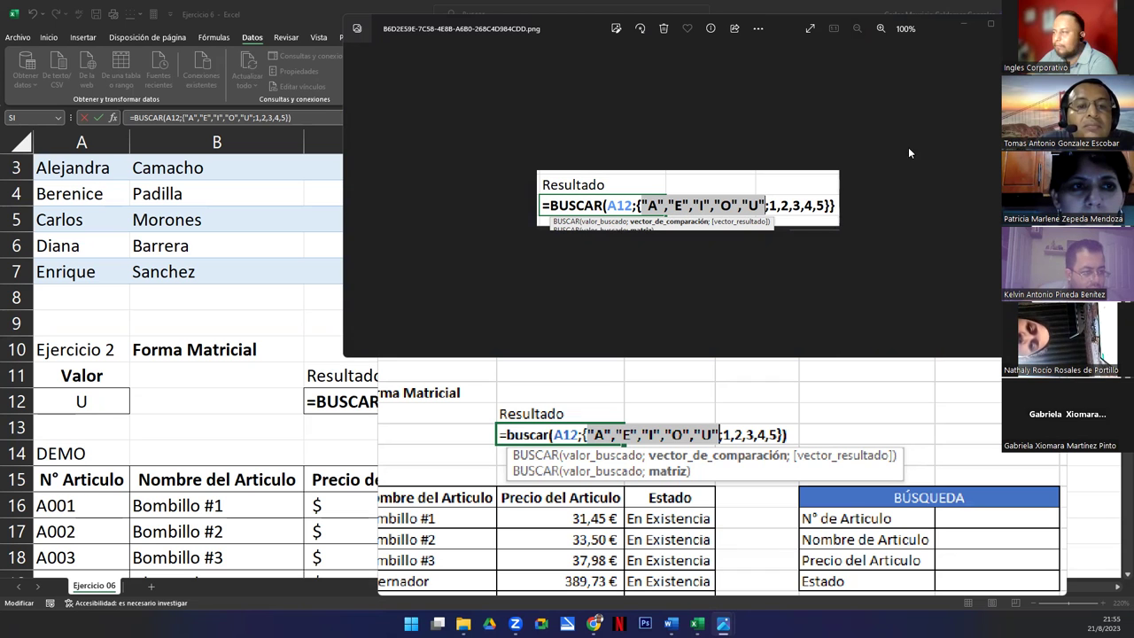
key("alt+F4")
Compare the formula and cell references in the remaining shared screenshot with the C12 formula in the worksheet, and close the image
left_click_drag(704, 348, 717, 387)
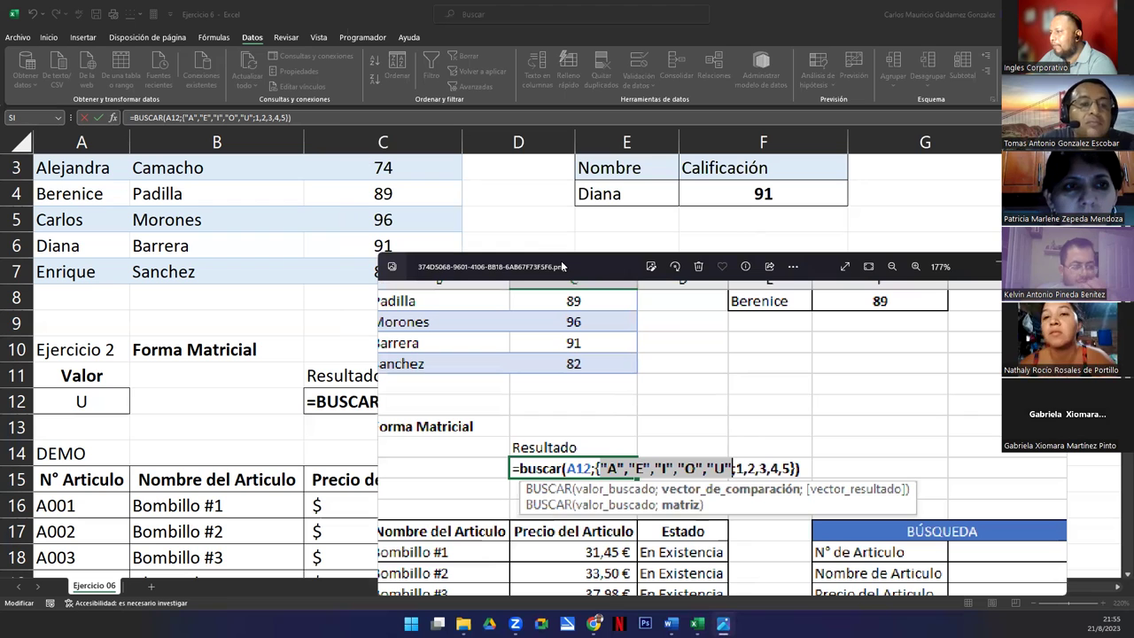
left_click_drag(565, 268, 587, 117)
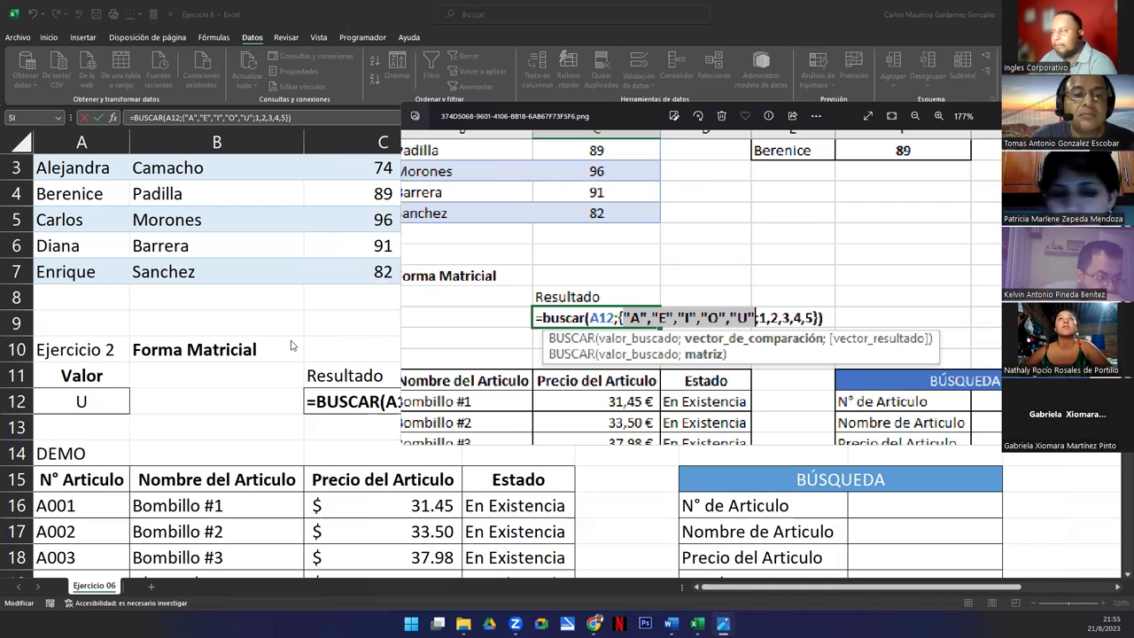
left_click_drag(601, 238, 822, 306)
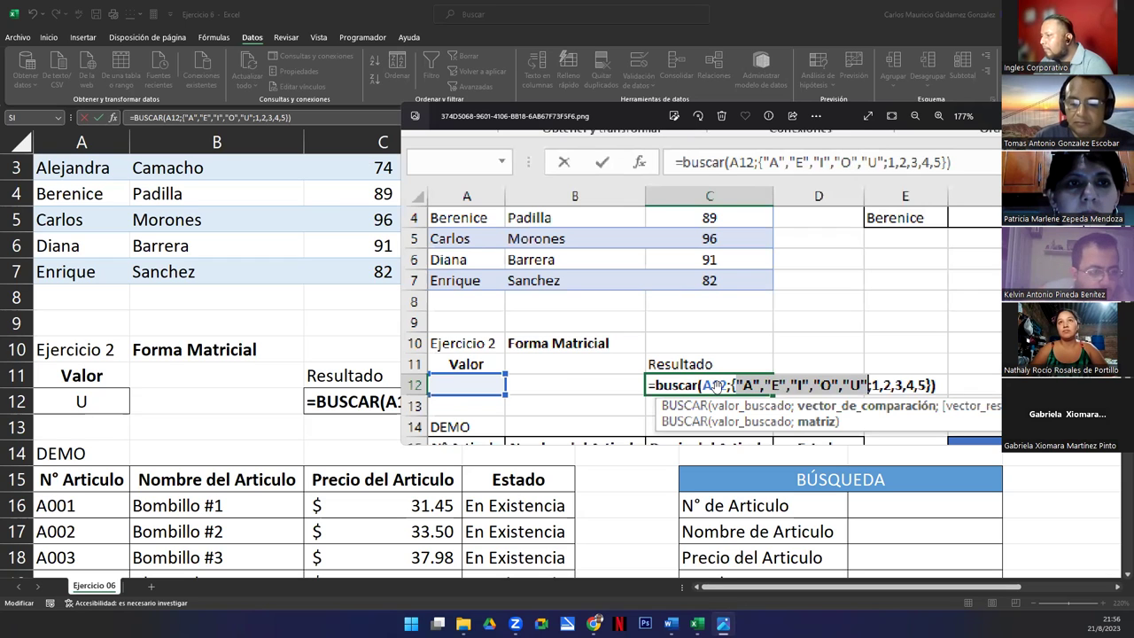
scroll(716, 387, "down", 2)
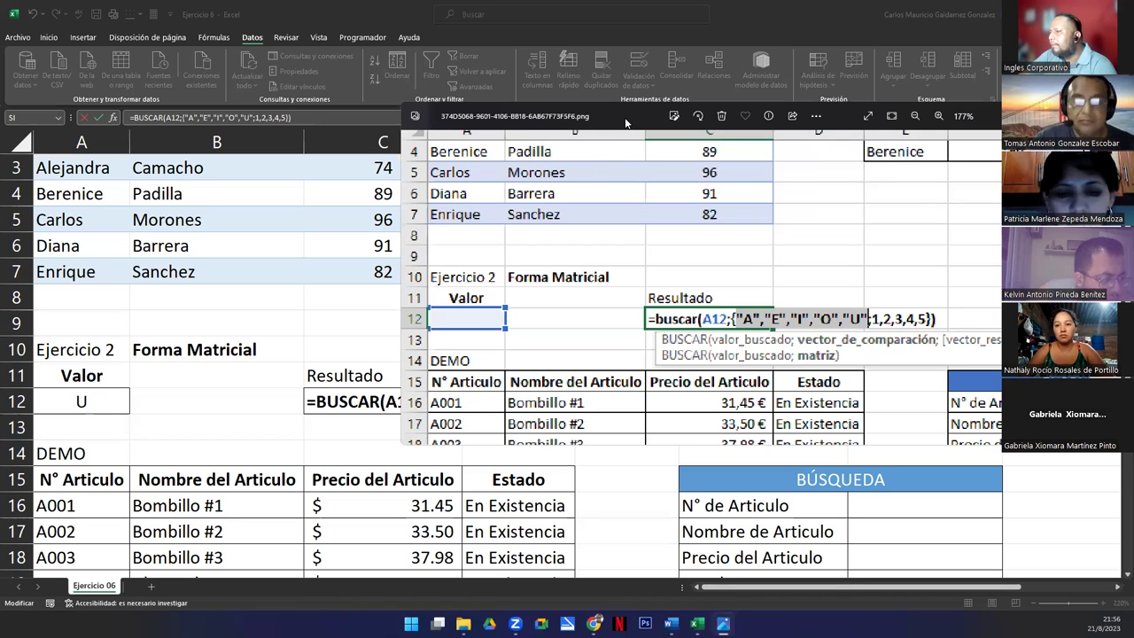
left_click_drag(626, 122, 672, 41)
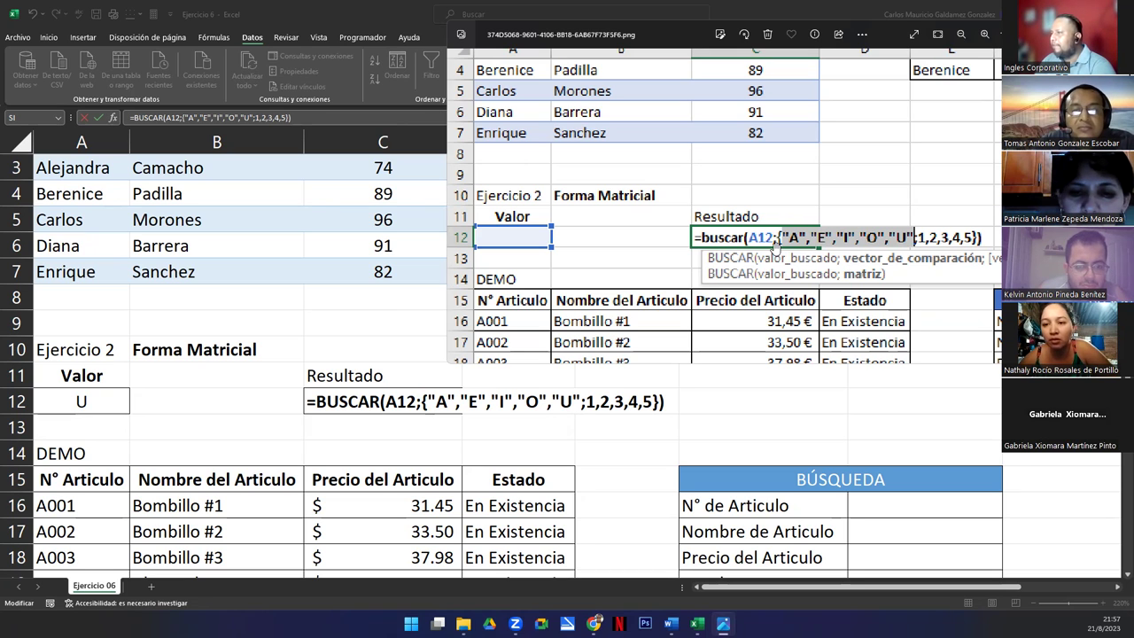
left_click_drag(739, 198, 855, 303)
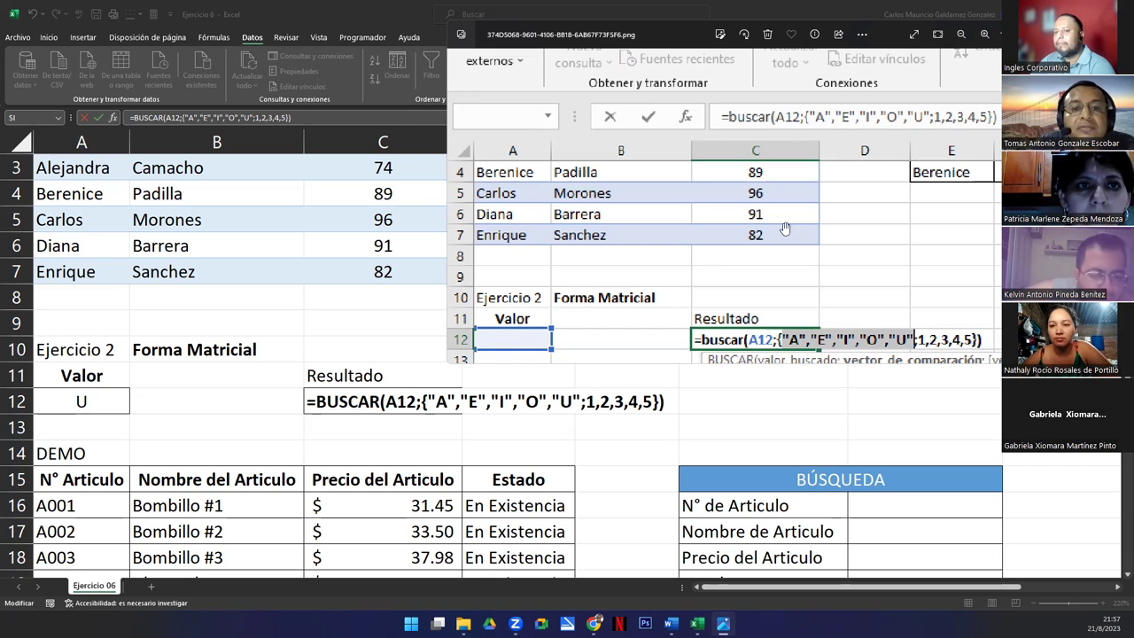
left_click_drag(869, 167, 812, 213)
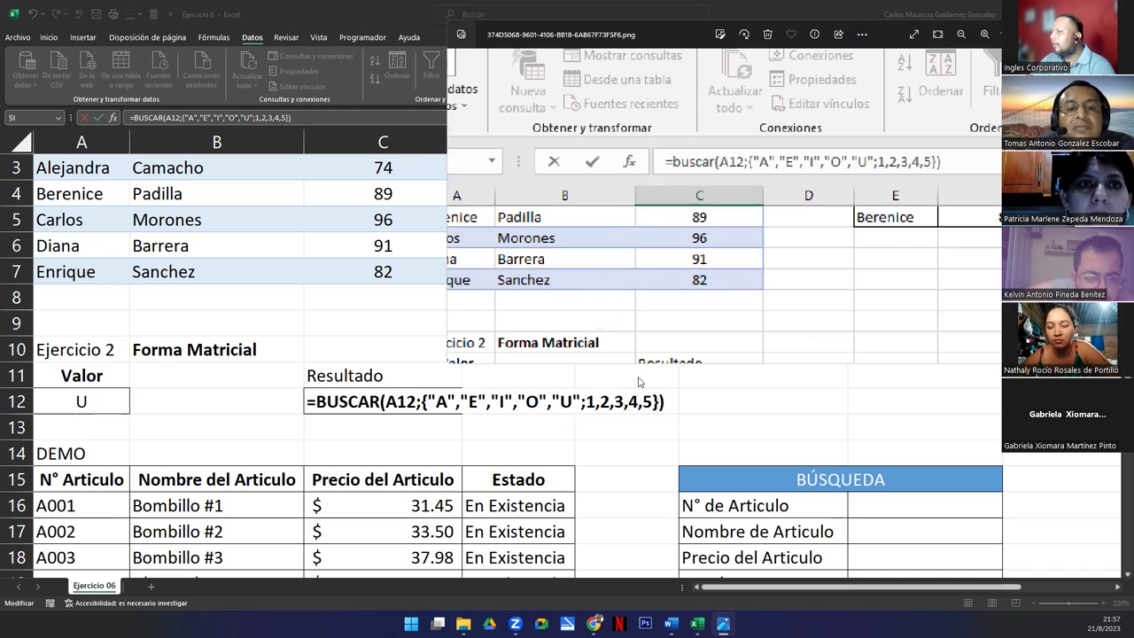
left_click_drag(780, 215, 781, 244)
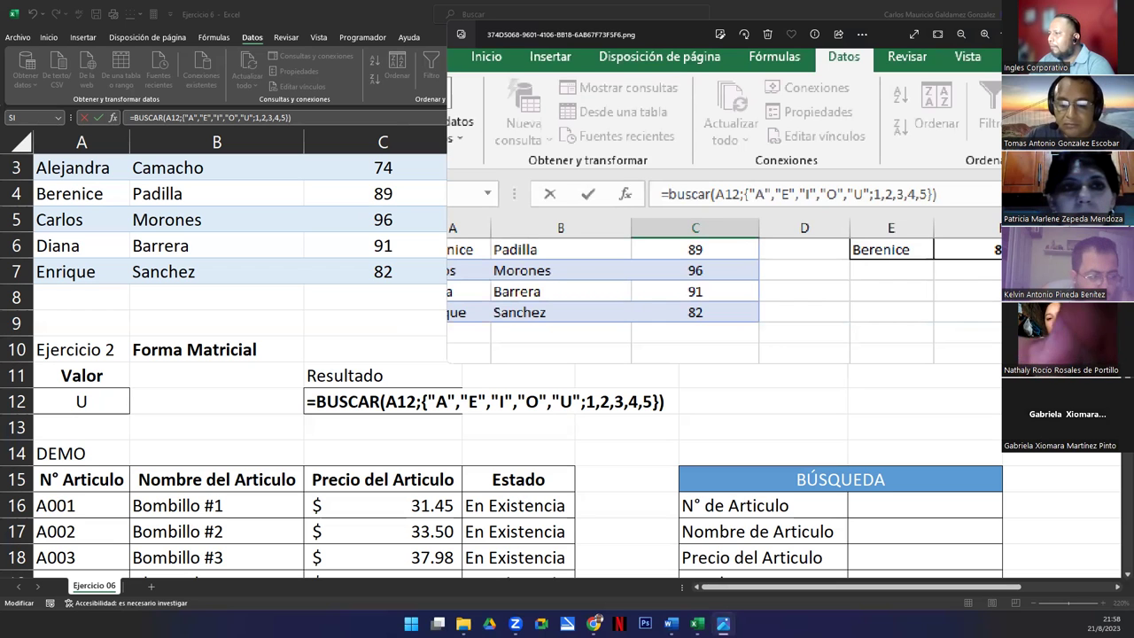
scroll(663, 212, "down", 5)
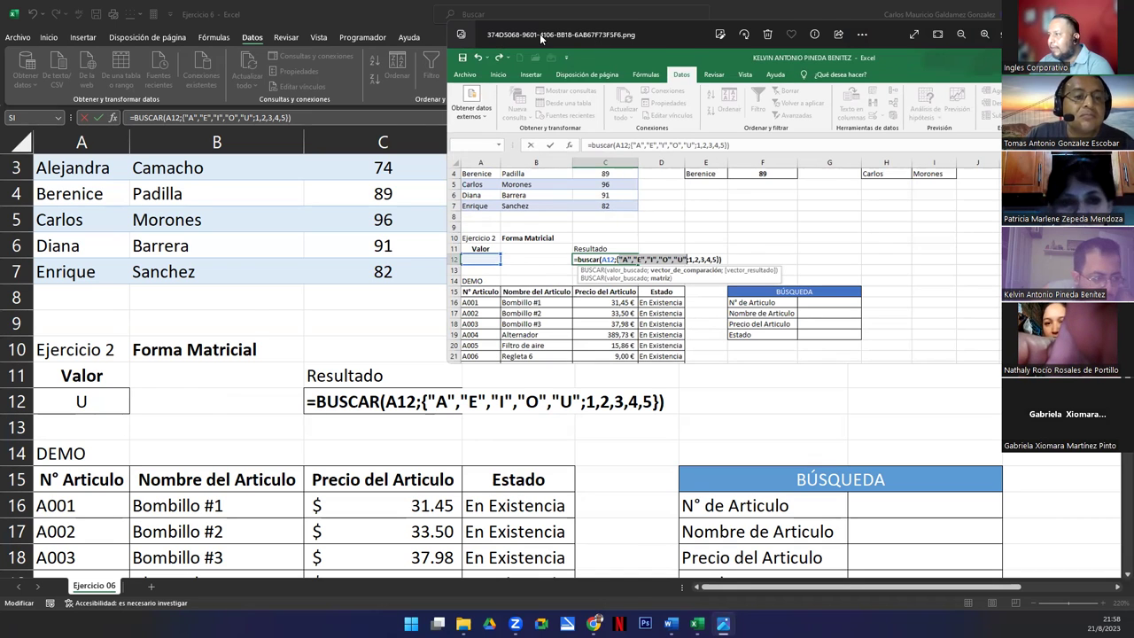
left_click_drag(540, 34, 253, 33)
key("alt+F4")
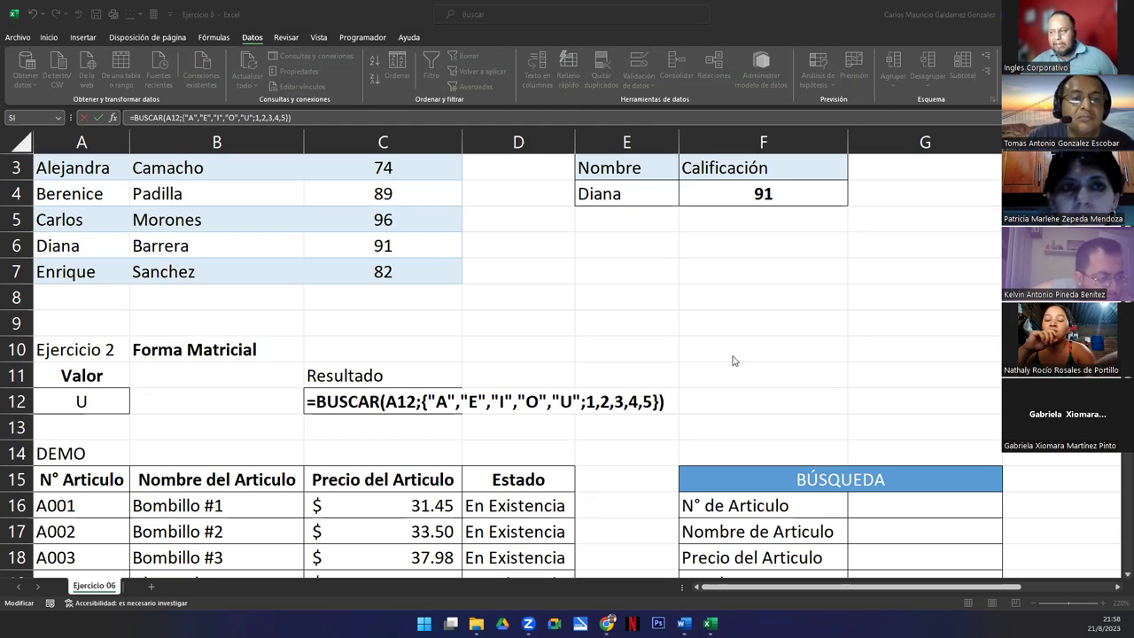
Leave the C12 formula without changing it and centre the Resultado value horizontally in its cell
left_click(481, 401)
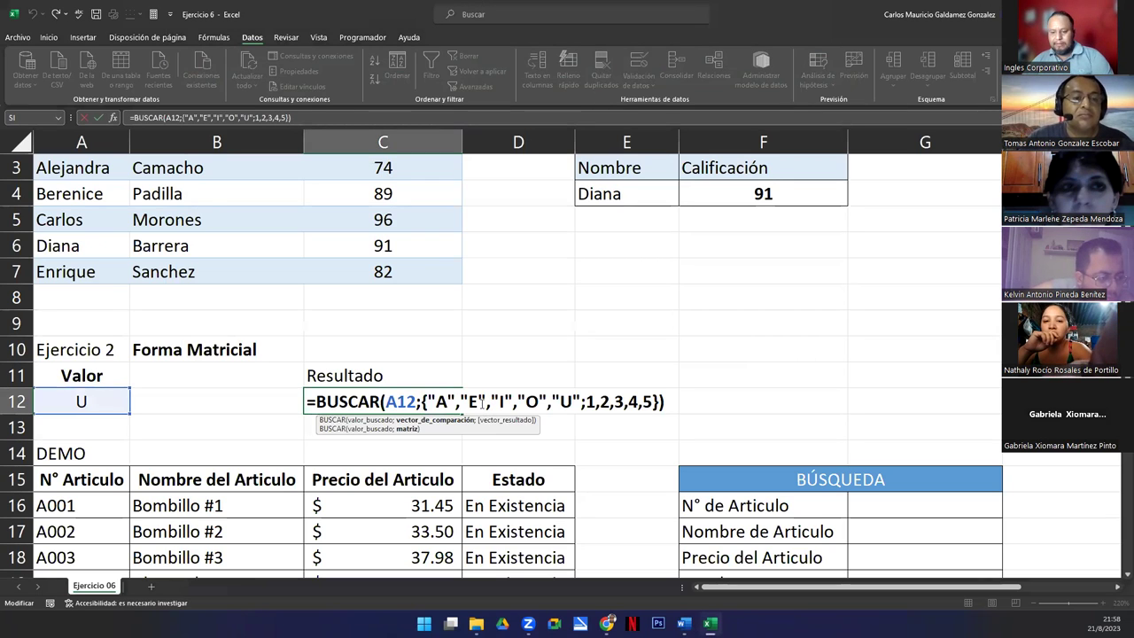
left_click(410, 396)
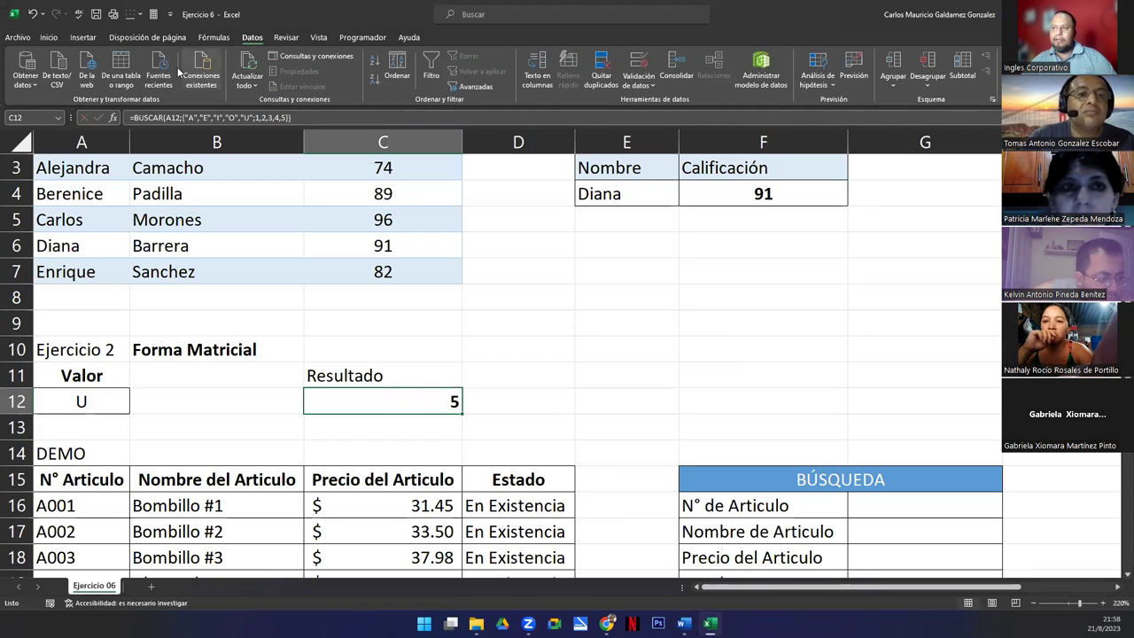
left_click(49, 38)
left_click(274, 79)
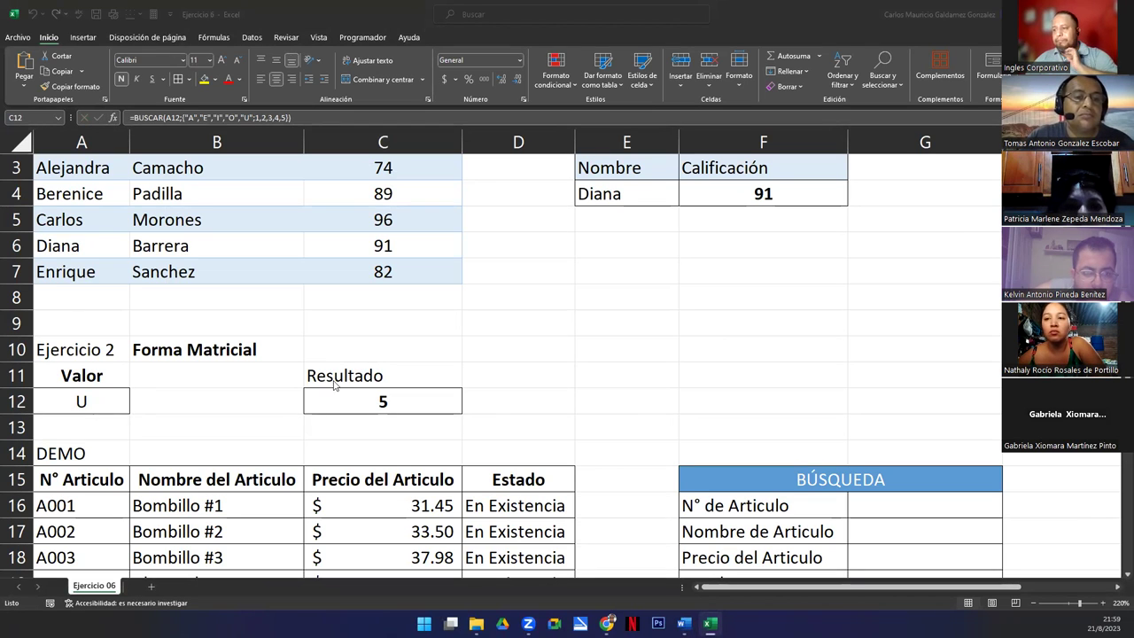
left_click(357, 401)
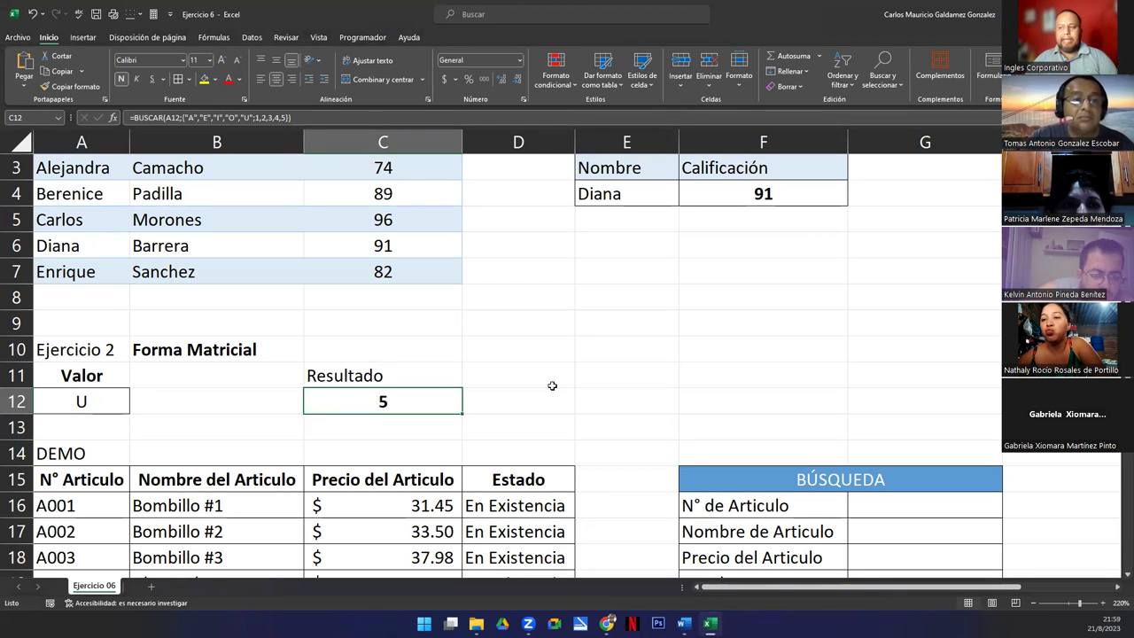
Review the Ejercicio 2 block in A10:C12 and the DEMO article table with its BÚSQUEDA form
scroll(559, 385, "down", 5)
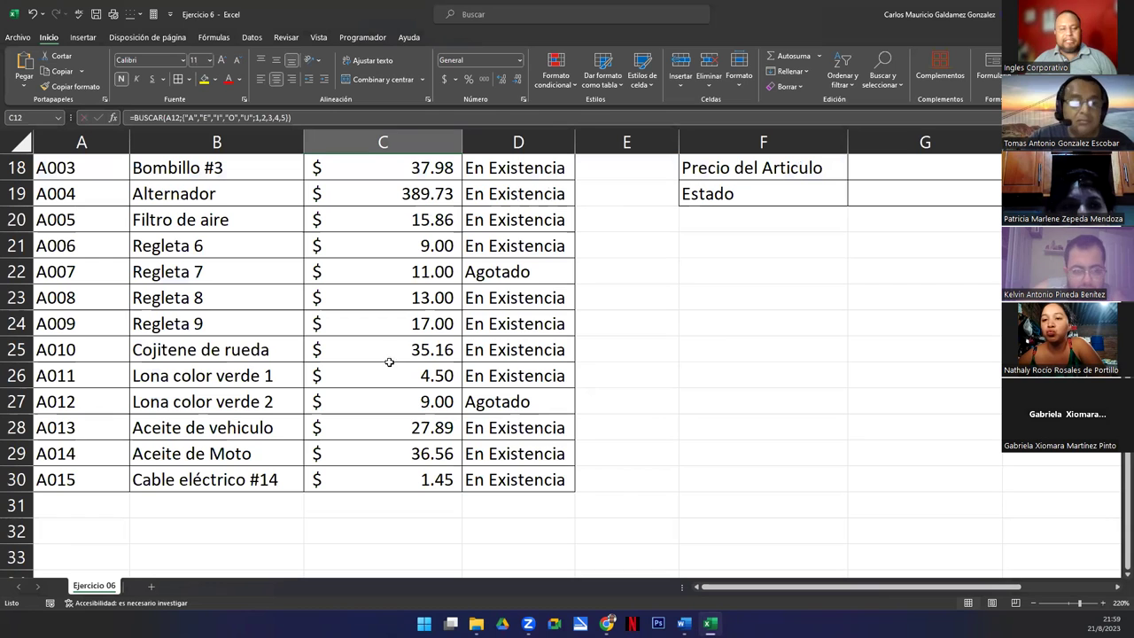
scroll(328, 340, "down", 1)
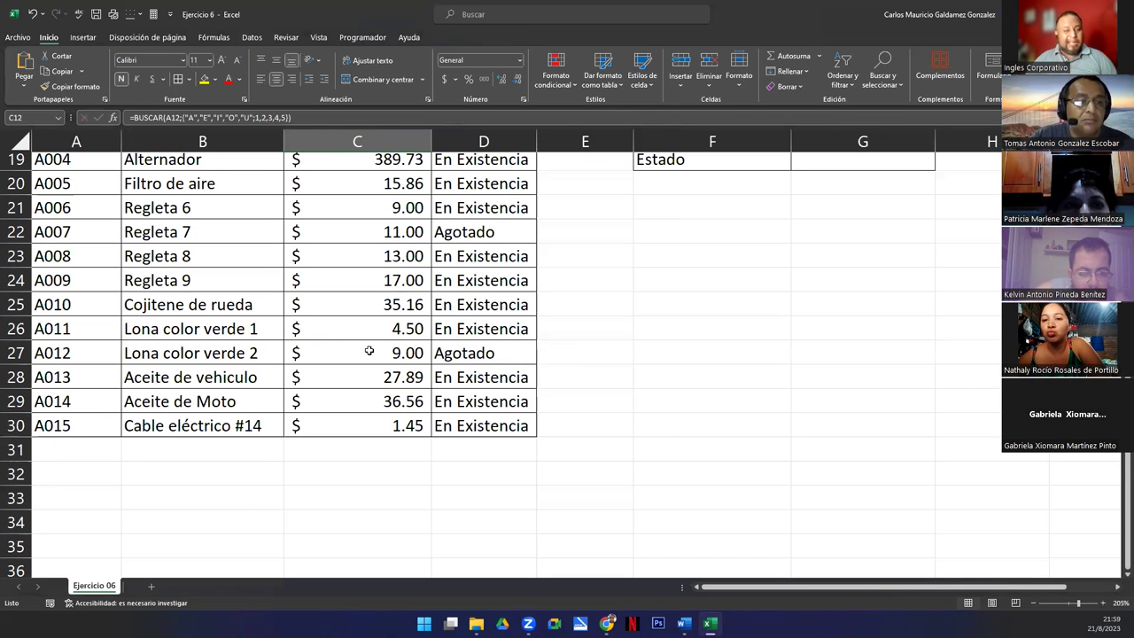
scroll(327, 340, "up", 3)
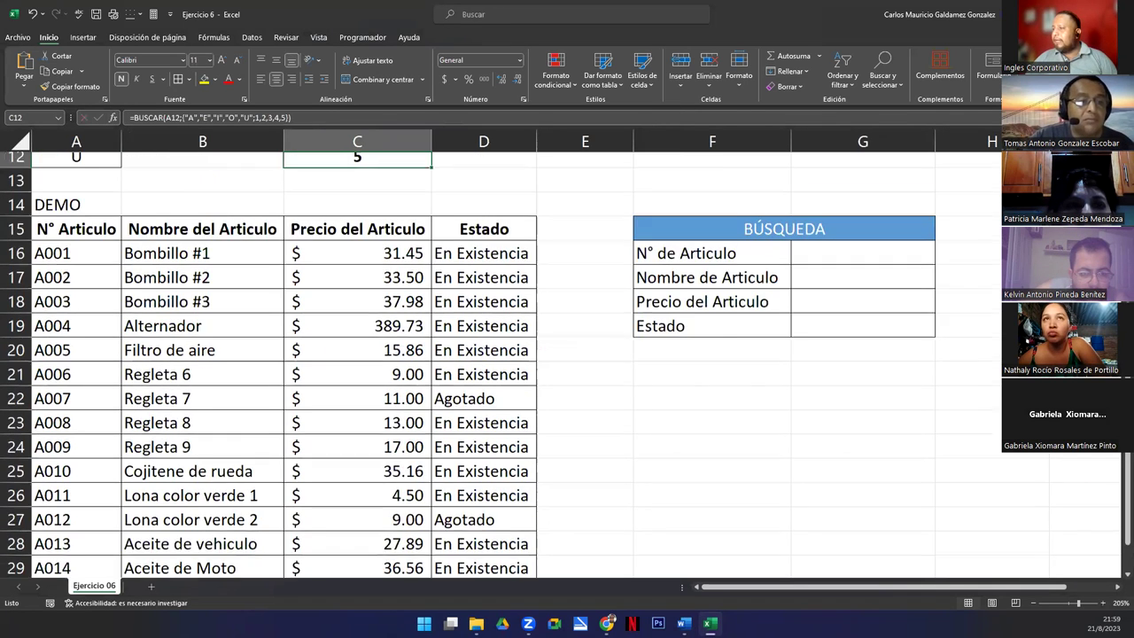
scroll(798, 321, "down", 1)
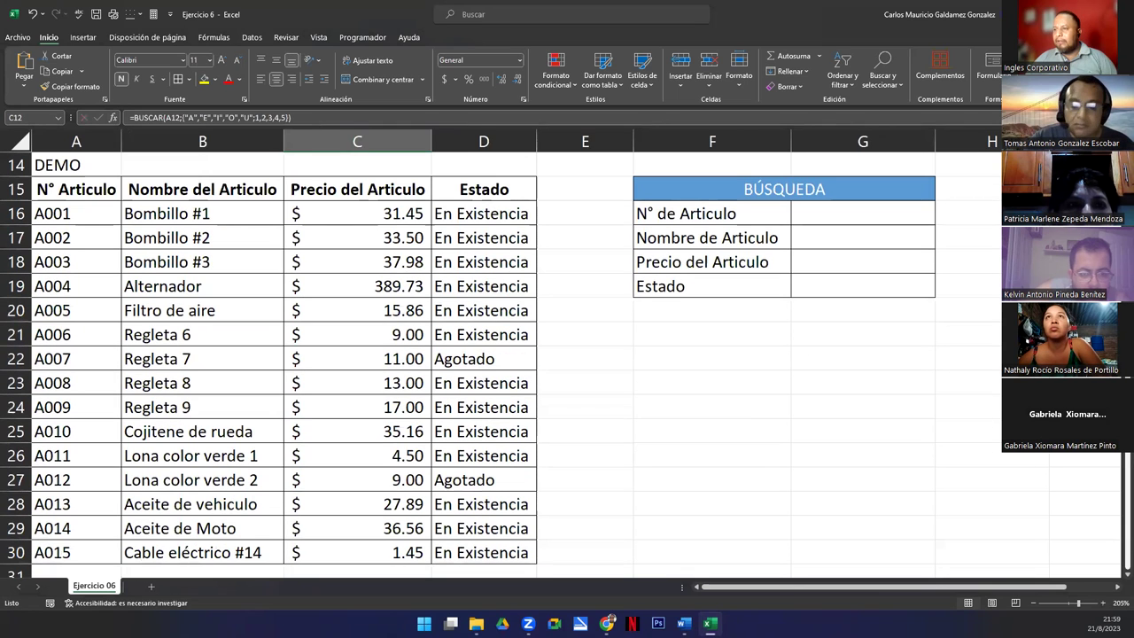
scroll(202, 293, "down", 1)
scroll(202, 294, "up", 5)
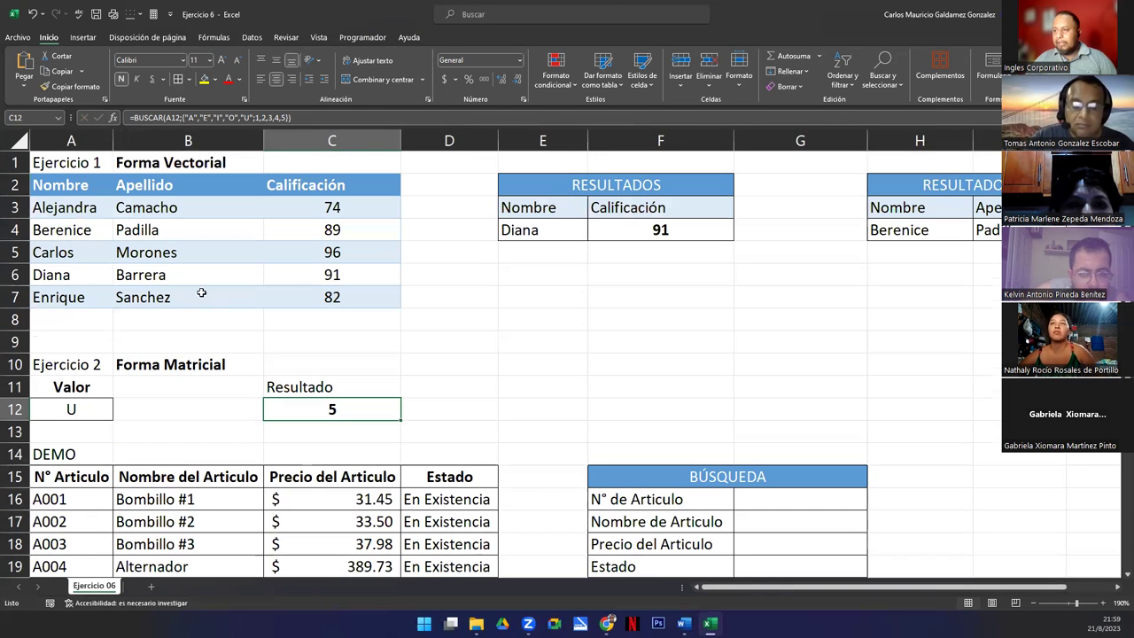
left_click_drag(49, 366, 329, 406)
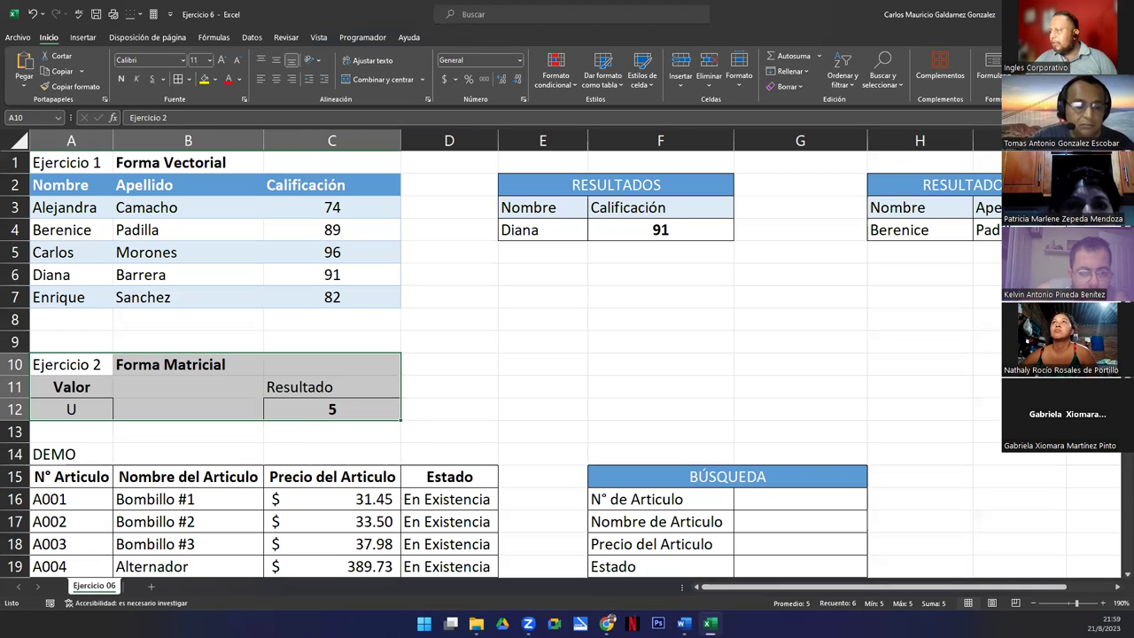
scroll(1116, 523, "down", 4)
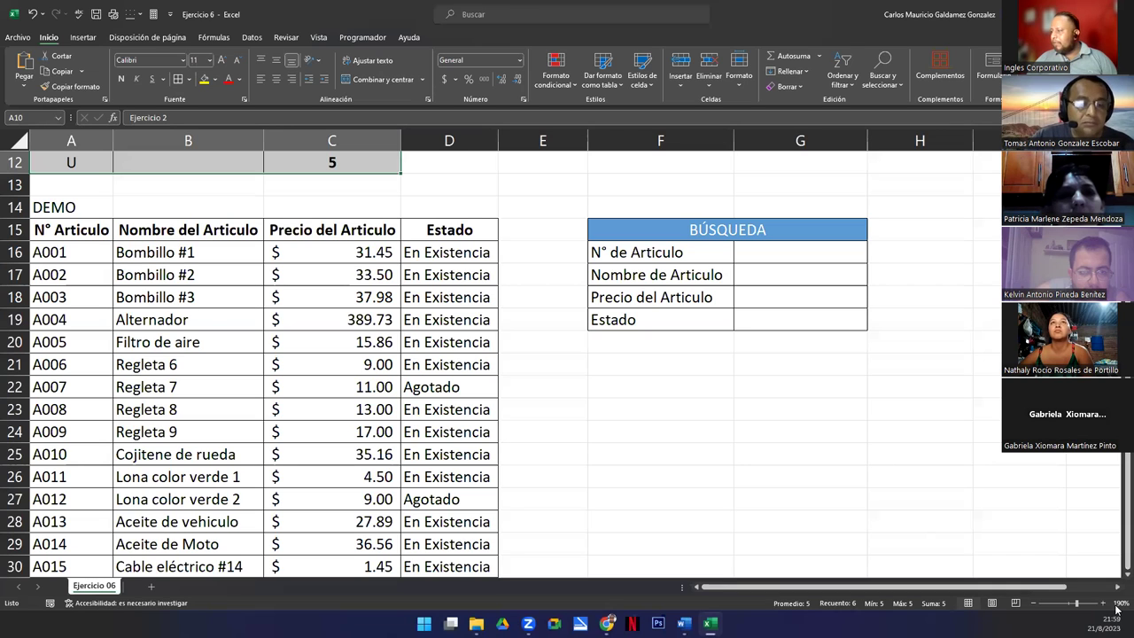
scroll(1117, 579, "down", 1)
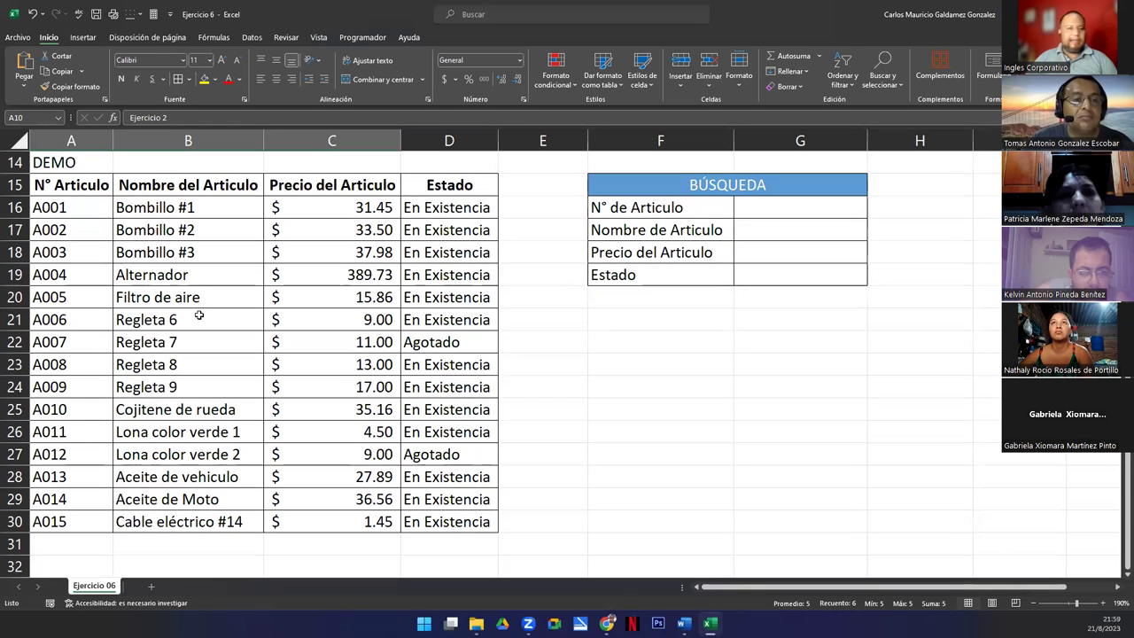
Choose article A006 as the N° de Articulo in cell G16 of the BÚSQUEDA form
left_click(741, 211)
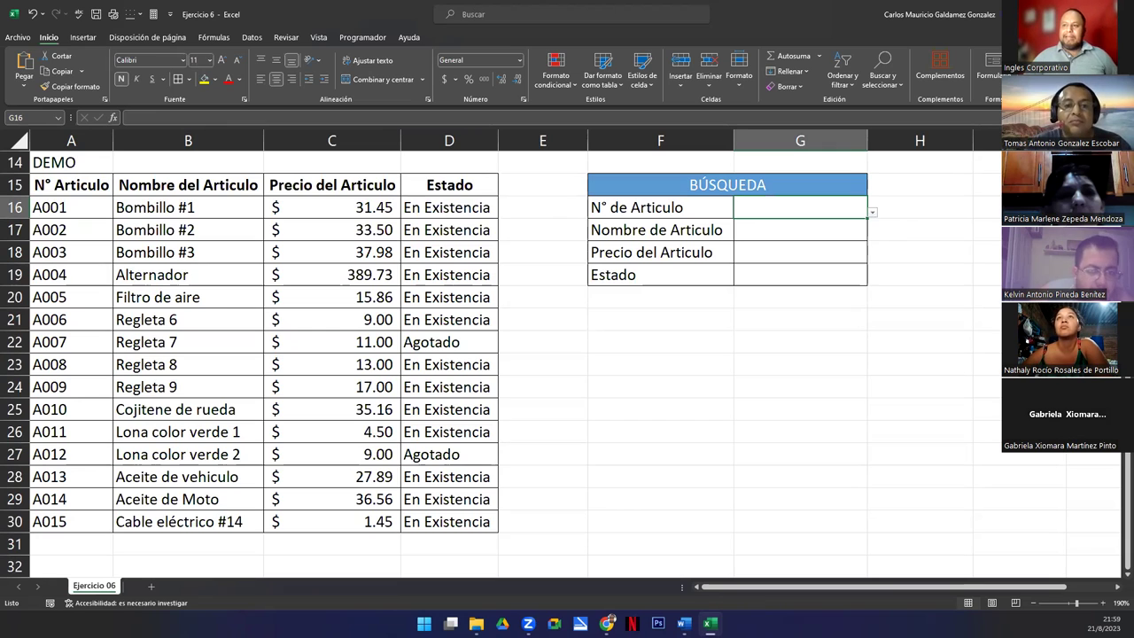
left_click(84, 205)
left_click_drag(82, 206, 88, 210)
left_click(778, 210)
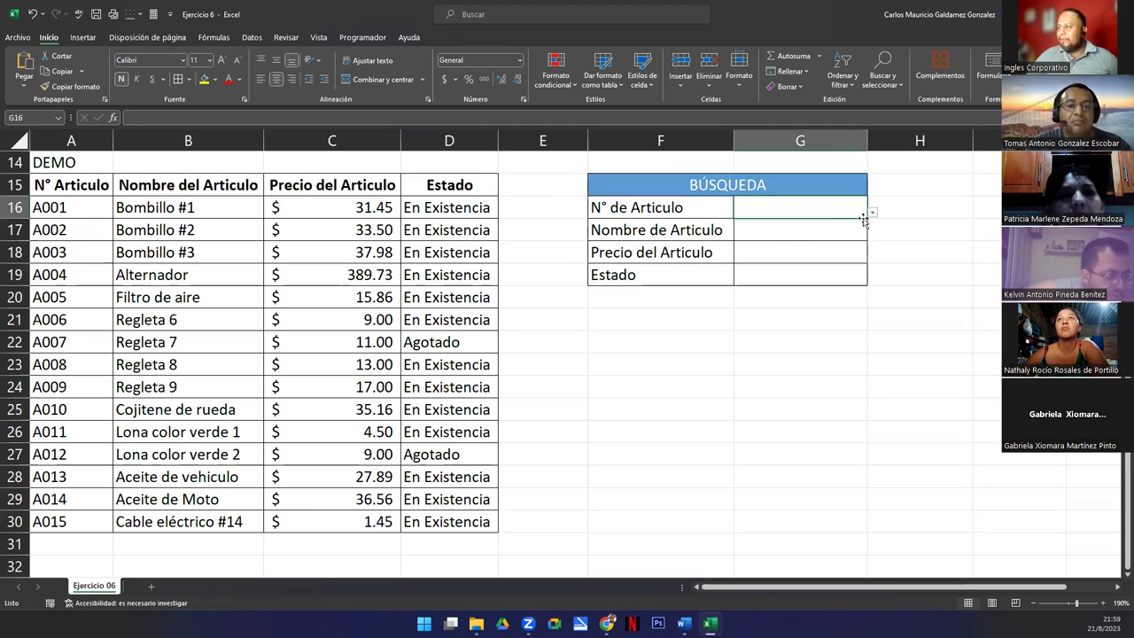
left_click(874, 213)
left_click(854, 208)
left_click(873, 214)
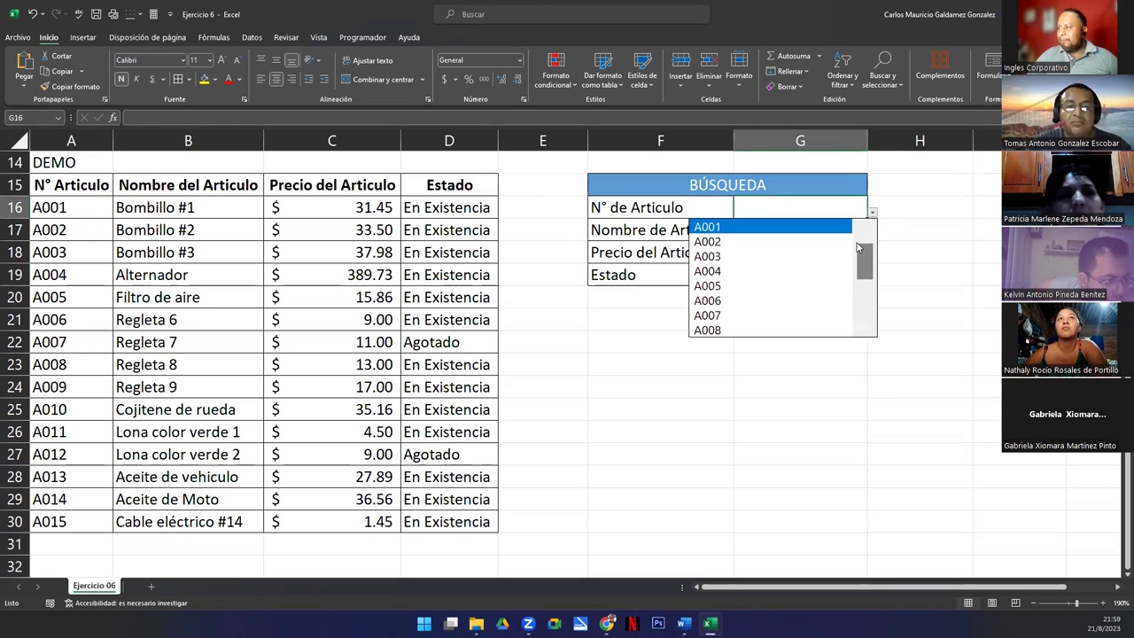
left_click(769, 303)
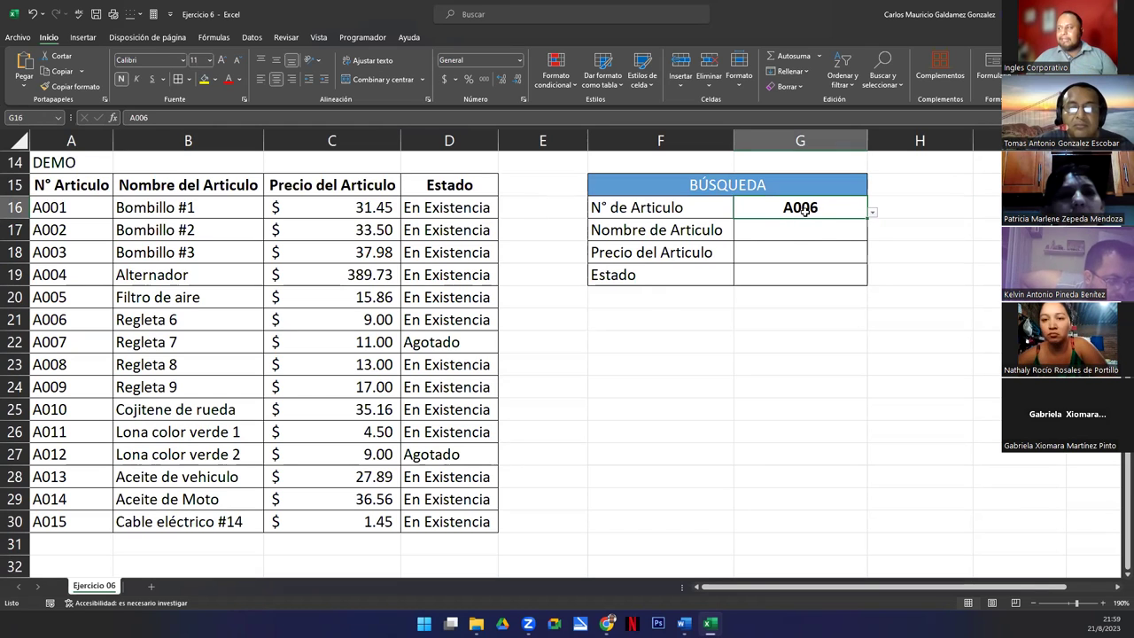
Match the Nombre de Articulo, Precio del Articulo and Estado cells of the BÚSQUEDA form with their source columns B, C and D, rows 16 to 30
left_click_drag(773, 230, 773, 271)
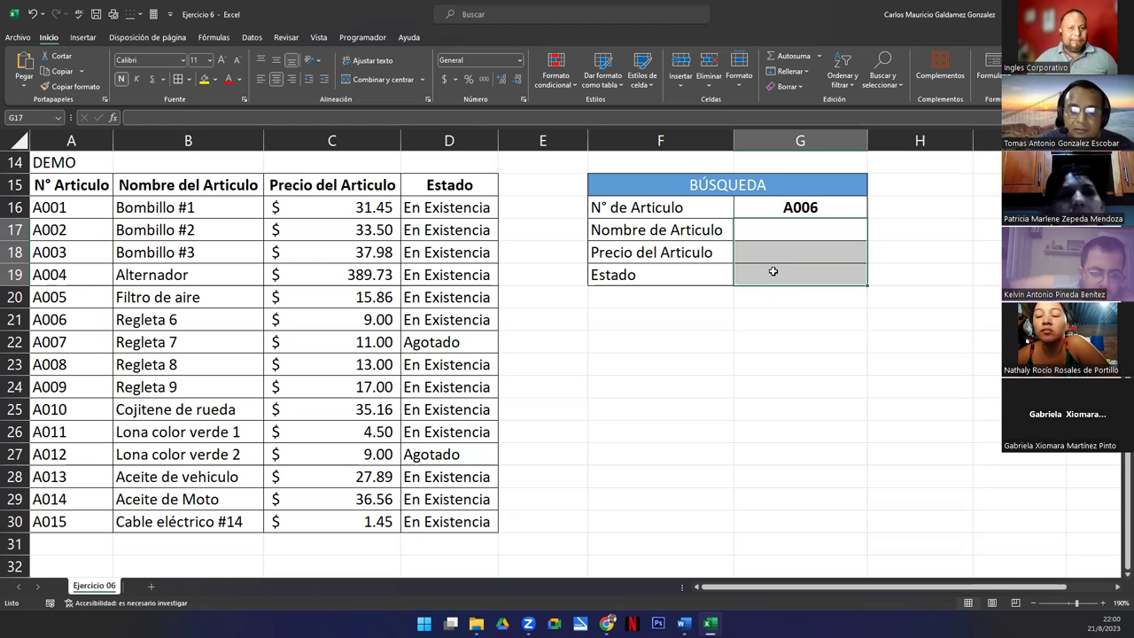
left_click(765, 228)
left_click_drag(133, 207, 178, 523)
left_click(738, 253)
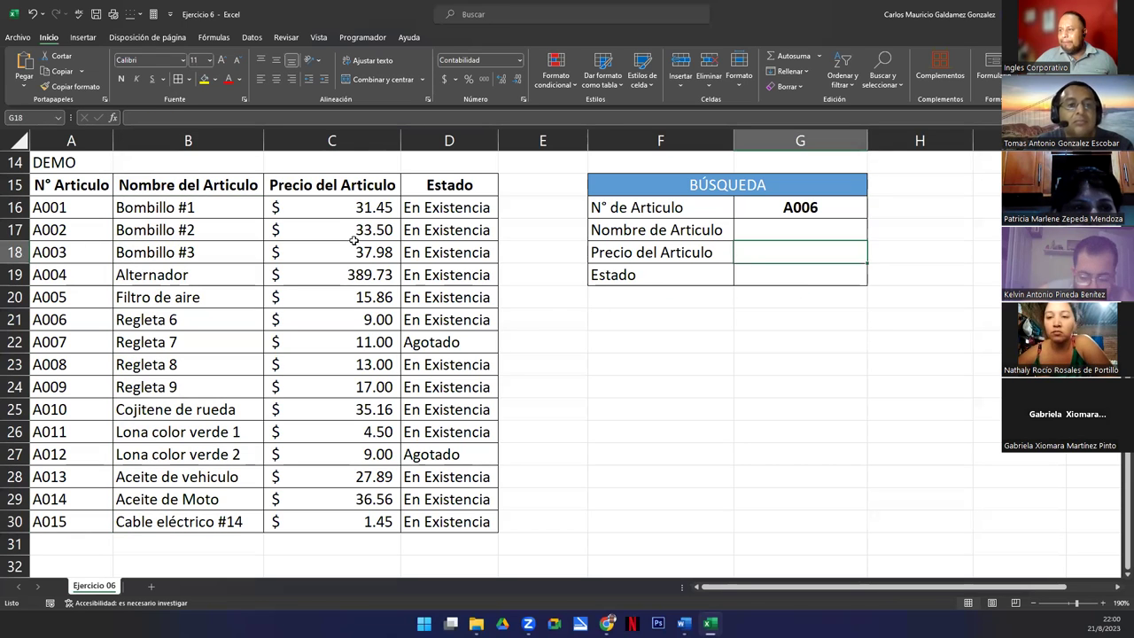
left_click_drag(329, 218, 343, 511)
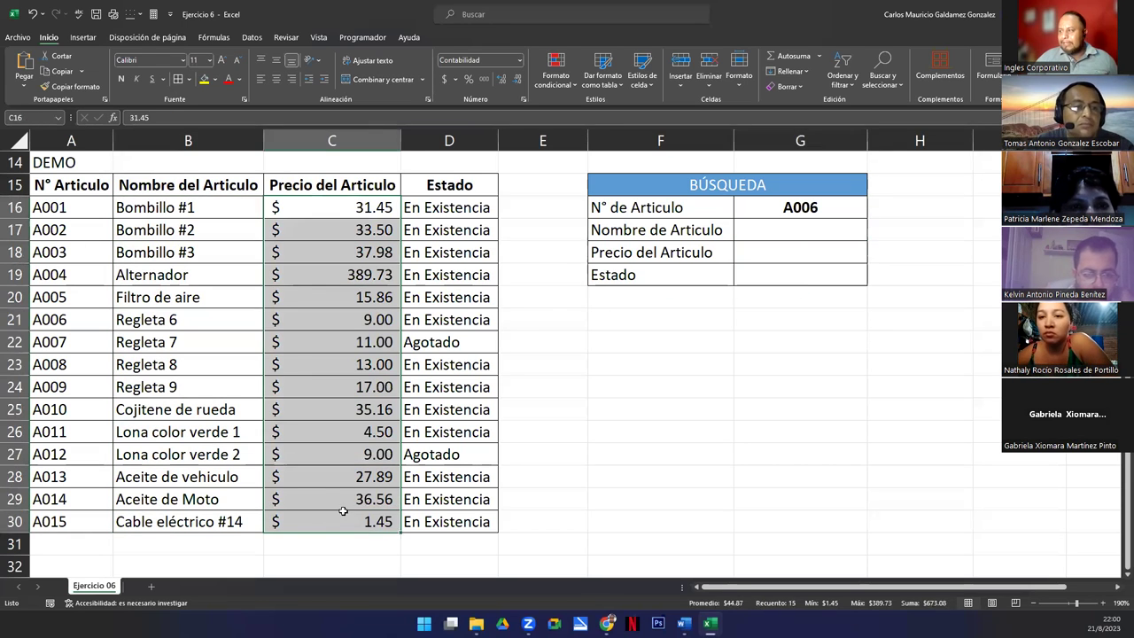
left_click(797, 270)
left_click_drag(461, 205, 455, 519)
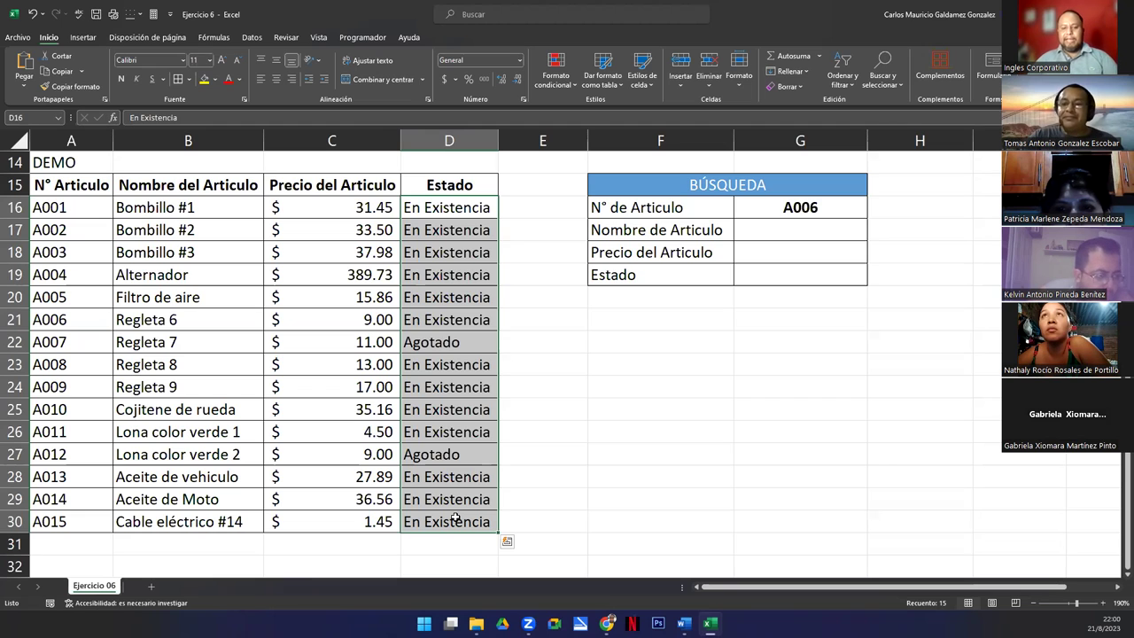
Set the N° de Articulo in the BÚSQUEDA form to A009
left_click(851, 207)
left_click(872, 212)
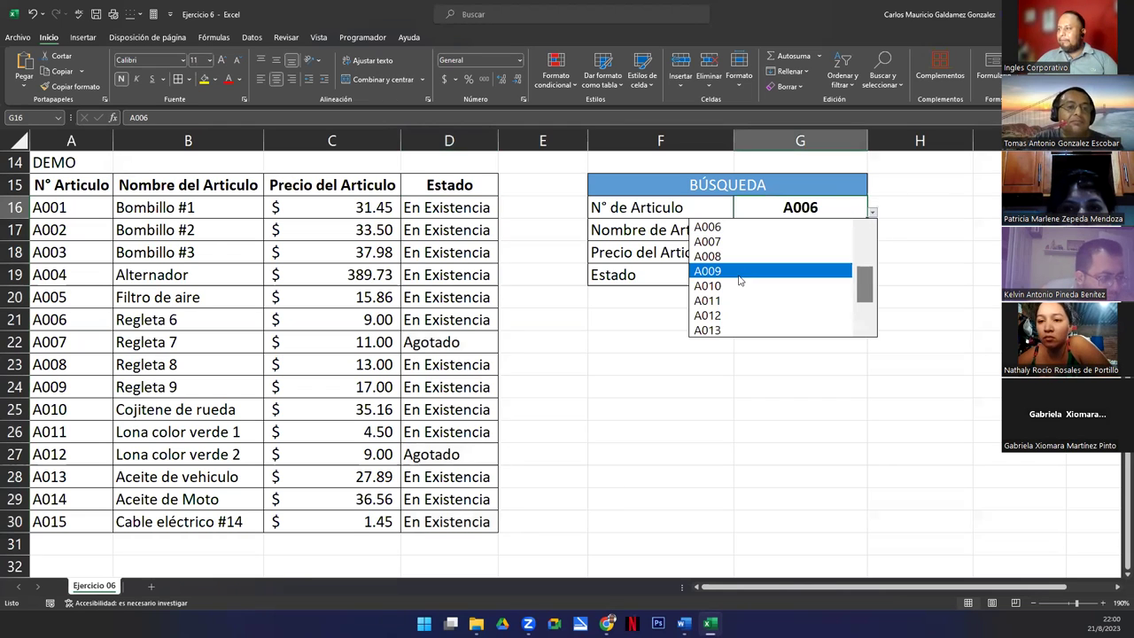
left_click(737, 271)
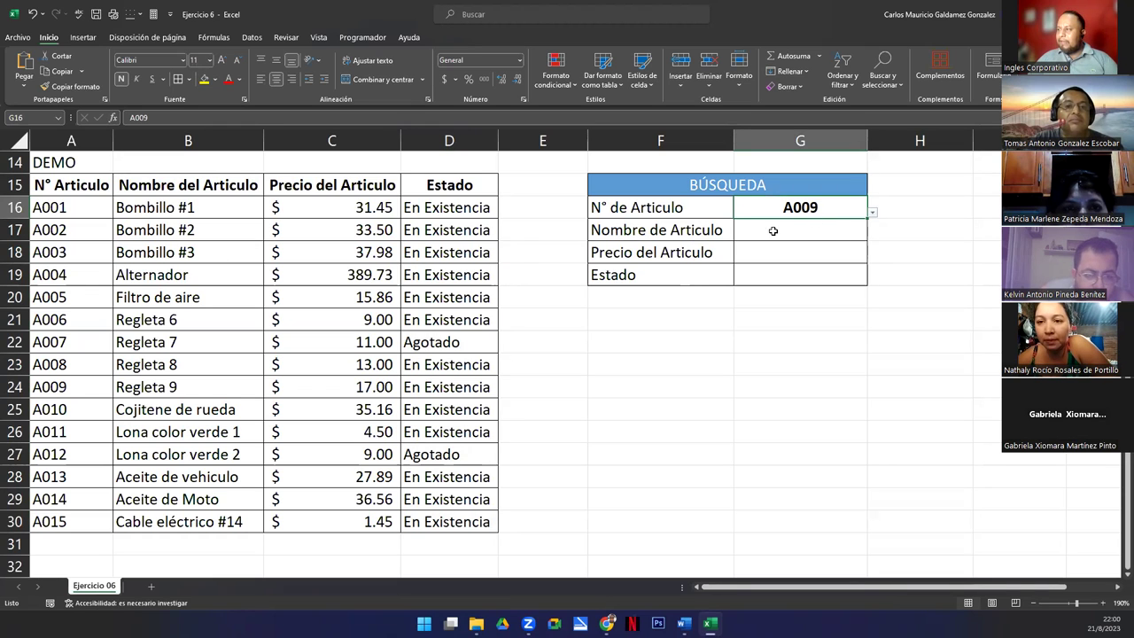
Examine the result cells G17:G19 of the BÚSQUEDA form, ending with the Nombre de Articulo cell G17 selected
left_click_drag(773, 230, 772, 274)
left_click_drag(780, 234, 784, 275)
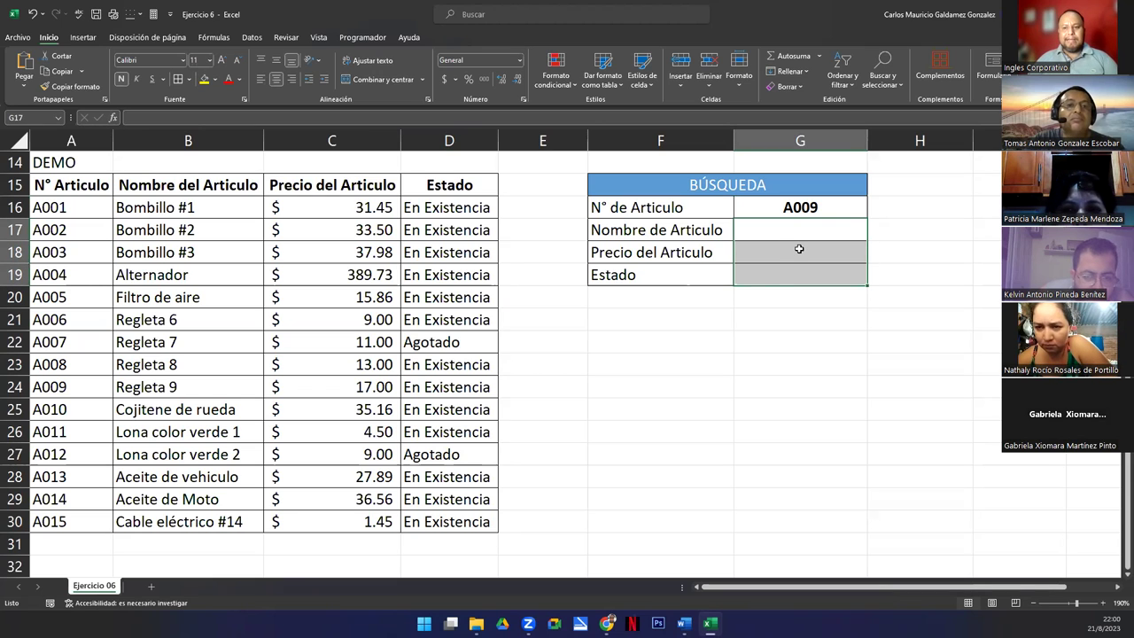
left_click(773, 236)
left_click_drag(770, 257, 770, 271)
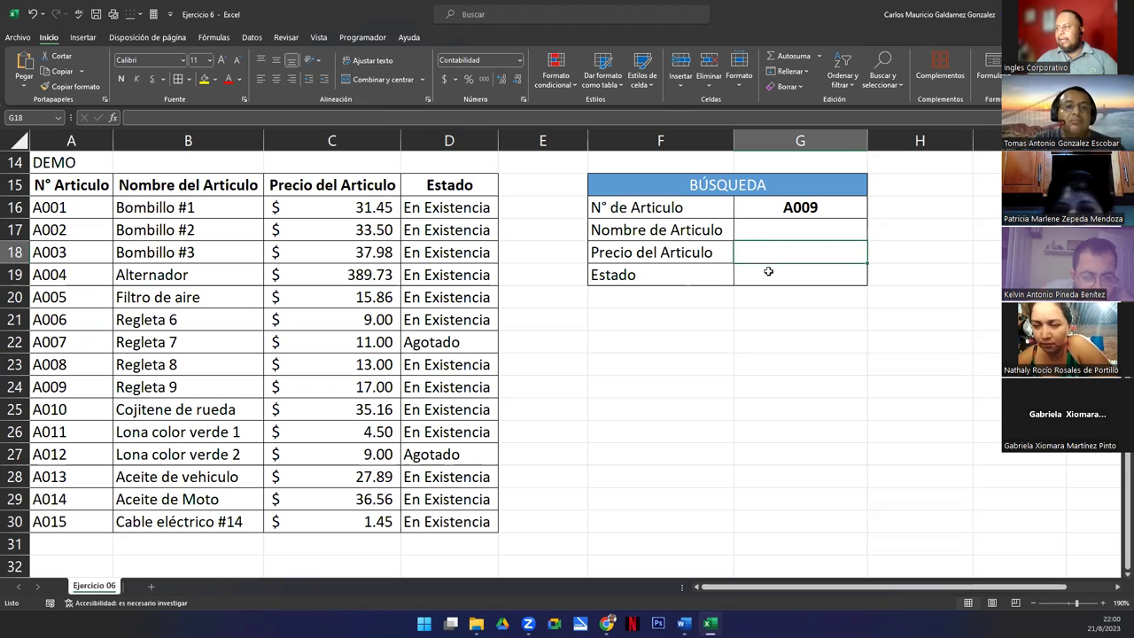
left_click(758, 253)
left_click(759, 278, "shift")
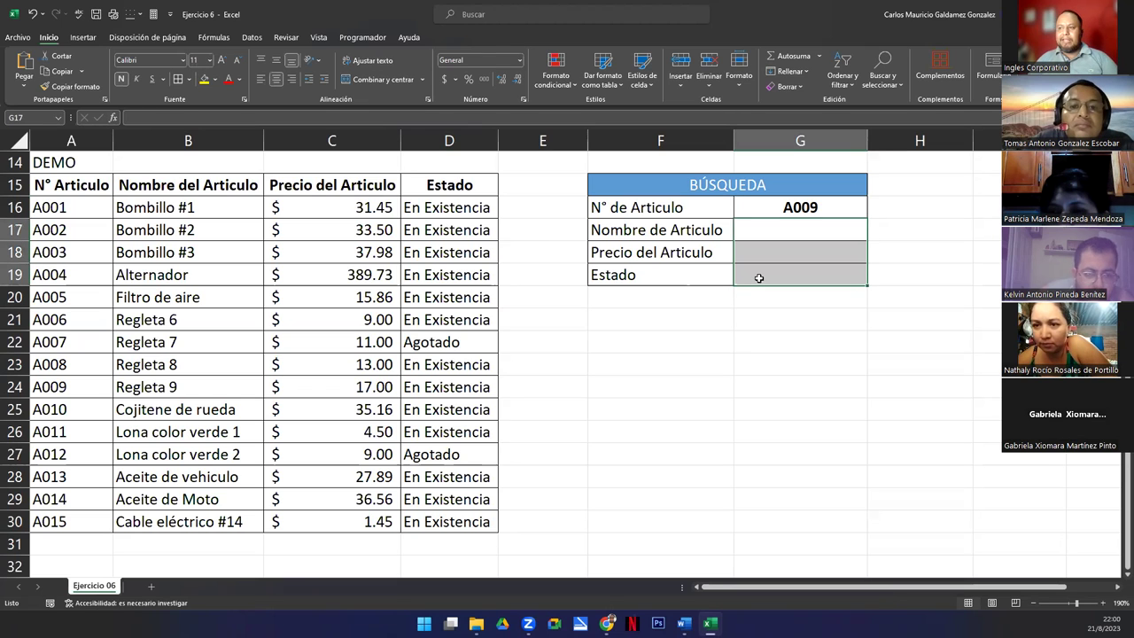
left_click(760, 231)
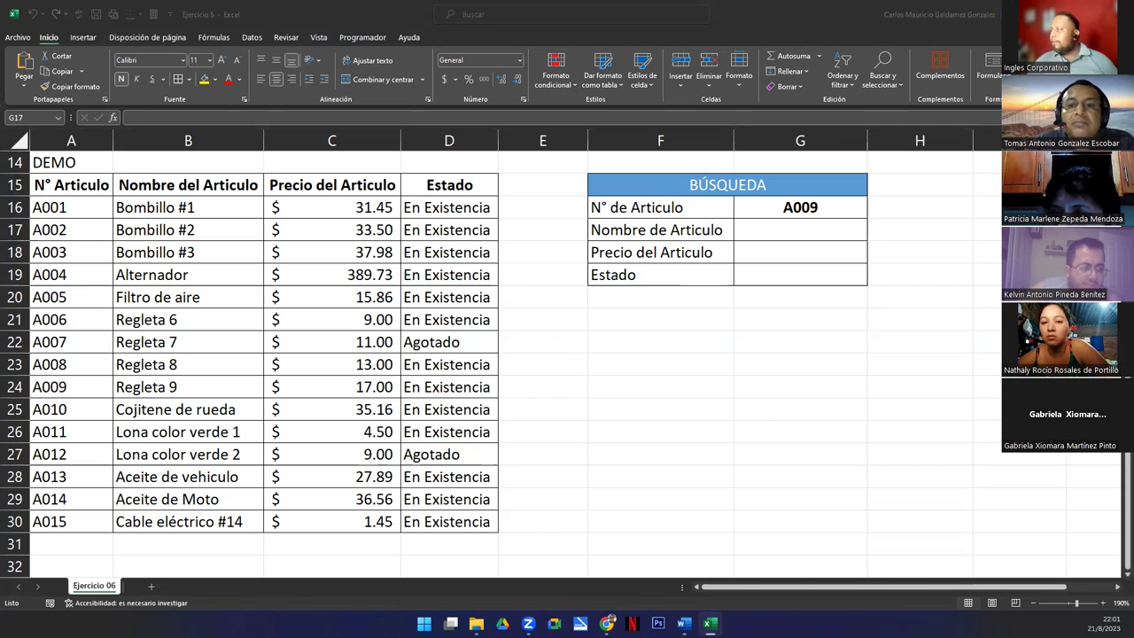
Switch to the Genially presentation in the browser, show its CONSULTAS slide in full screen, and stop sharing the screen
key("alt+Tab")
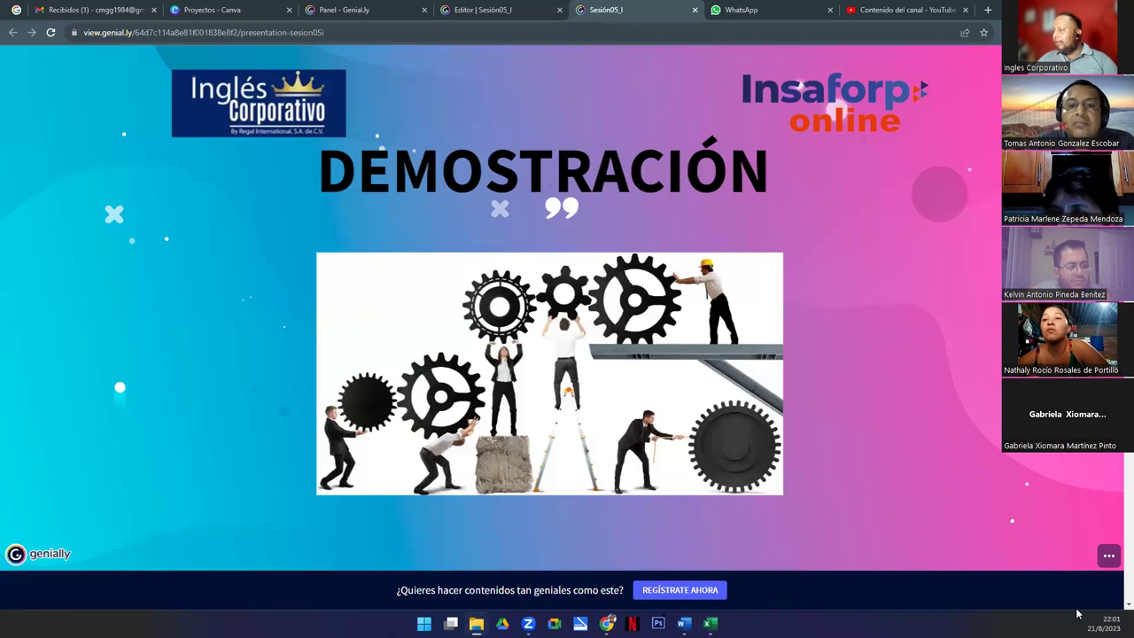
left_click(1086, 556)
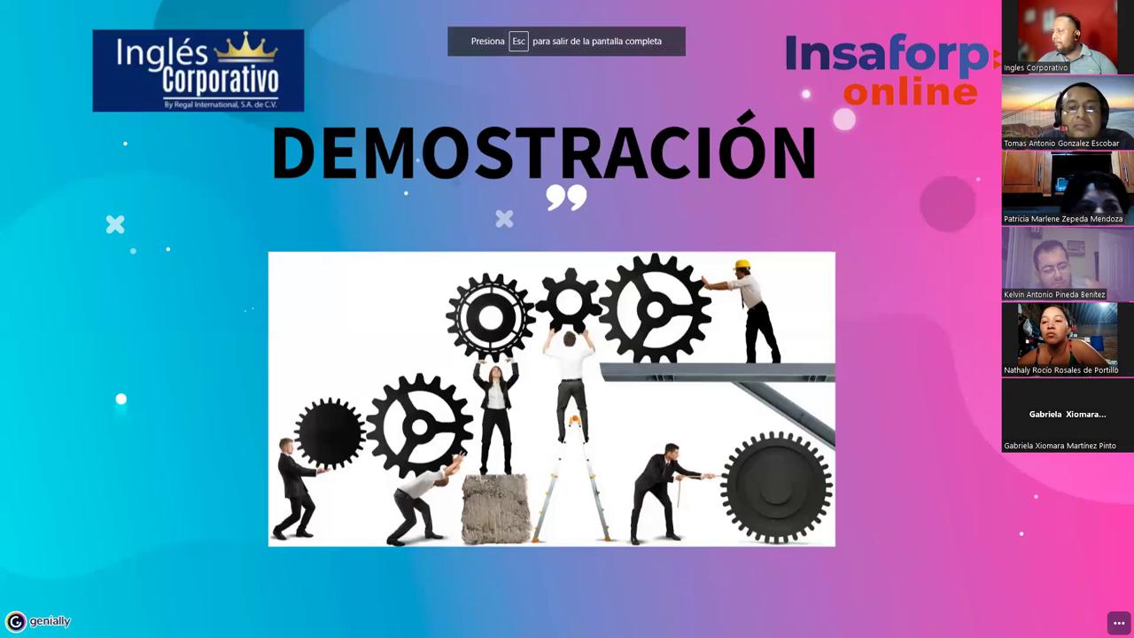
key("Right")
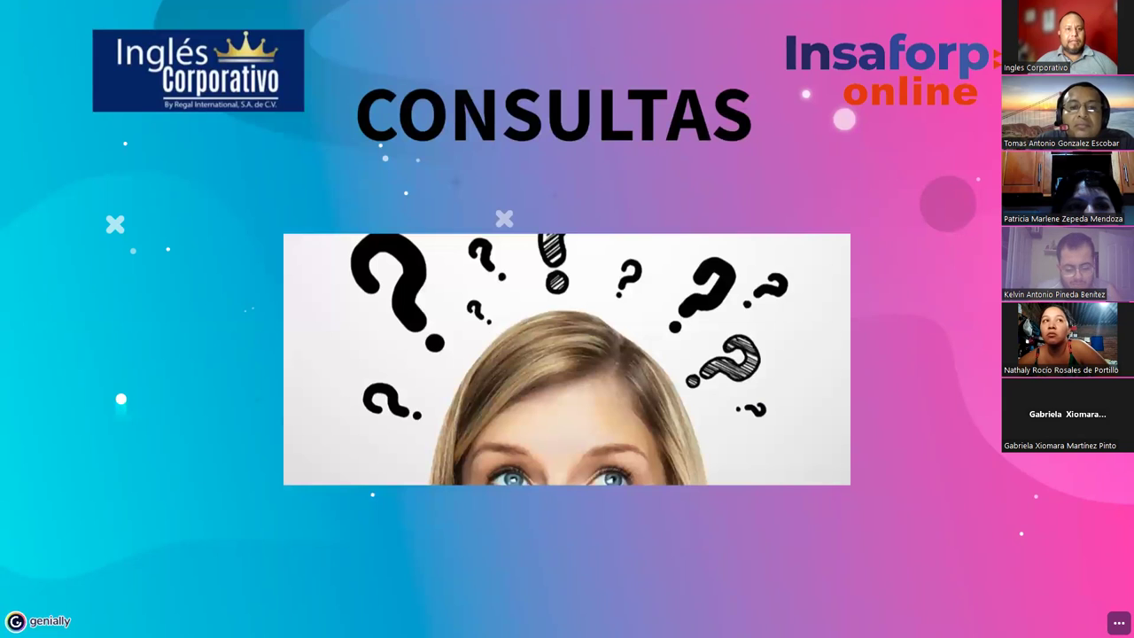
key("alt+s")
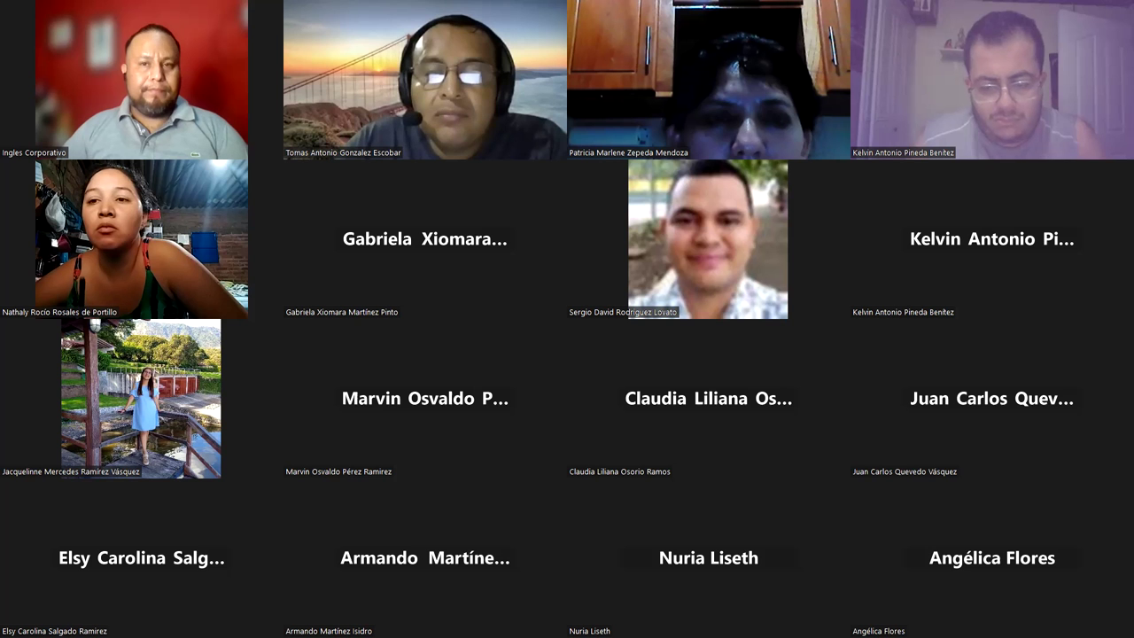